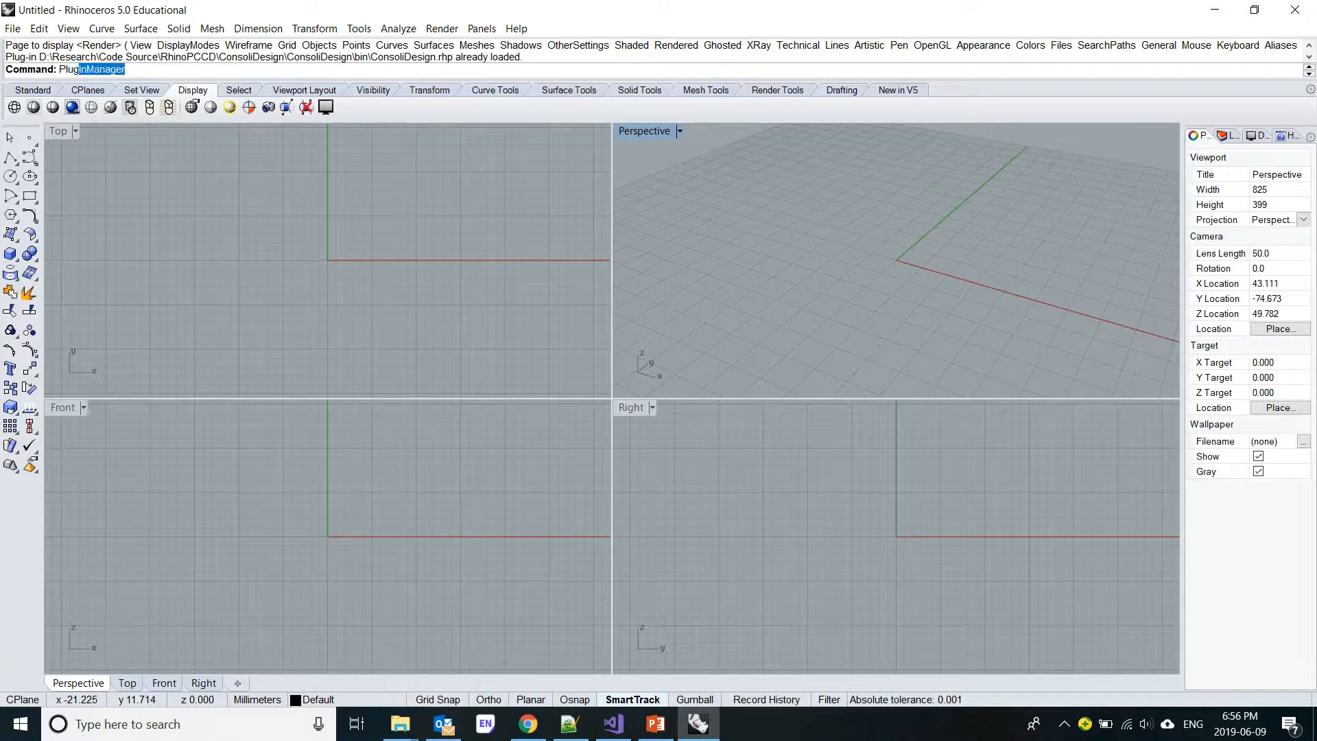
# - Install the ConsoliDesign plug-in from the ConsoliDesign bin folder through the plug-in manager and accept the options
pyautogui.press('Return')
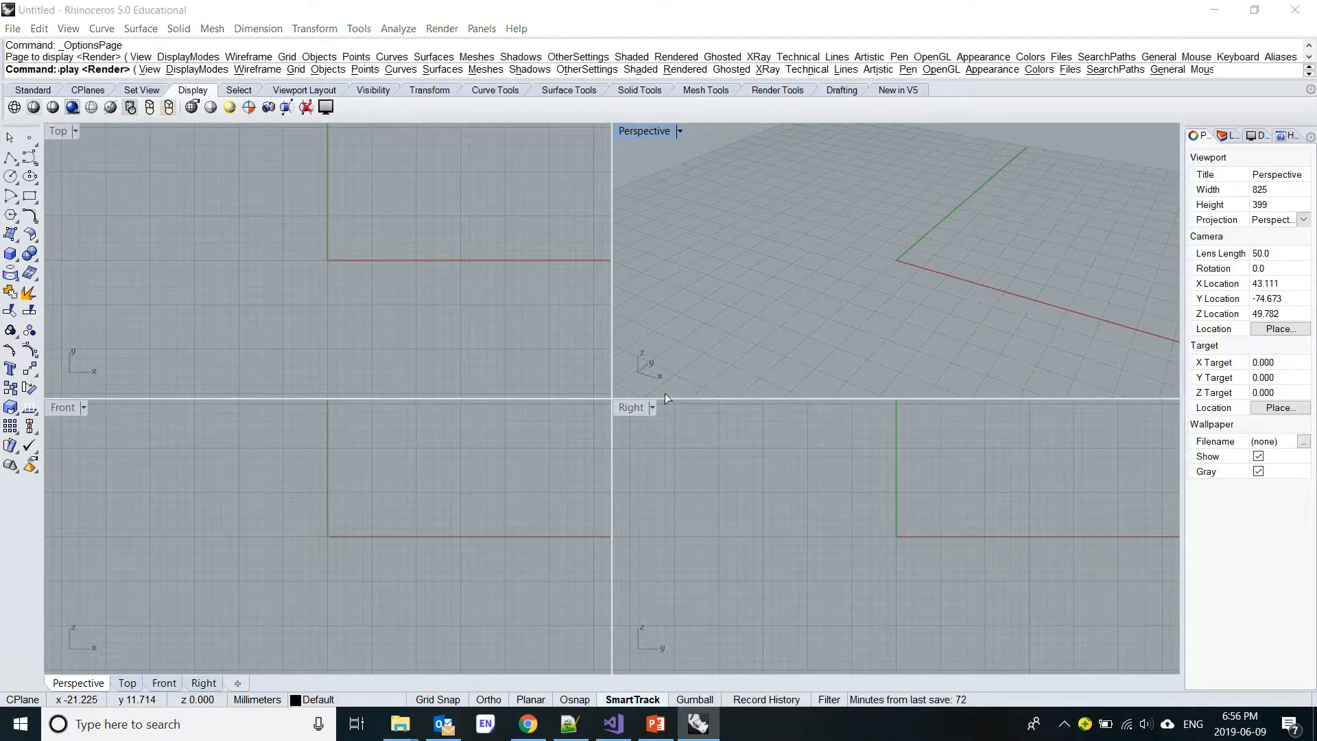
pyautogui.click(642, 525)
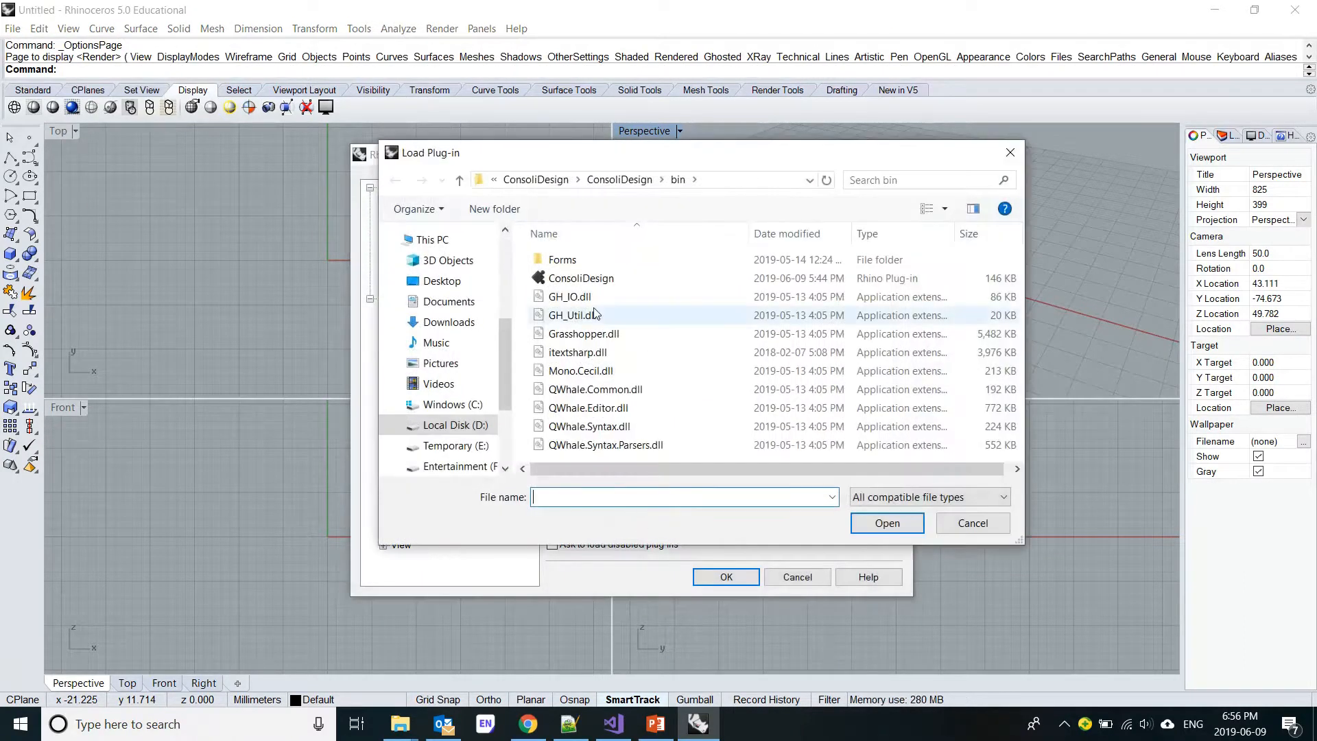
pyautogui.click(581, 278)
pyautogui.click(869, 526)
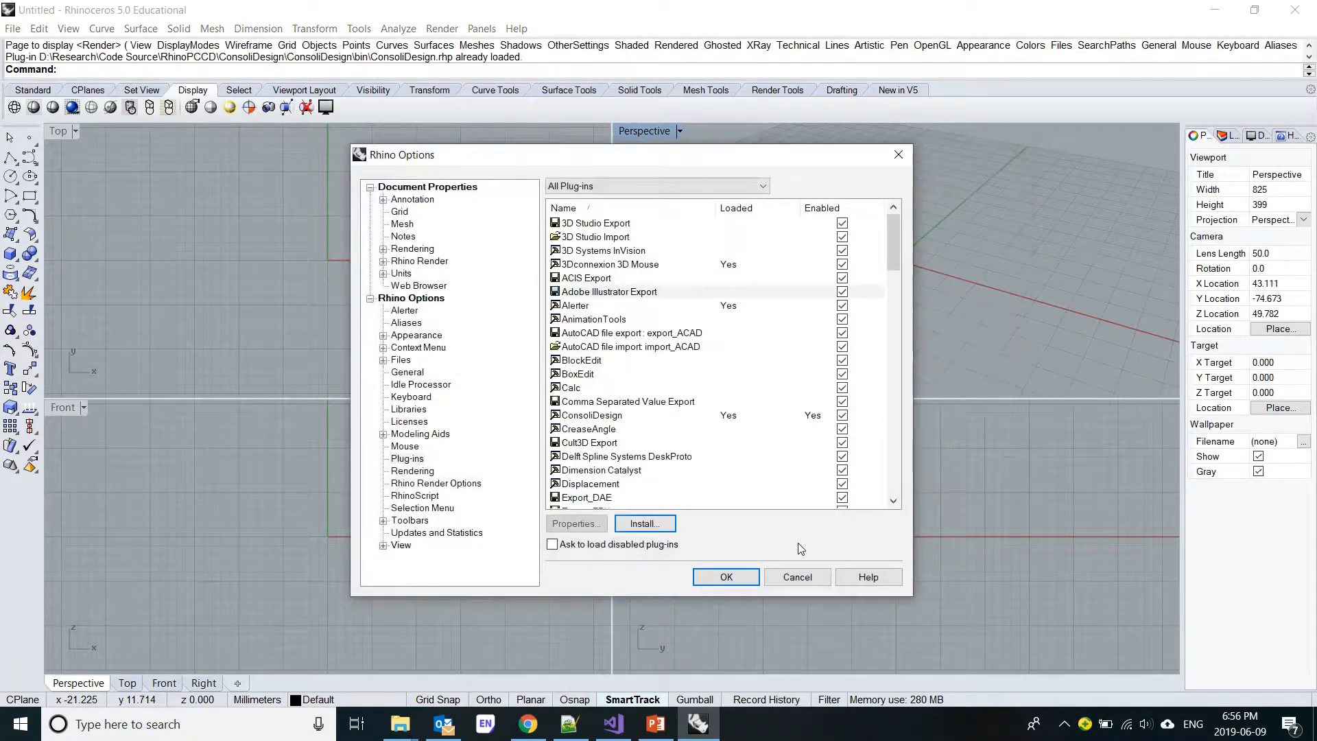
pyautogui.click(701, 576)
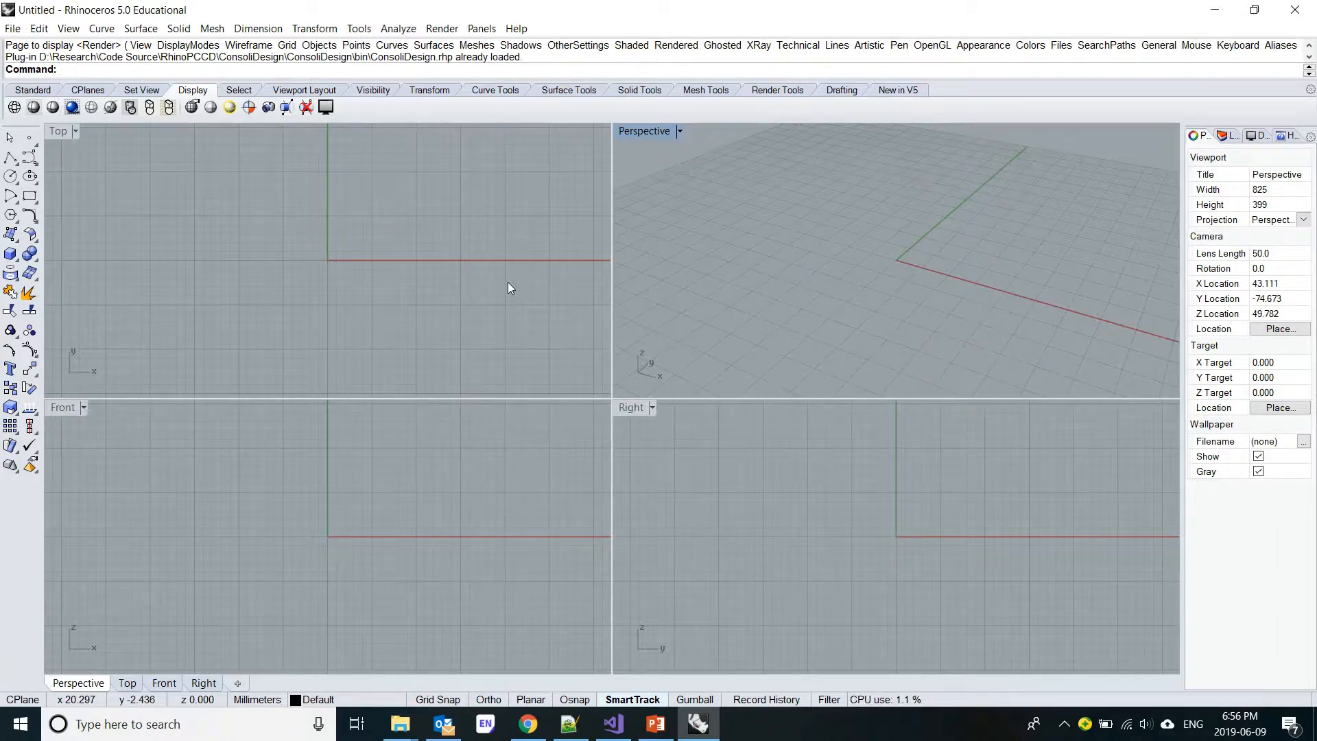
# - Run ConsoliDesignCommand to launch the ConsolidDesign assistant and place its window nearer the middle of the workspace
pyautogui.write('onsoliDesignCommand')
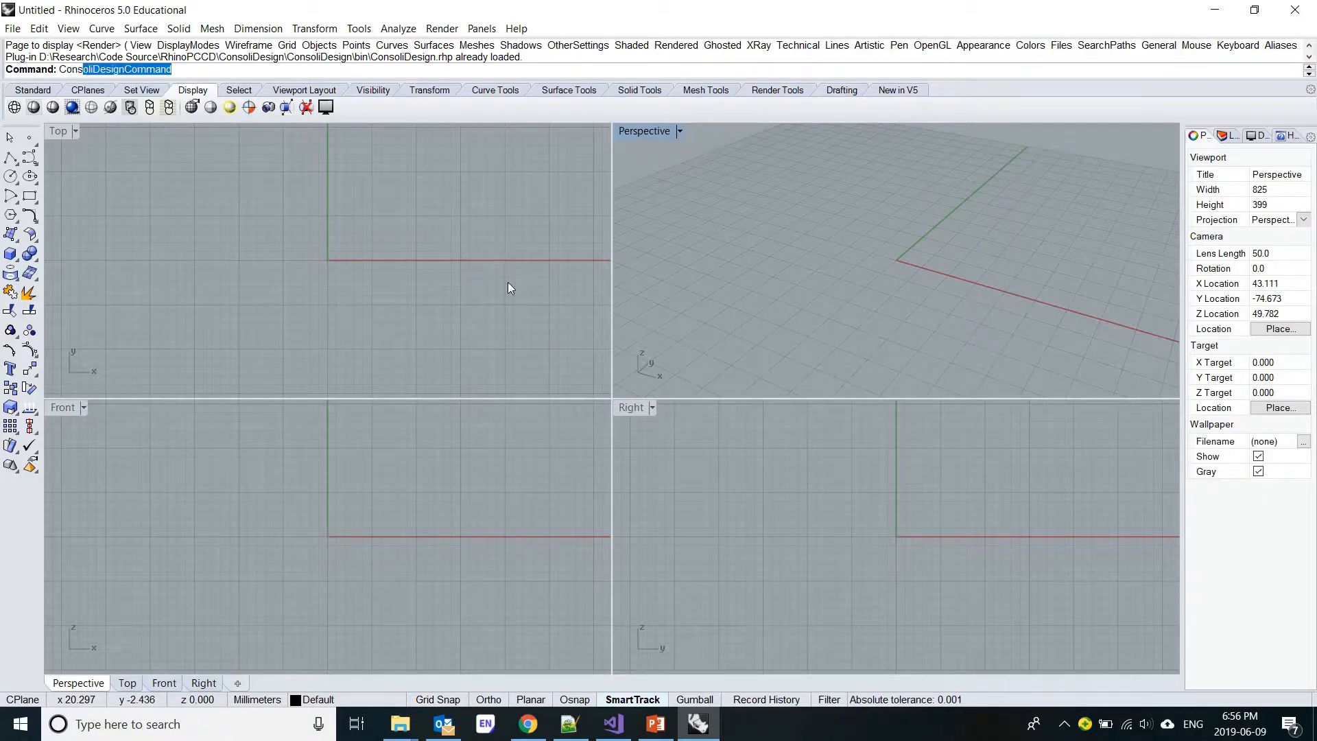
pyautogui.press('Return')
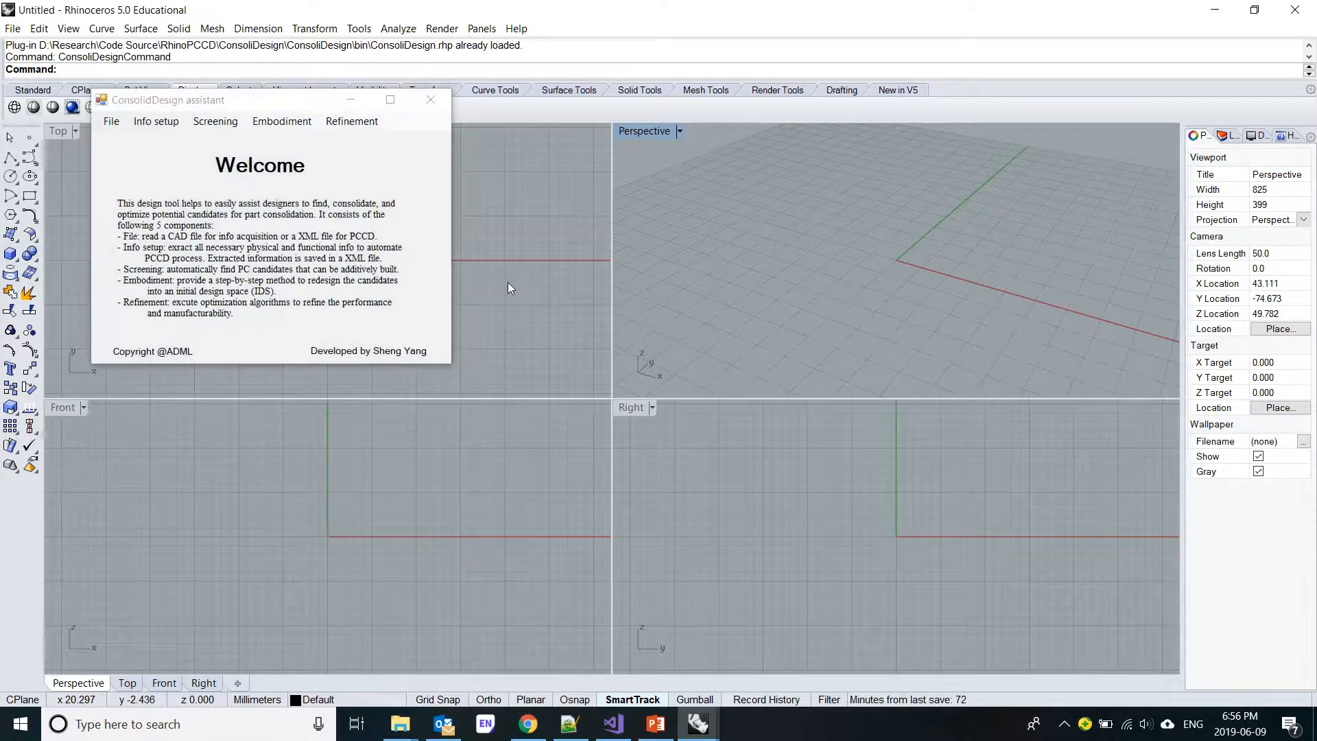
pyautogui.moveTo(287, 103); pyautogui.dragTo(547, 164)
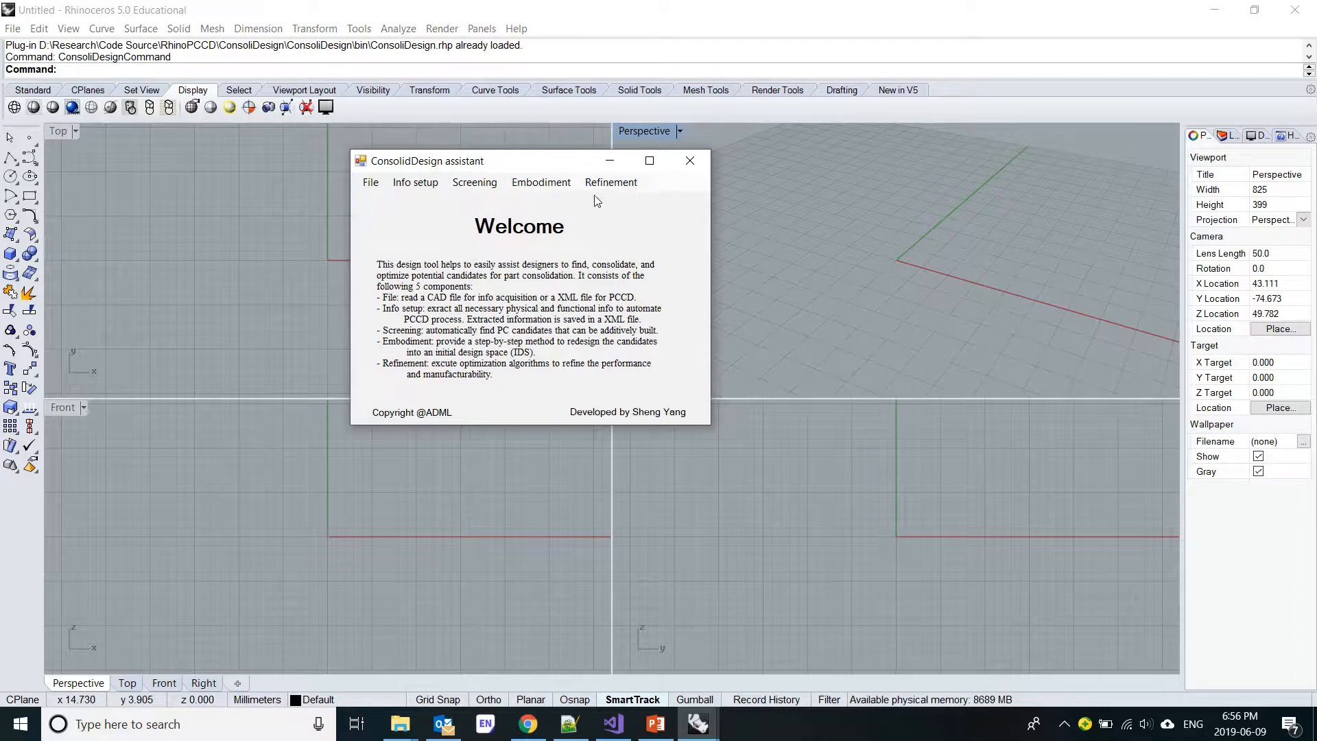
# - Open the Rhino 3-D model PEDAL ONE-STEP from the RhinoPCCD folder through the assistant and move the assistant window off the model
pyautogui.click(370, 182)
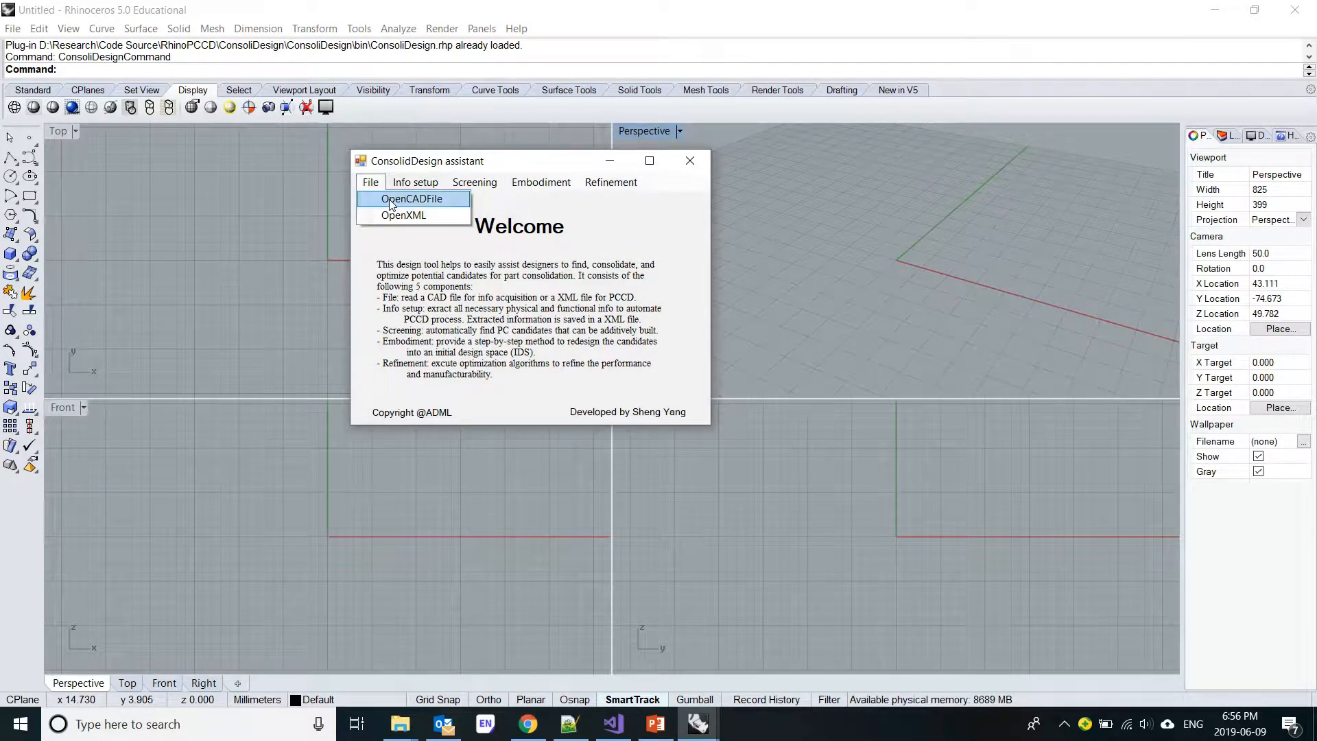
pyautogui.click(392, 202)
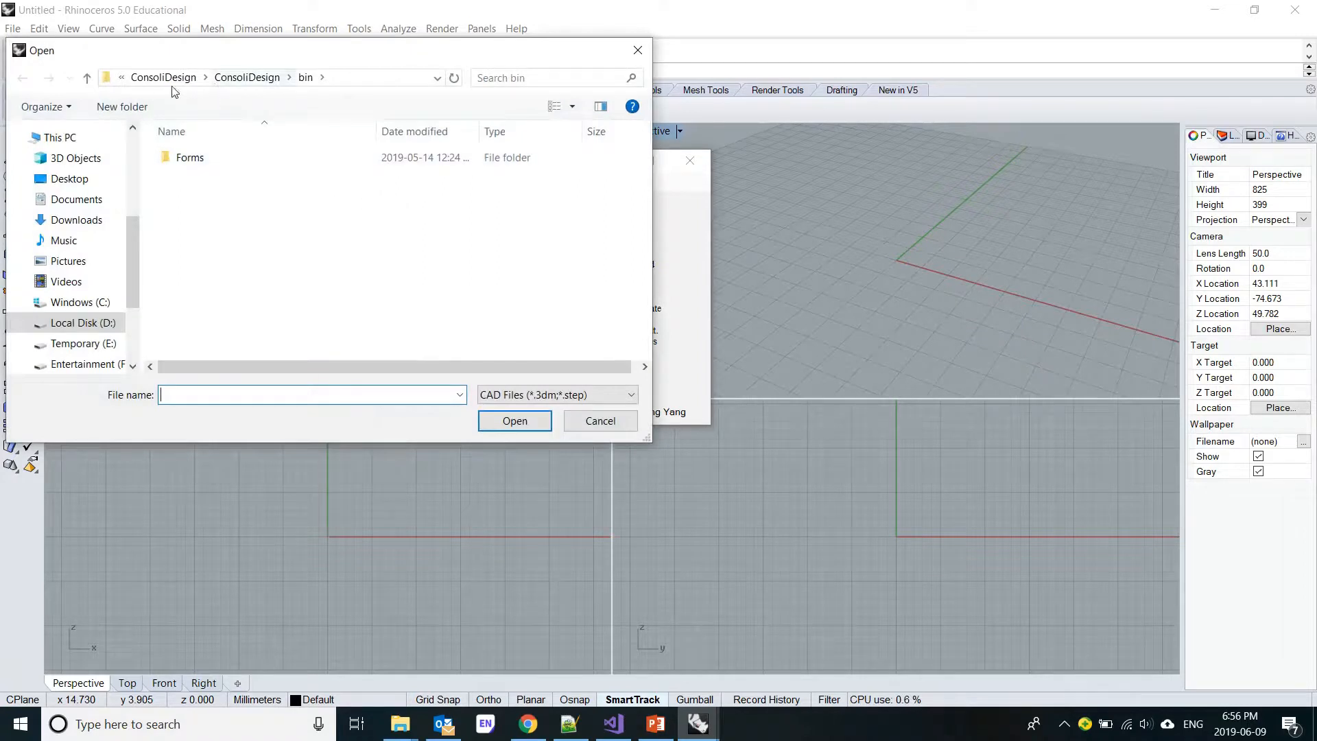
pyautogui.click(165, 77)
pyautogui.click(166, 77)
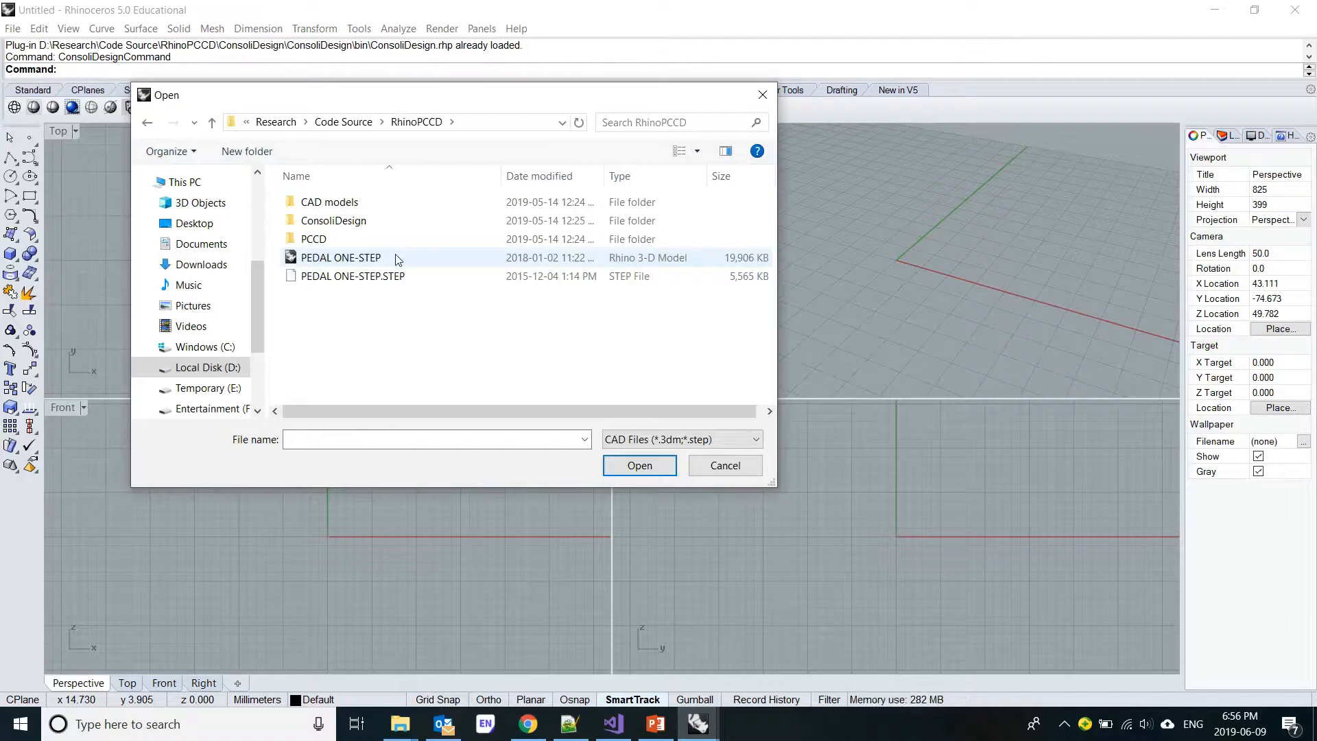
pyautogui.click(396, 259)
pyautogui.click(641, 465)
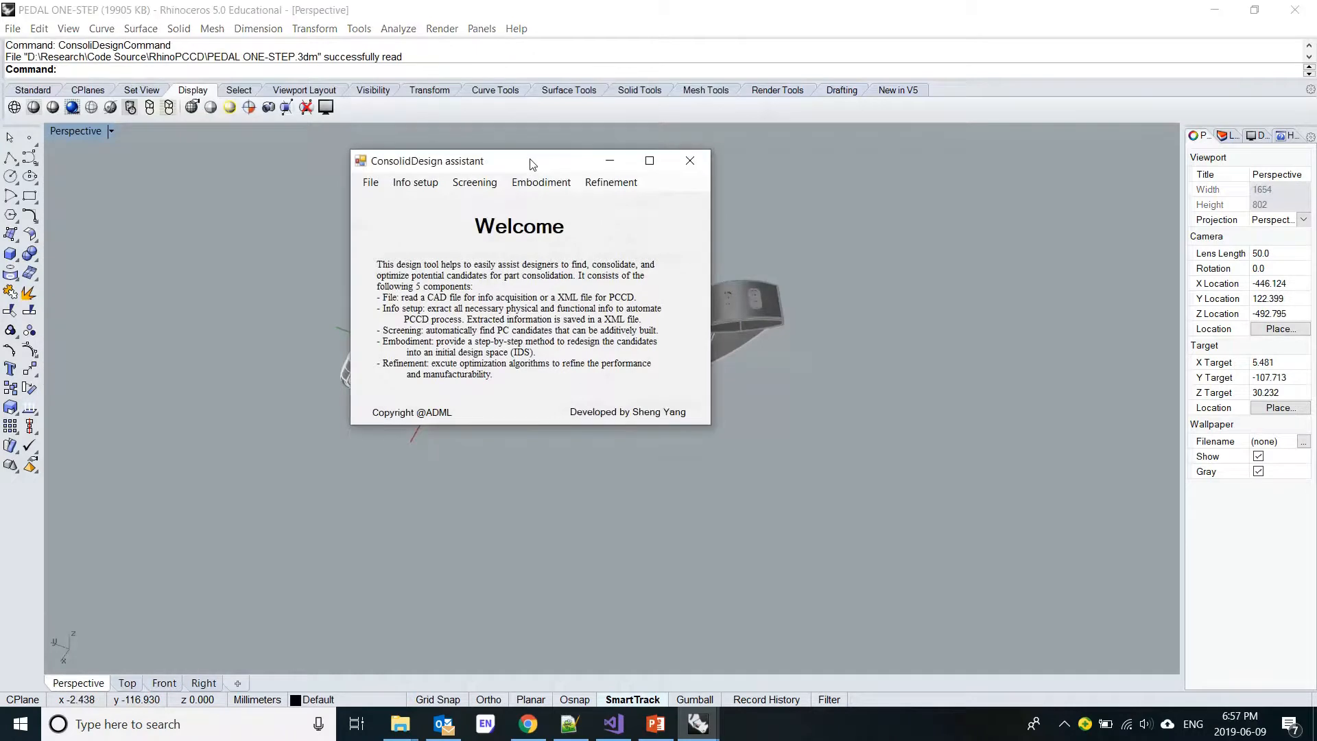
pyautogui.moveTo(529, 164); pyautogui.dragTo(1007, 157)
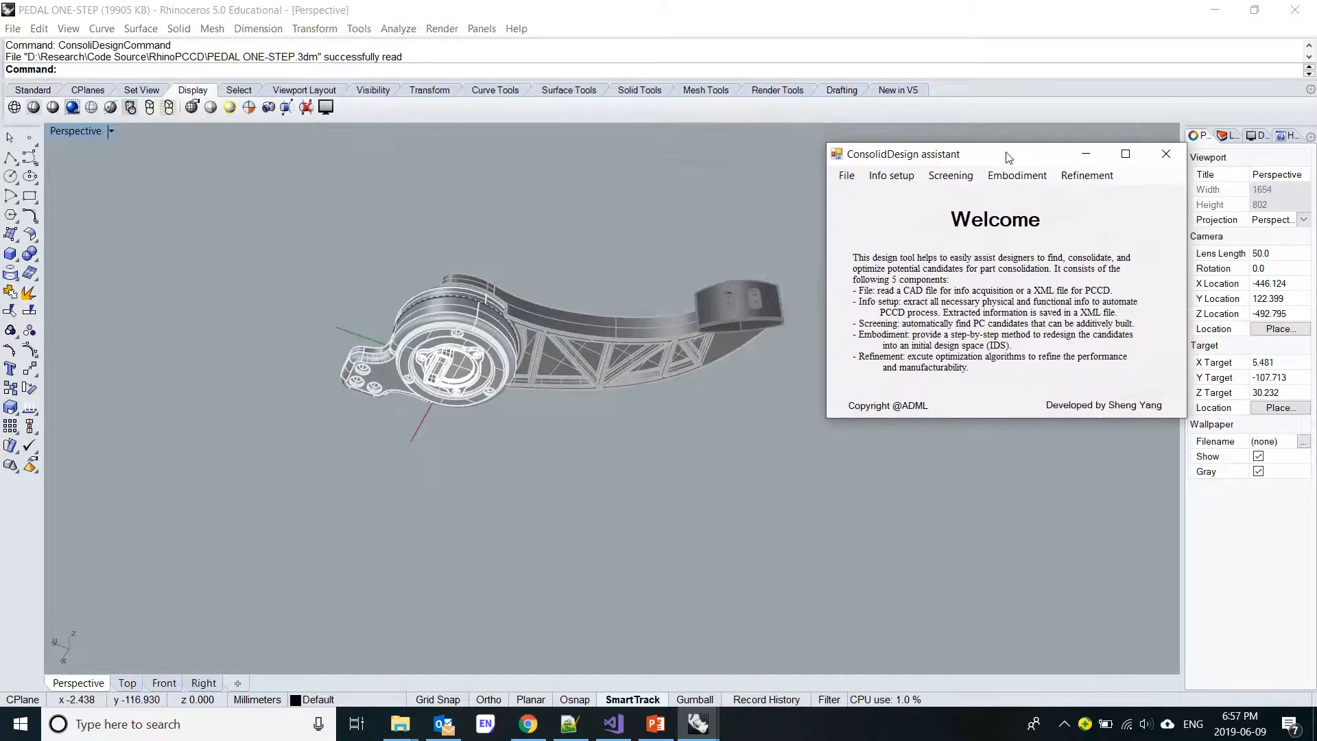
# - Start a new info setup session and move its editor window clear of the pedal model
pyautogui.click(904, 182)
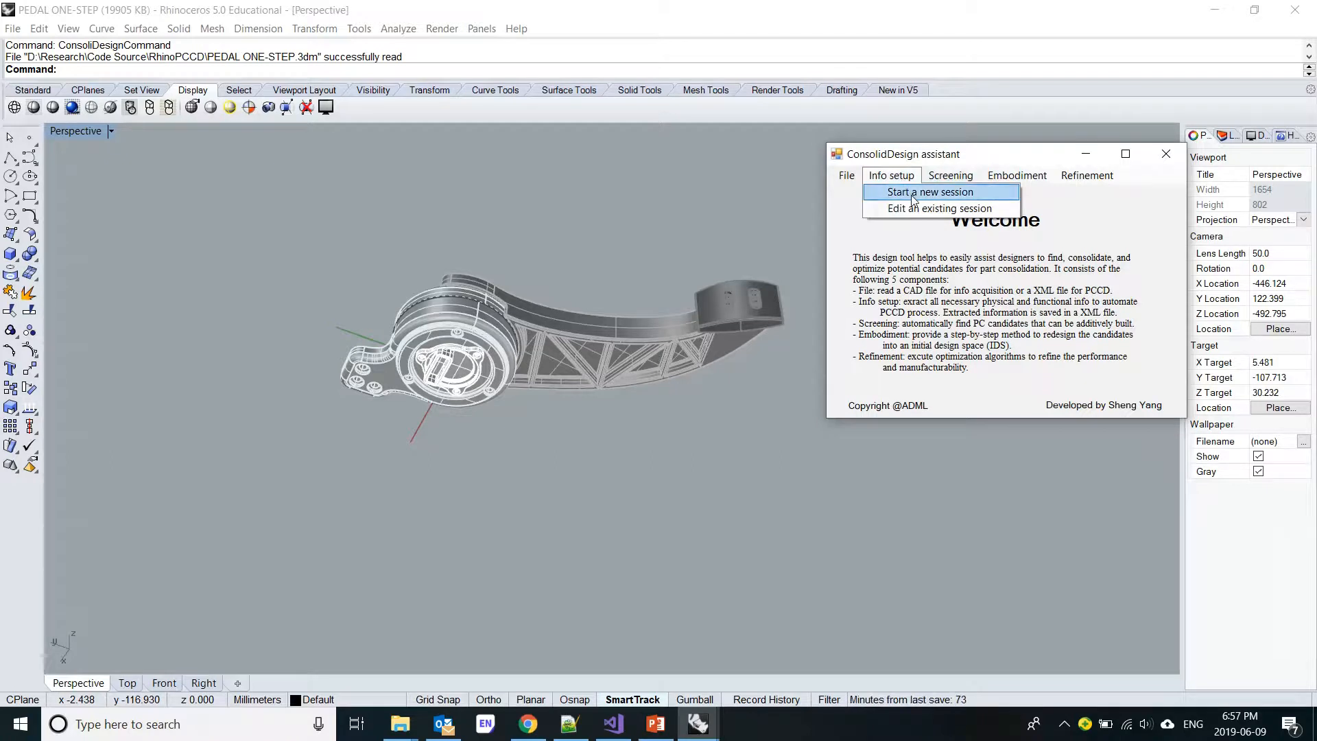
pyautogui.click(913, 193)
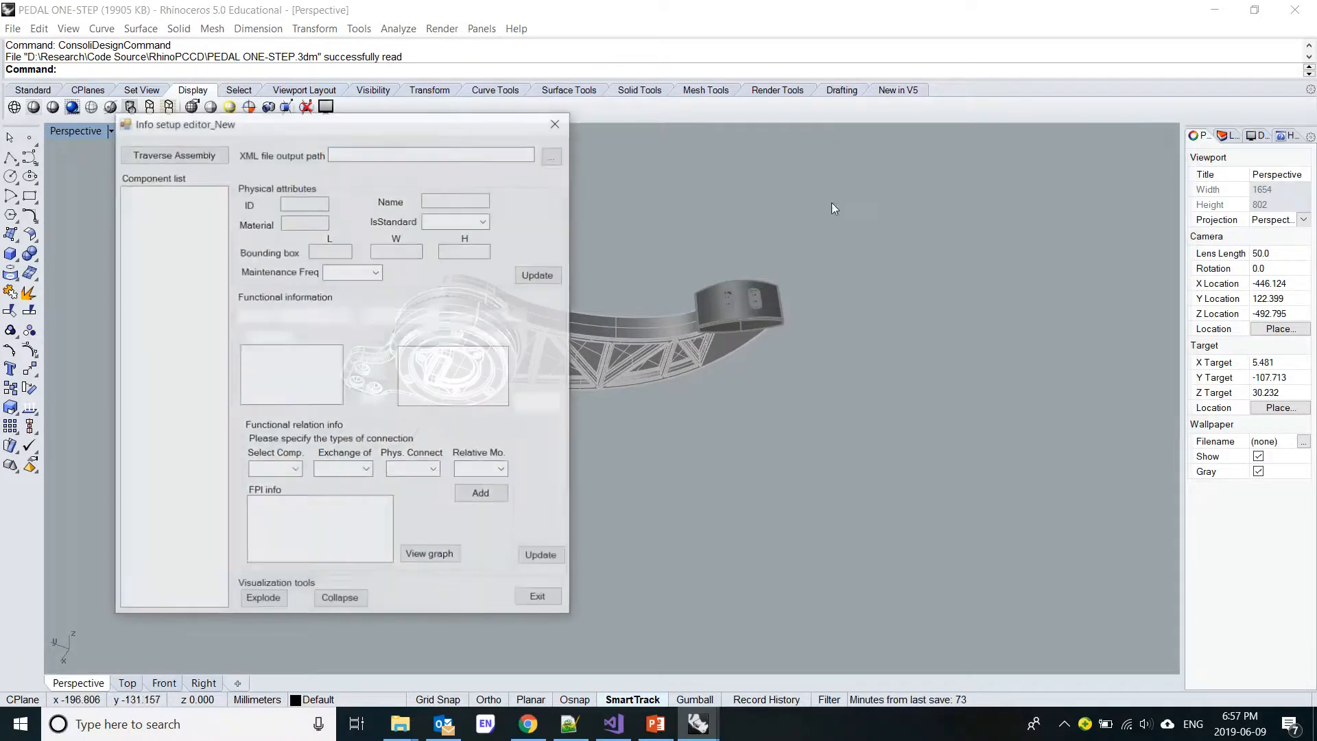
pyautogui.moveTo(434, 125); pyautogui.dragTo(1144, 126)
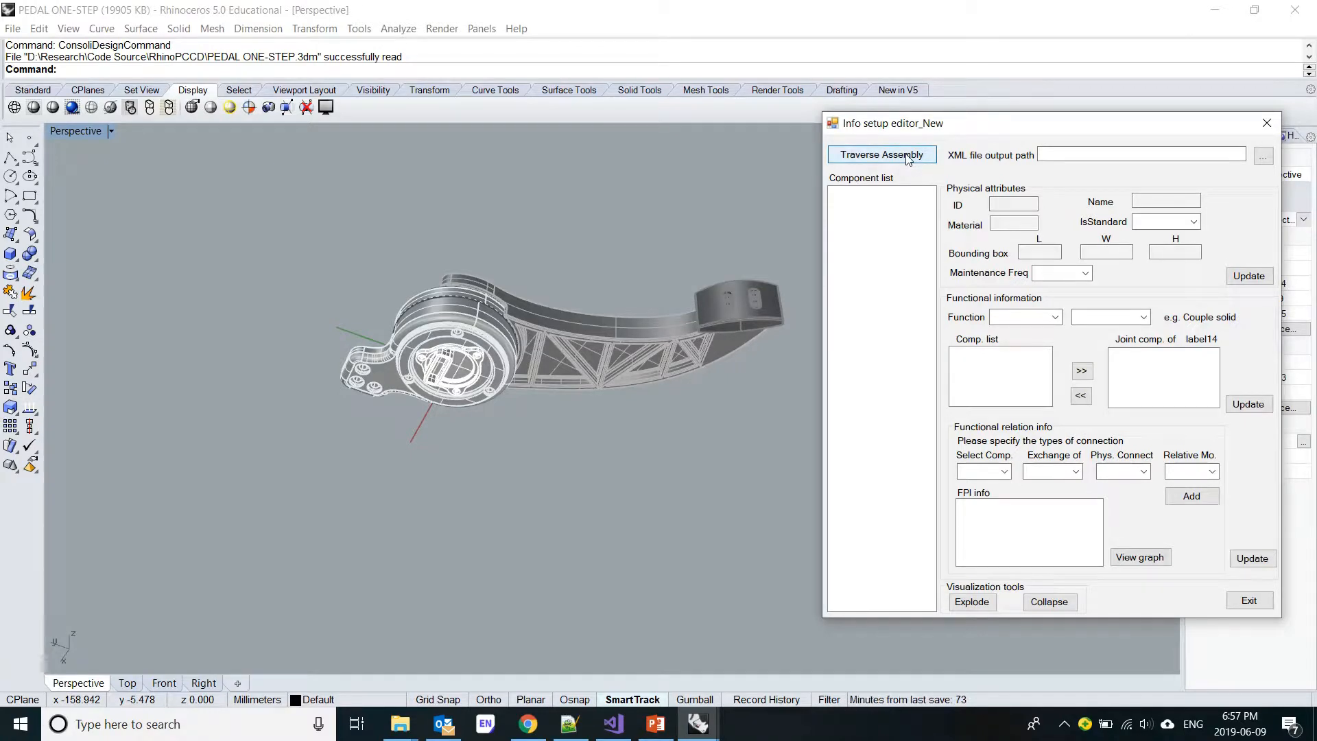
# - Traverse the pedal assembly to fill the component list, and preview its exploded view before collapsing it again
pyautogui.click(908, 158)
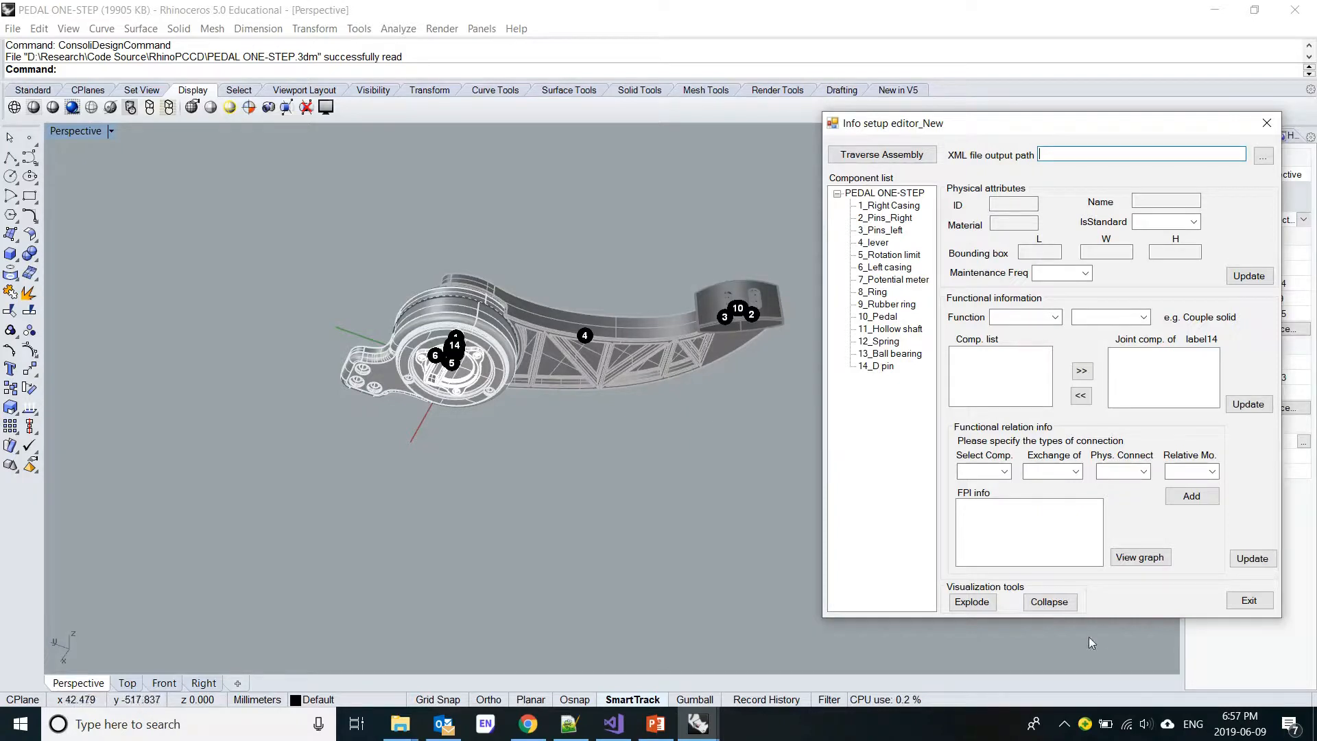
pyautogui.click(974, 602)
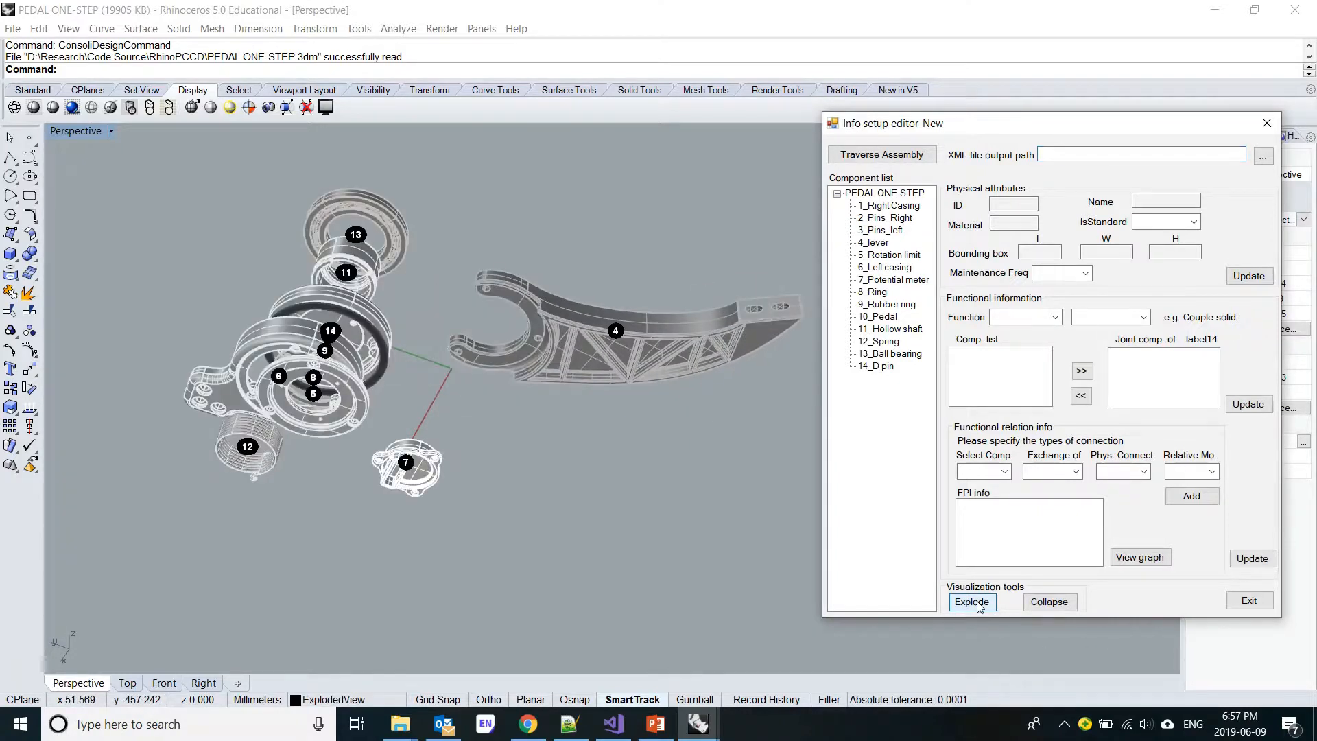
pyautogui.click(1050, 603)
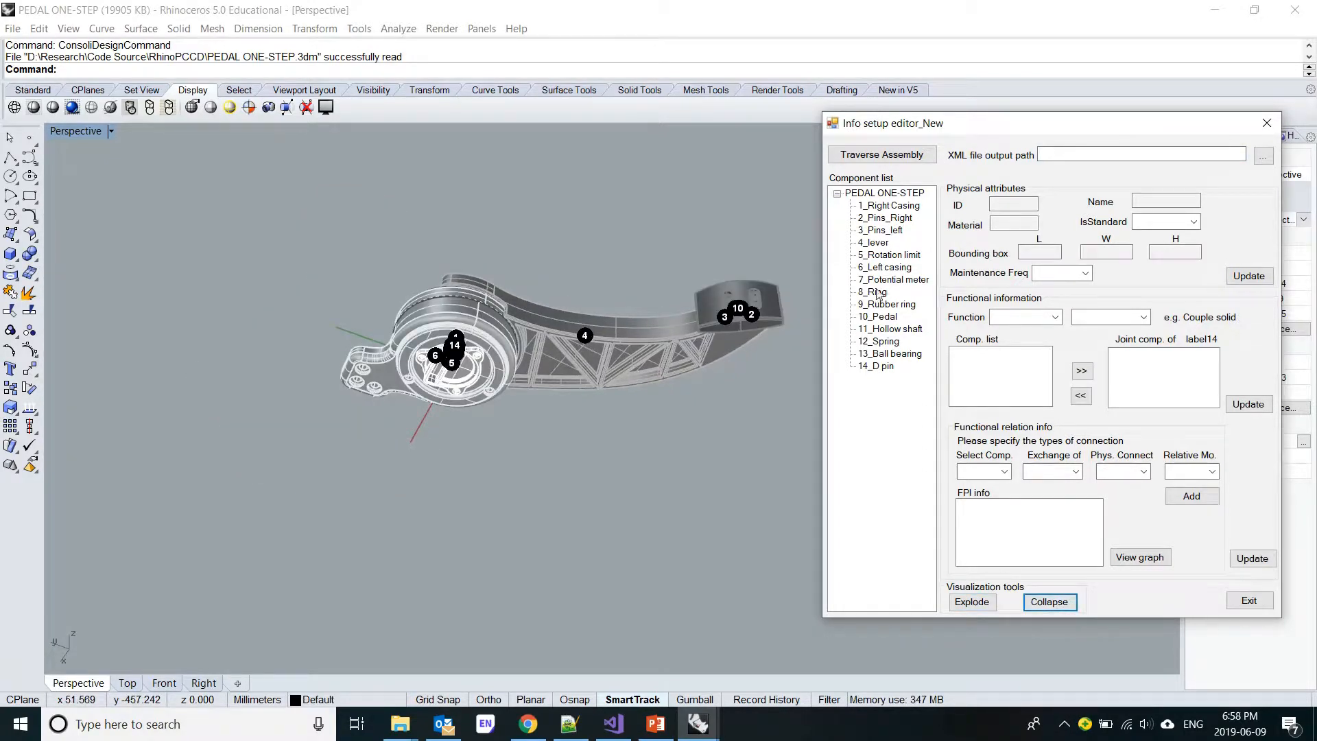
# - For the component 1_Right Casing, set IsStandard to N and the maintenance frequency to Low
pyautogui.click(905, 207)
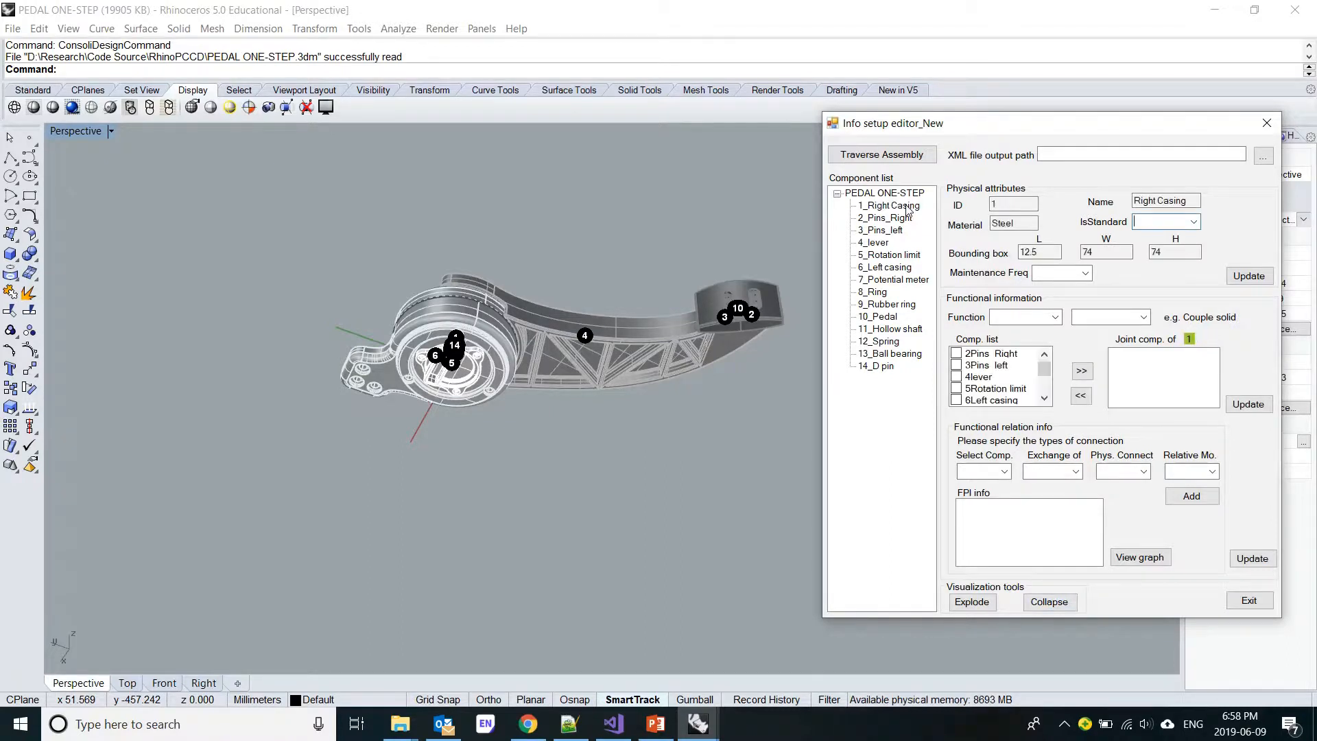
pyautogui.moveTo(1044, 133); pyautogui.dragTo(901, 158)
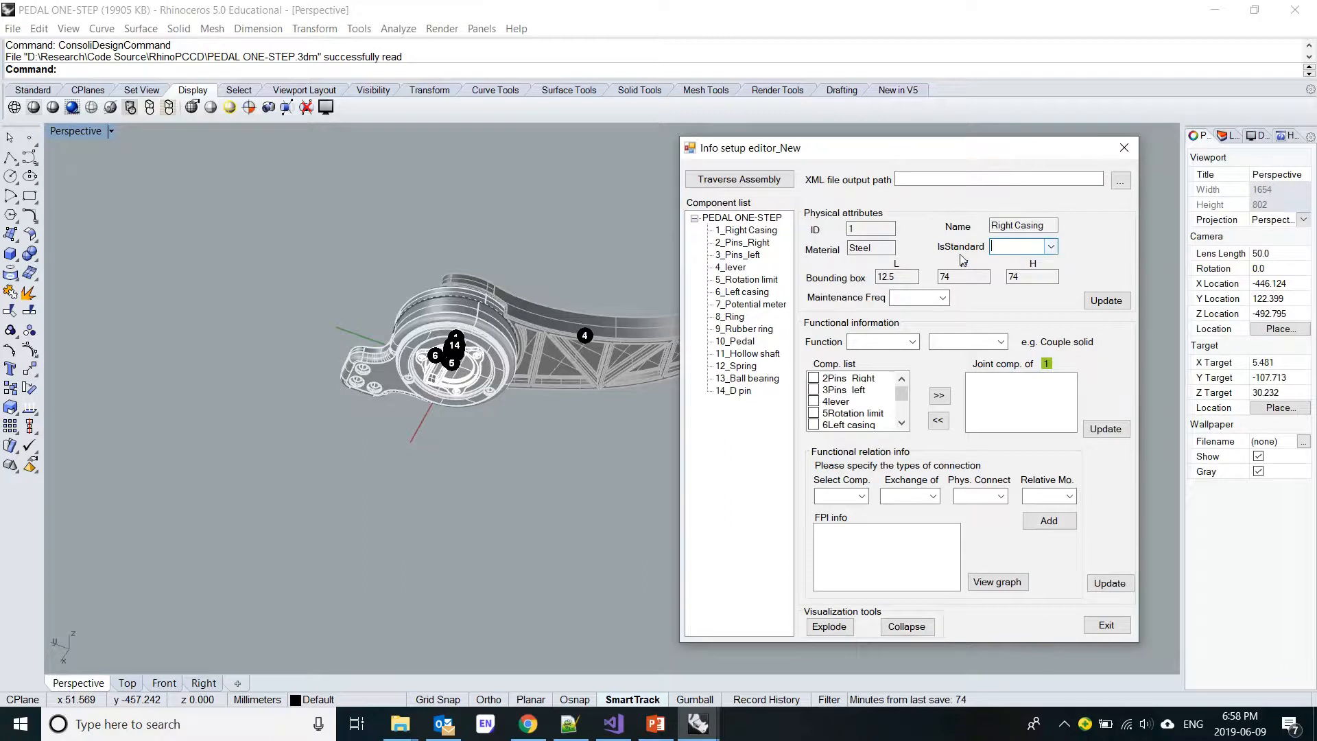
pyautogui.click(1058, 246)
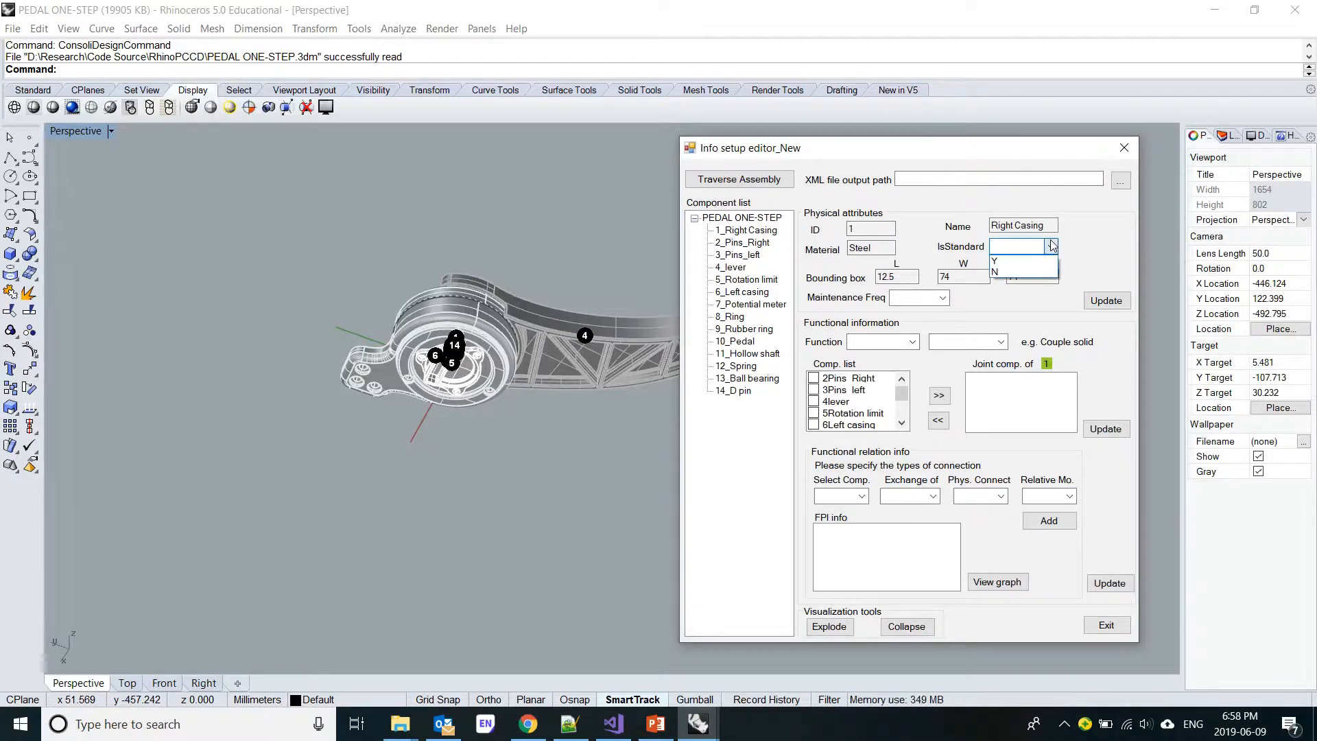
pyautogui.click(1015, 276)
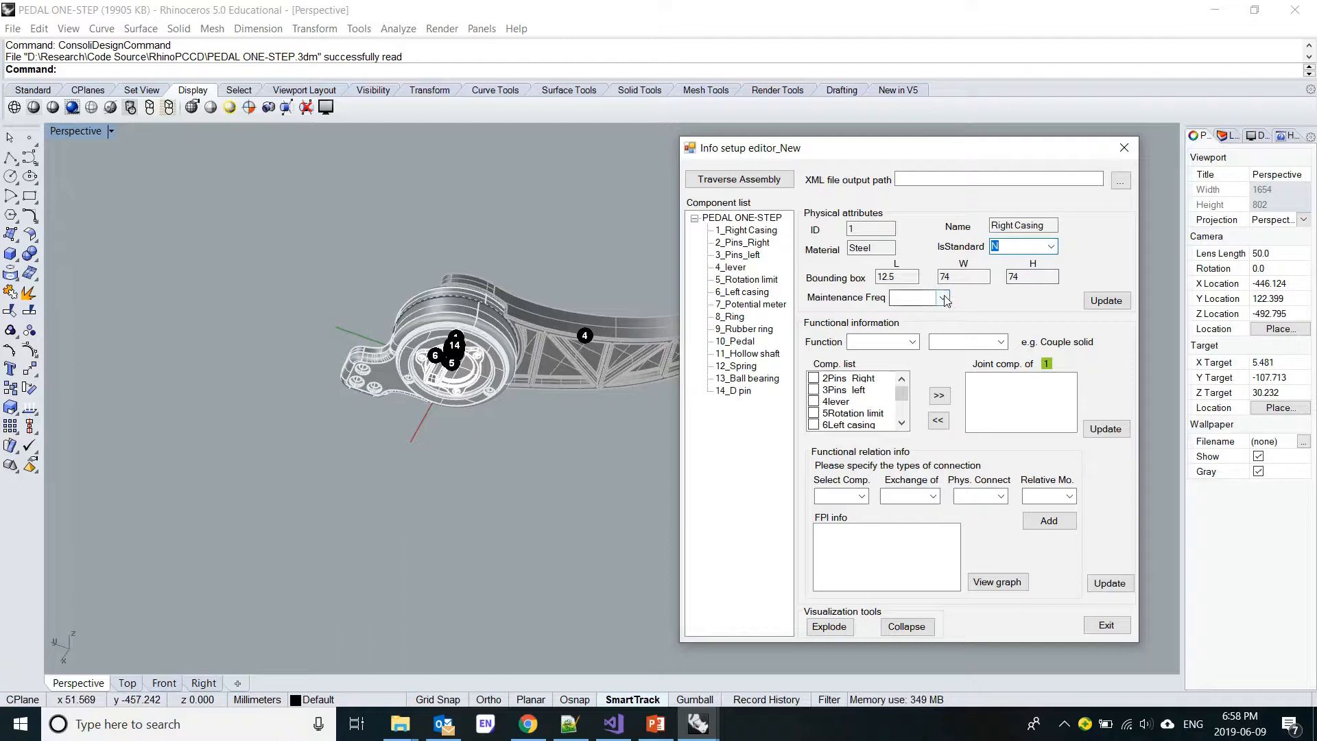
pyautogui.click(944, 297)
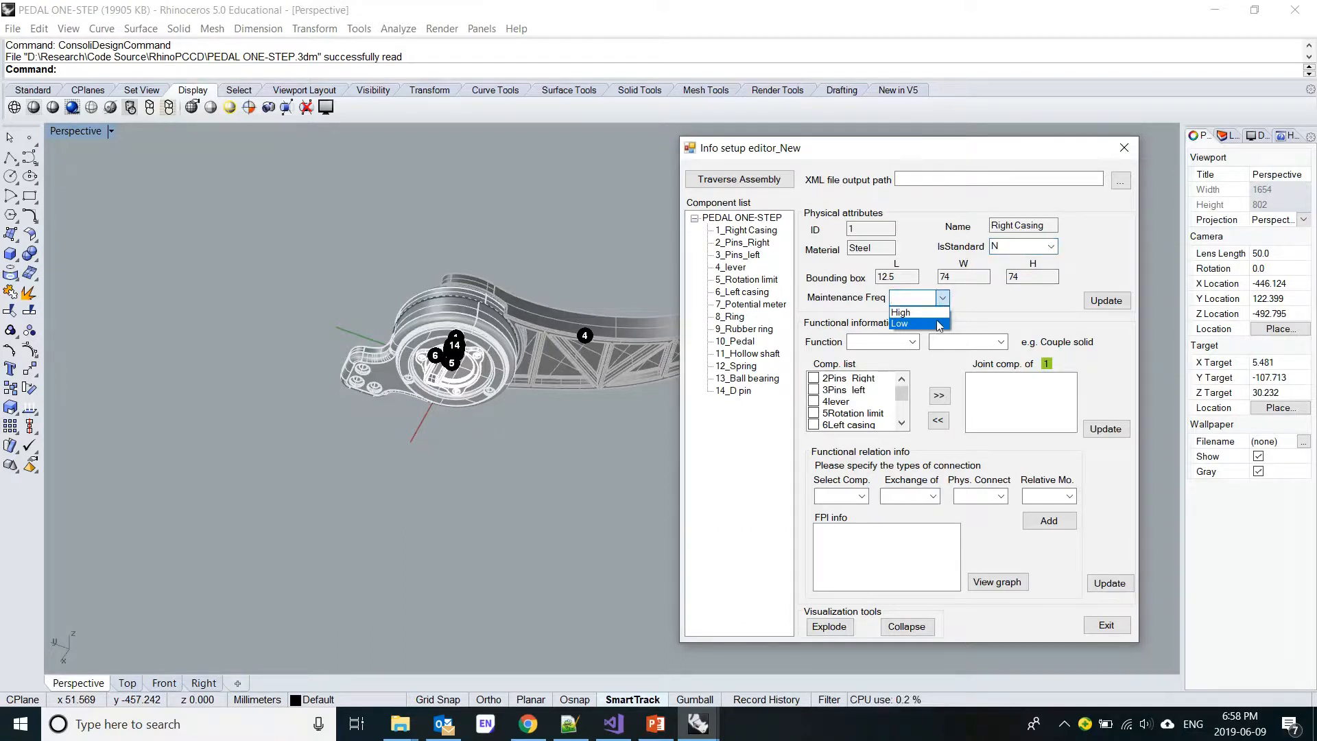
pyautogui.click(940, 324)
# - Explode the assembly view and try to update the right casing's physical attributes
pyautogui.click(829, 626)
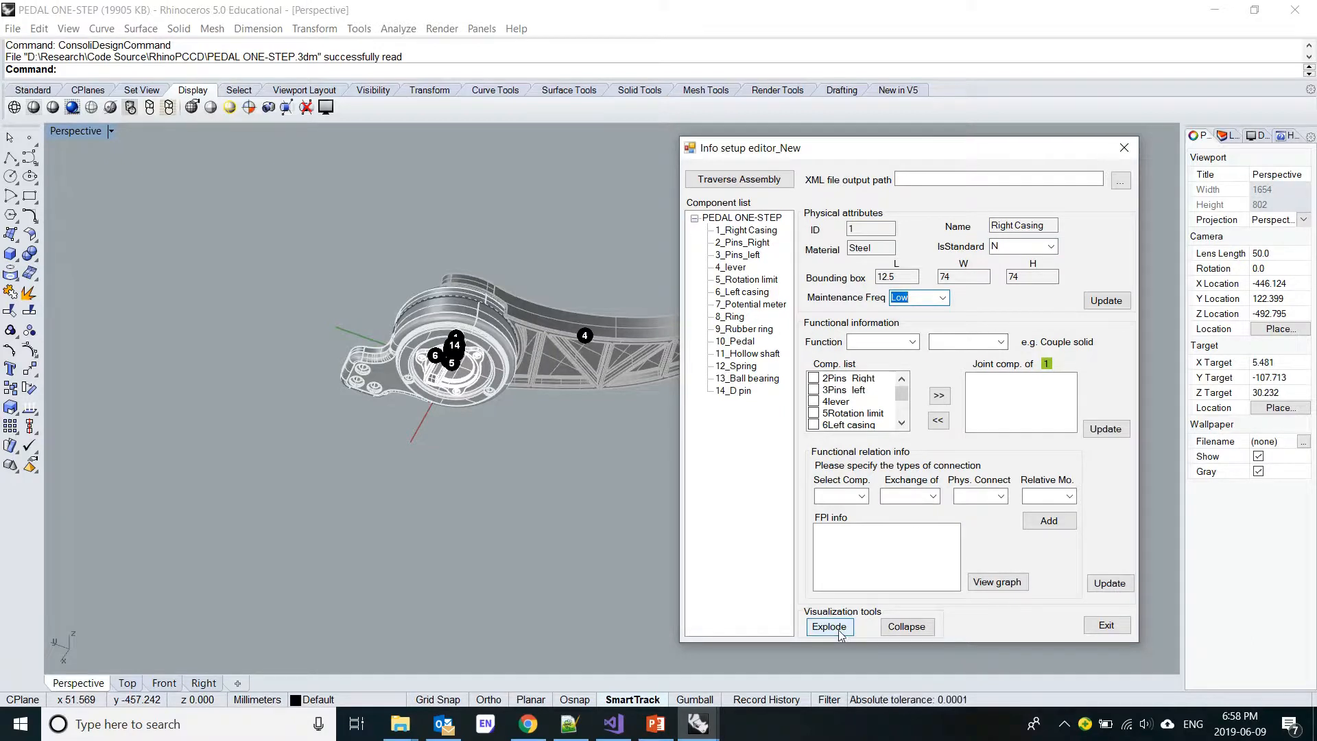
pyautogui.click(1106, 300)
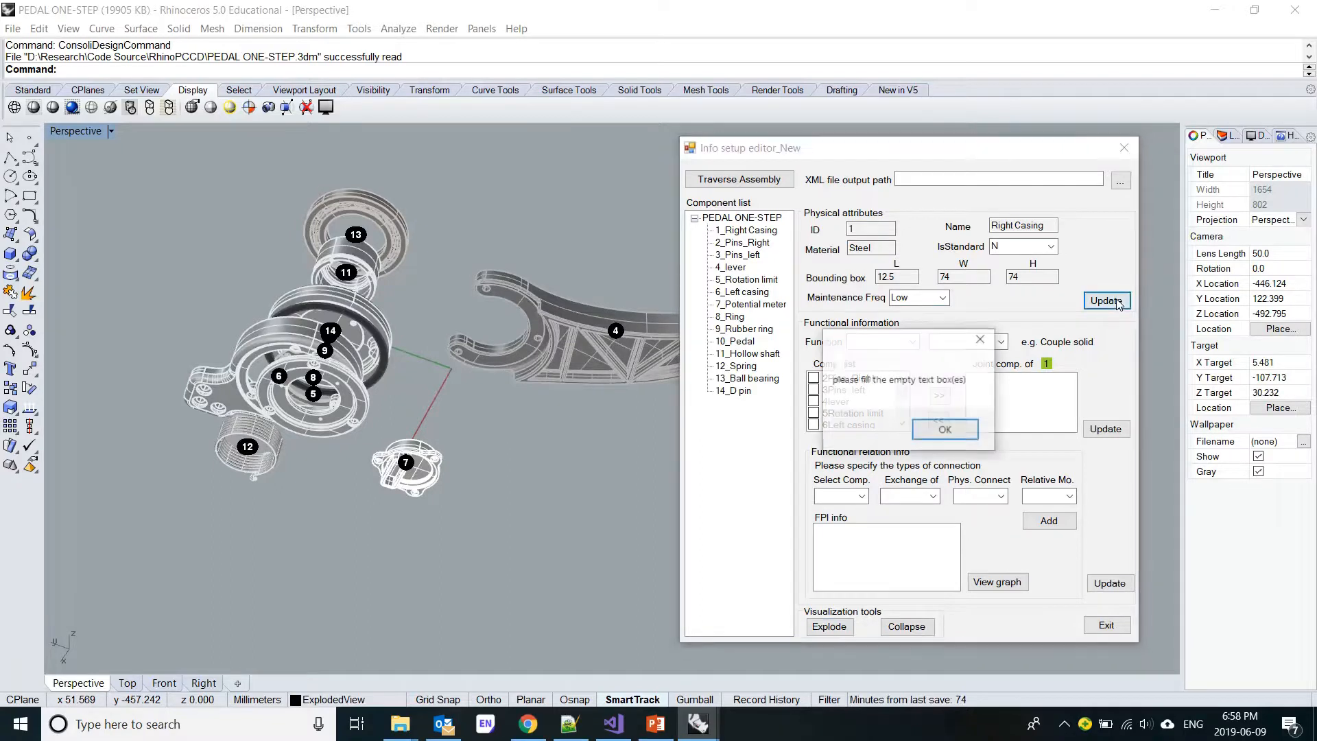
pyautogui.click(951, 434)
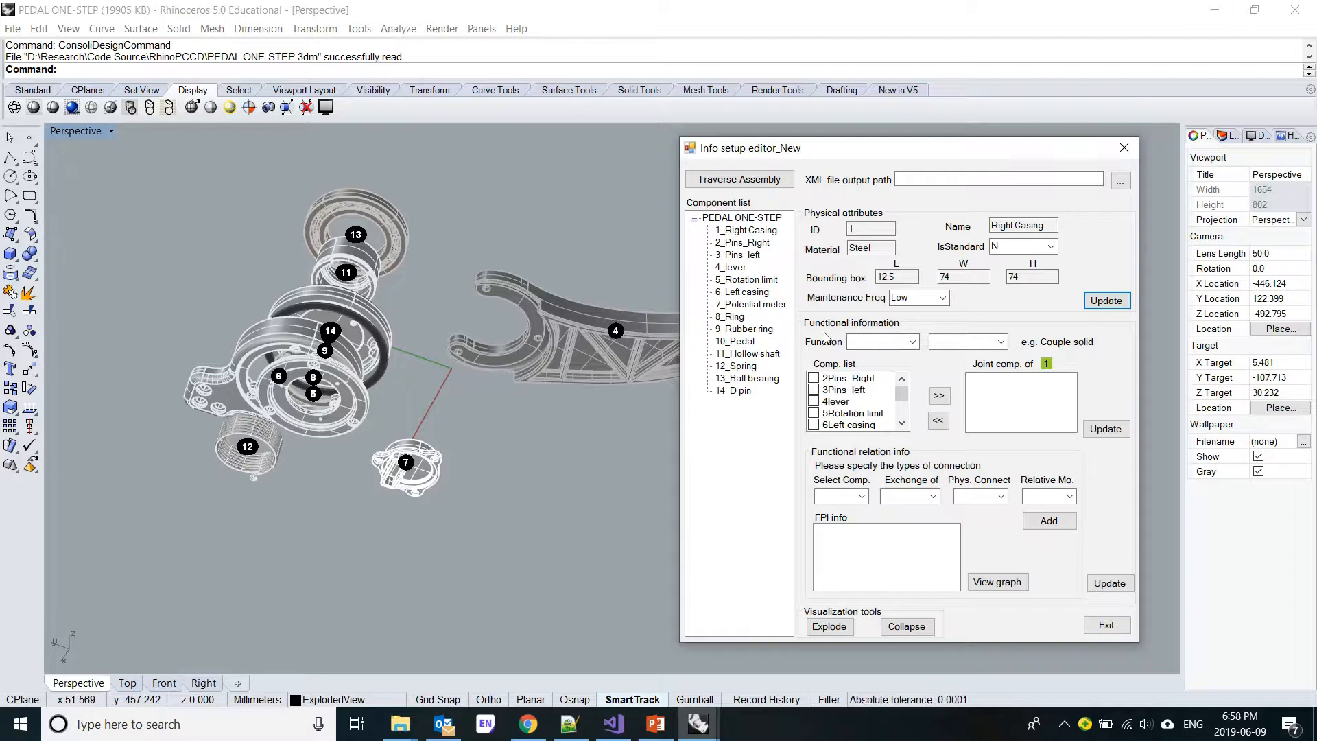
# - Set the right casing's function to Couple Solid in the functional information
pyautogui.click(913, 343)
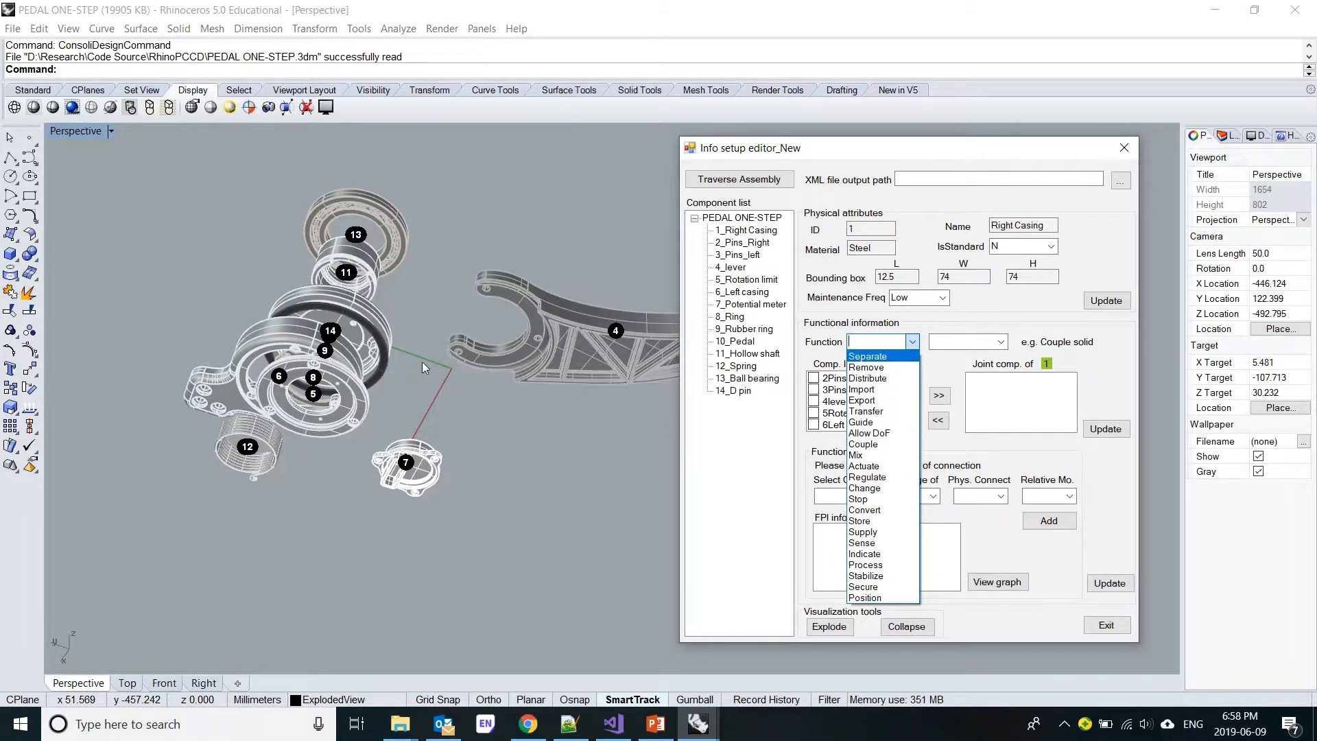
pyautogui.click(425, 339)
pyautogui.moveTo(420, 321); pyautogui.dragTo(467, 303, button='right')
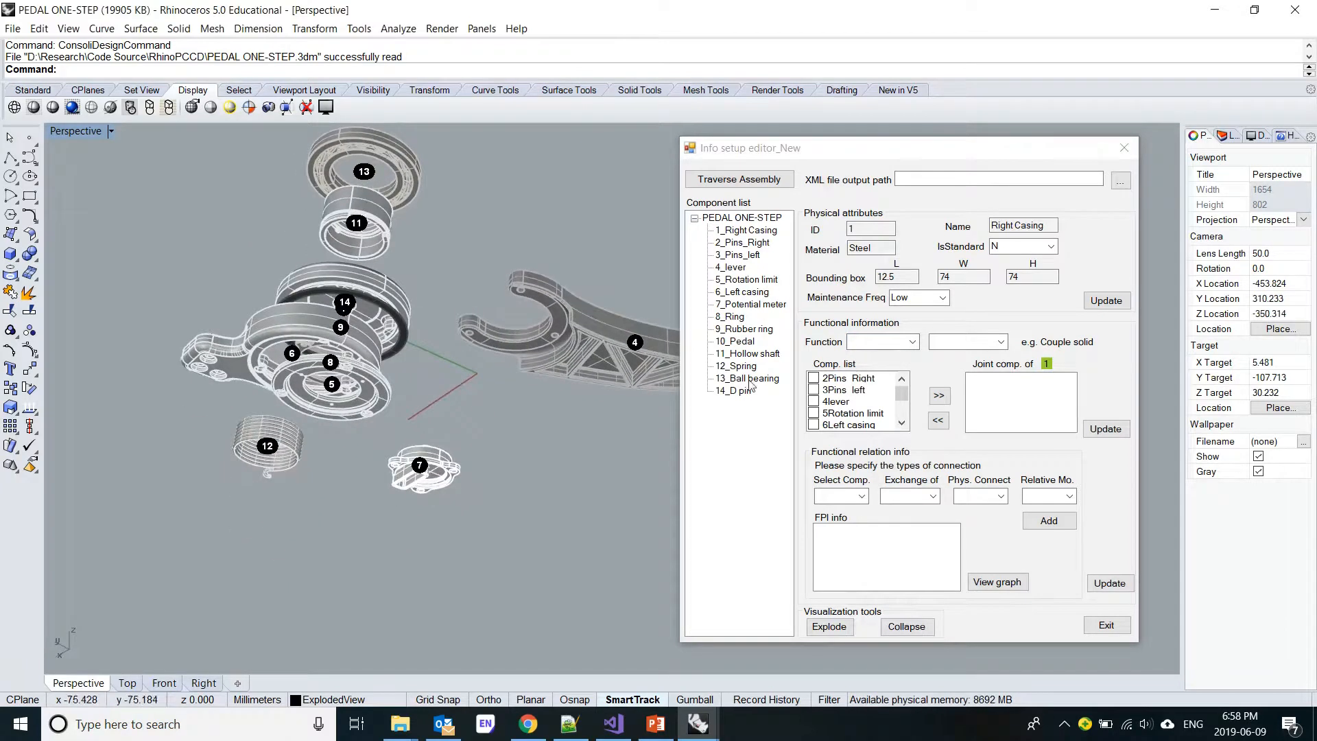
pyautogui.click(914, 342)
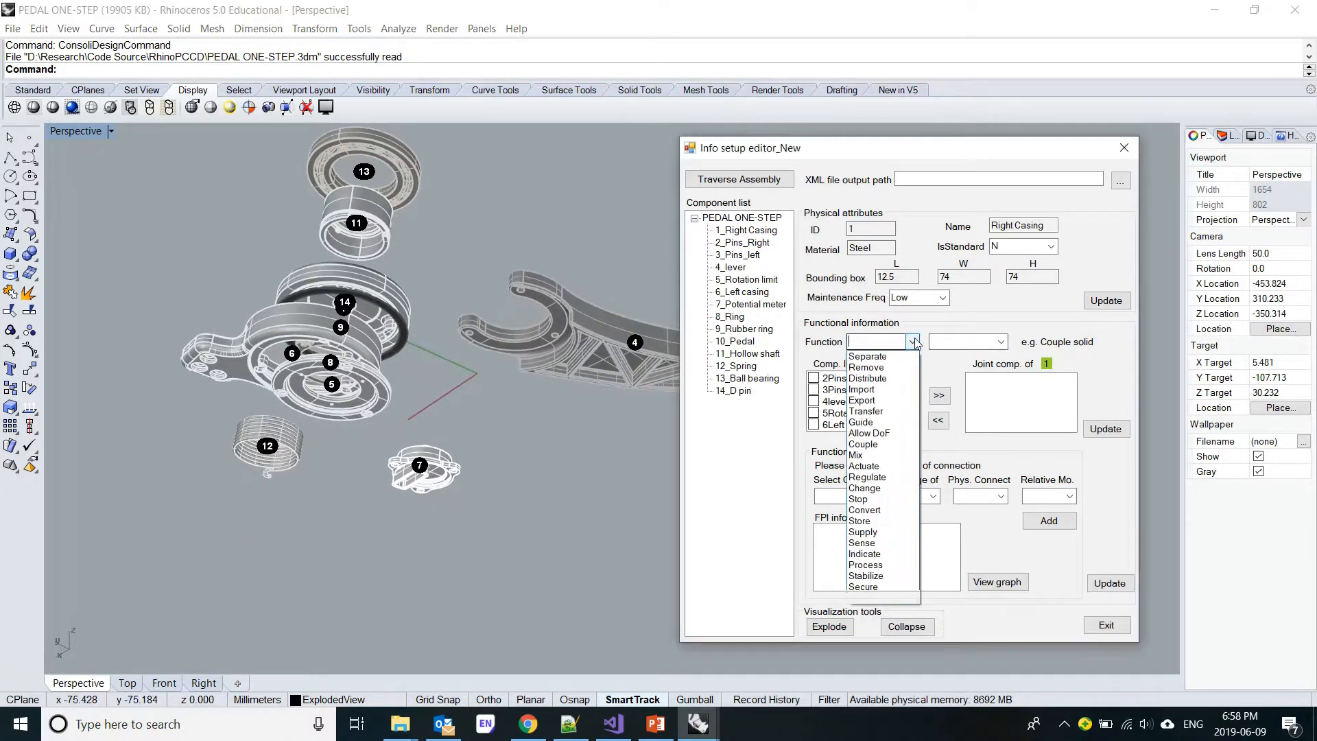
pyautogui.click(874, 445)
pyautogui.click(1001, 341)
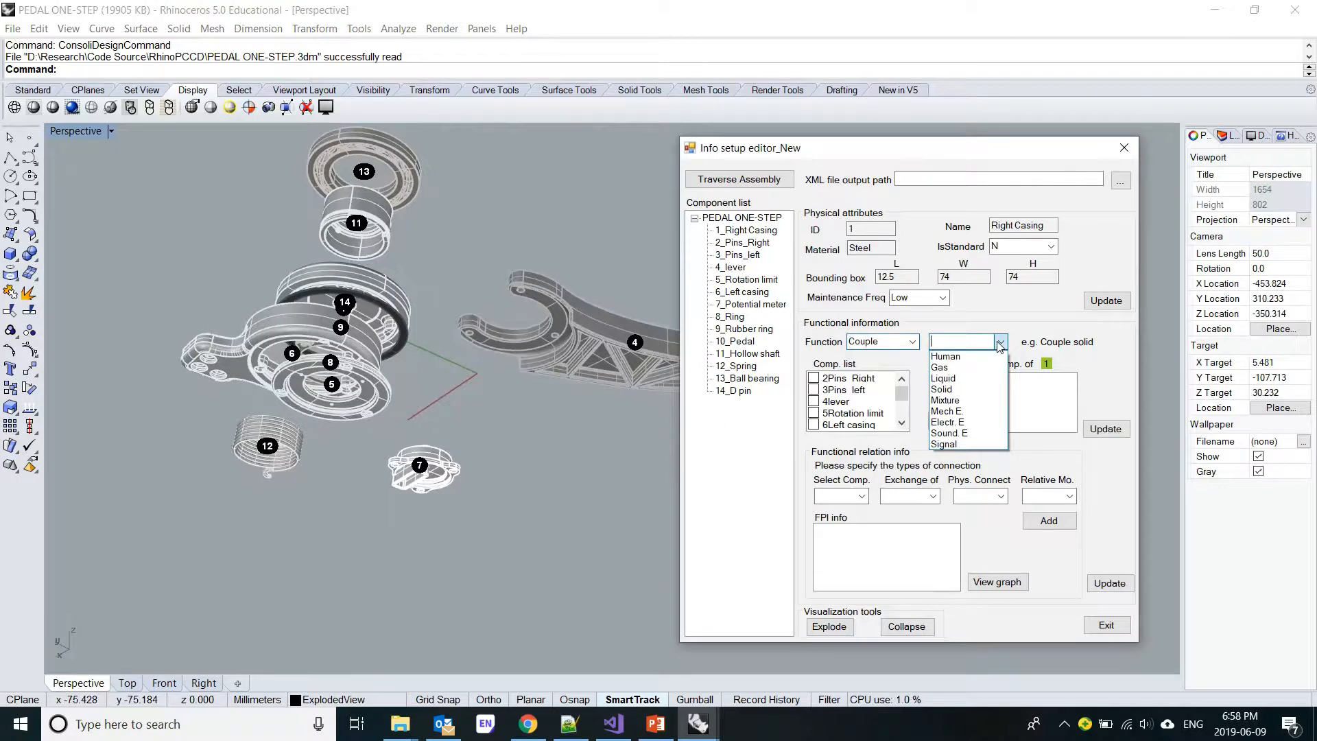
pyautogui.click(968, 390)
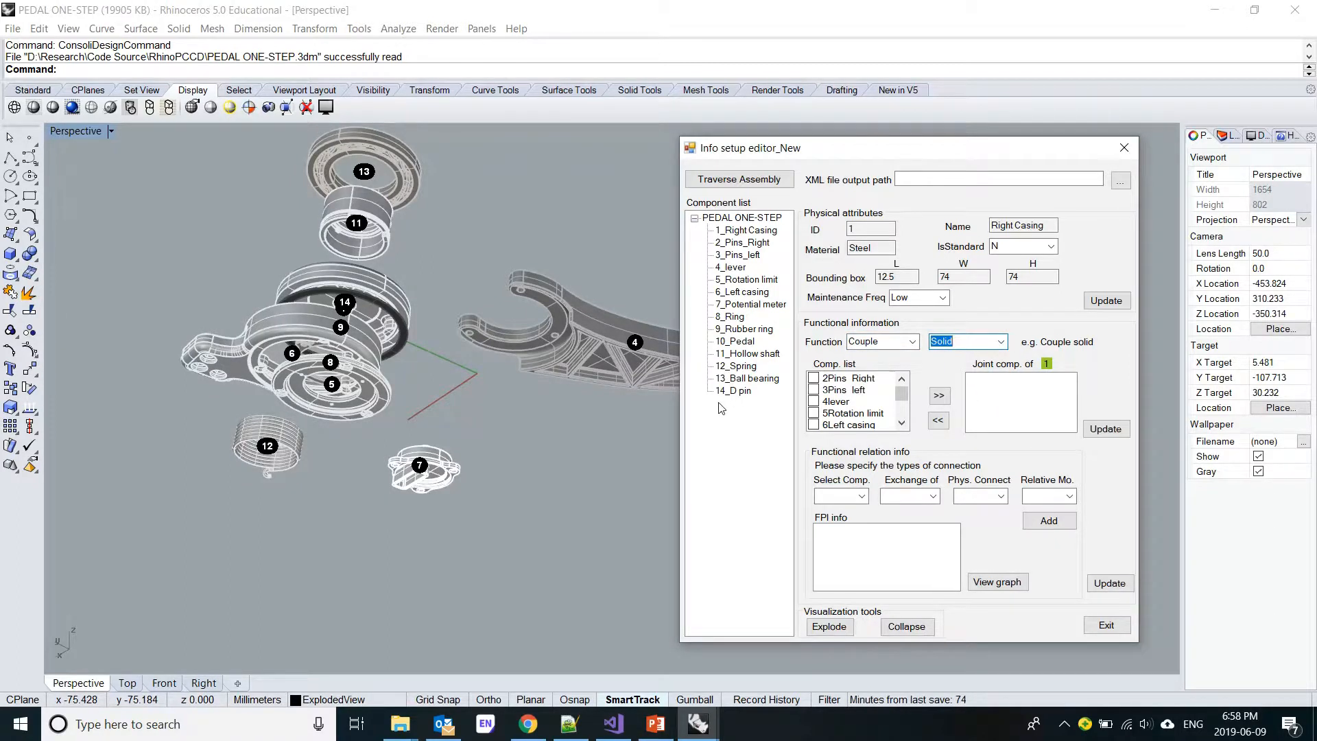
# - Add 4lever and 6Left casing as joint components of the right casing and update its functional information
pyautogui.click(813, 403)
pyautogui.click(813, 402)
pyautogui.click(814, 425)
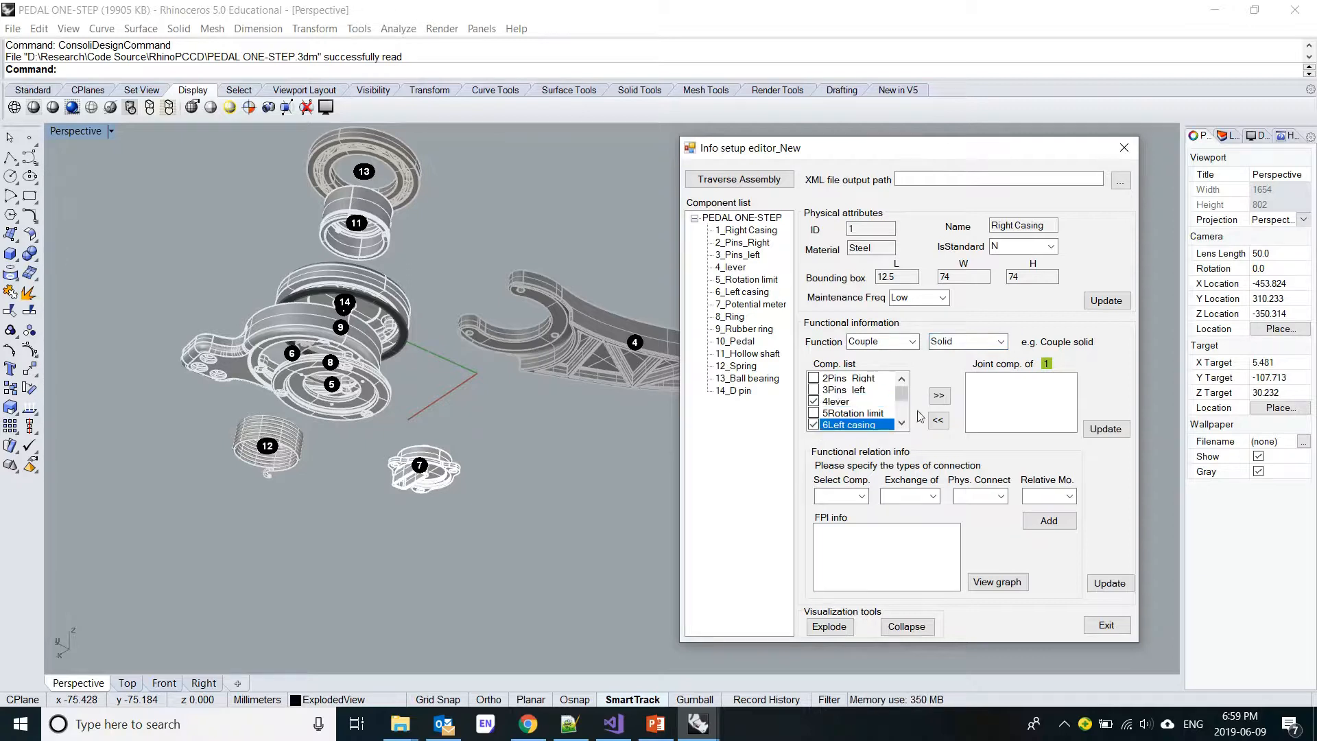
pyautogui.click(939, 395)
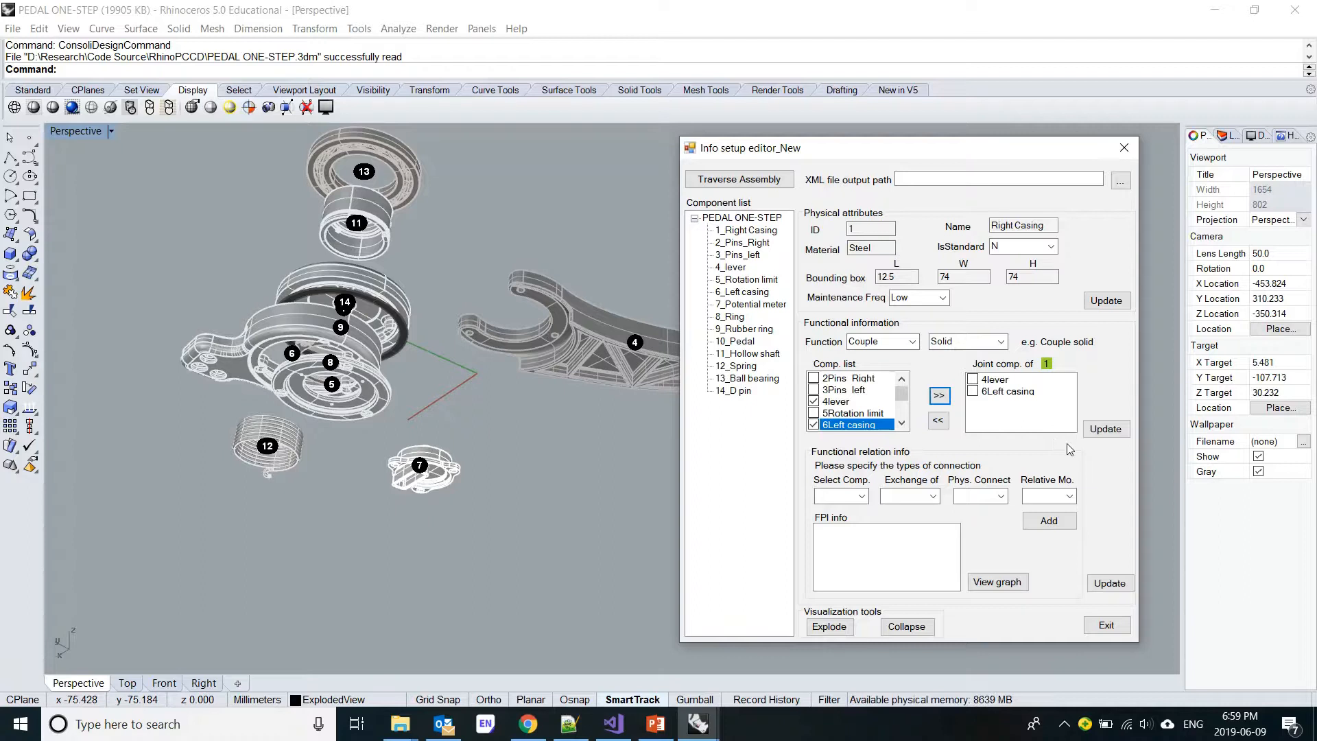
pyautogui.click(1105, 429)
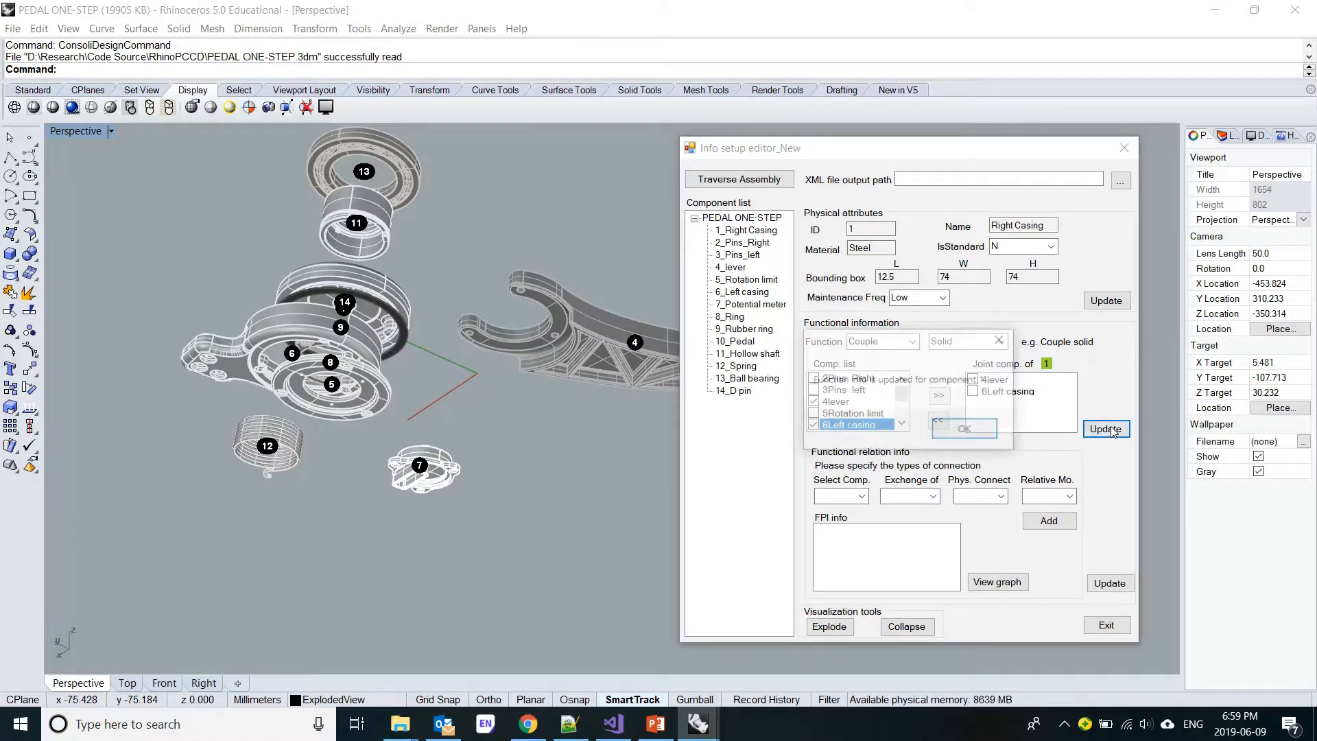
pyautogui.click(966, 430)
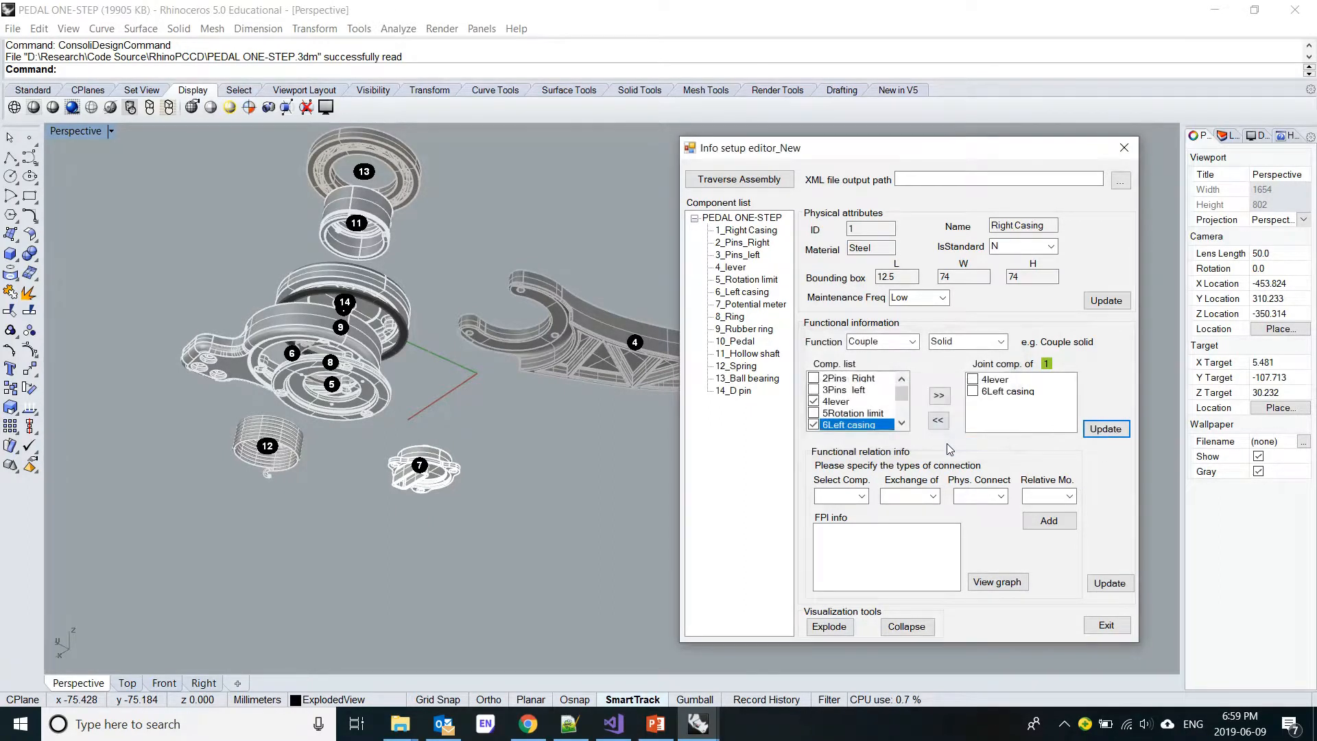
# - Add the right casing's functional relation to 4lever with exchange Large force, physical connection Firm and relative motion N
pyautogui.moveTo(966, 149); pyautogui.dragTo(937, 75)
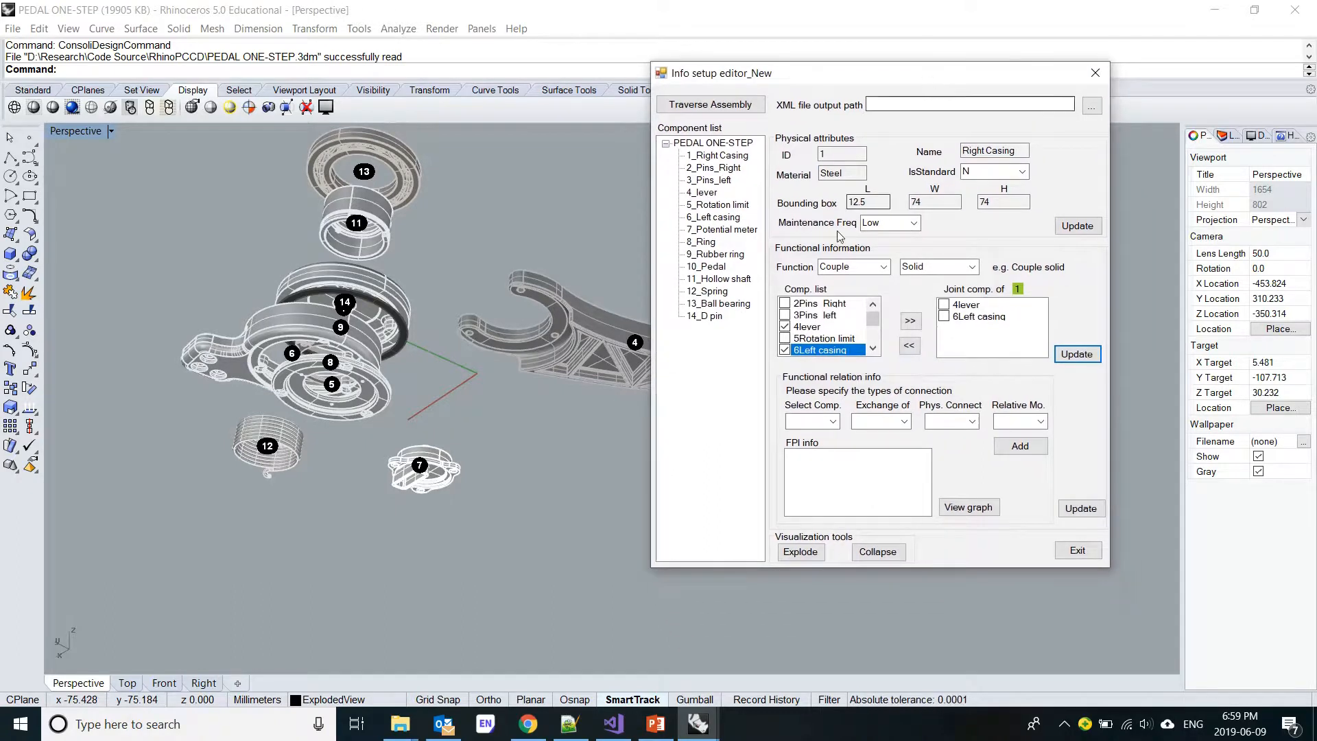
pyautogui.click(833, 421)
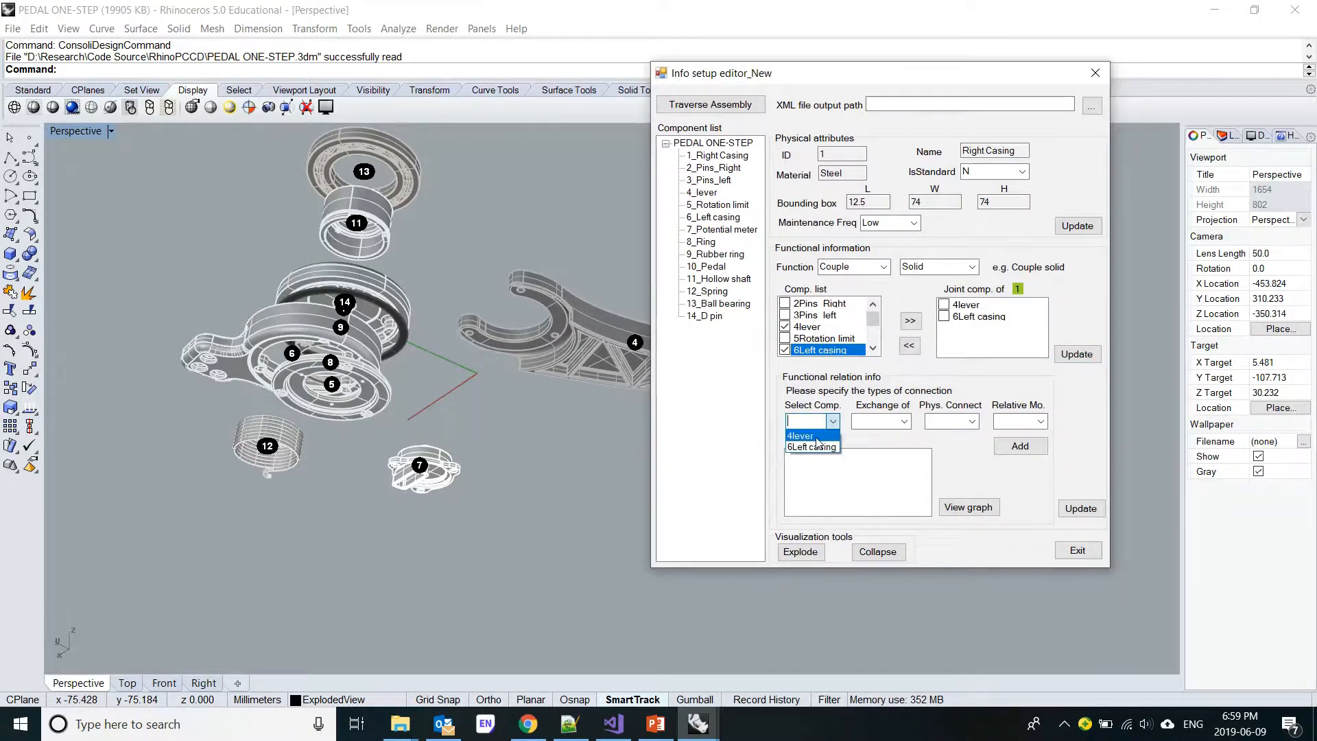
pyautogui.click(810, 433)
pyautogui.click(906, 421)
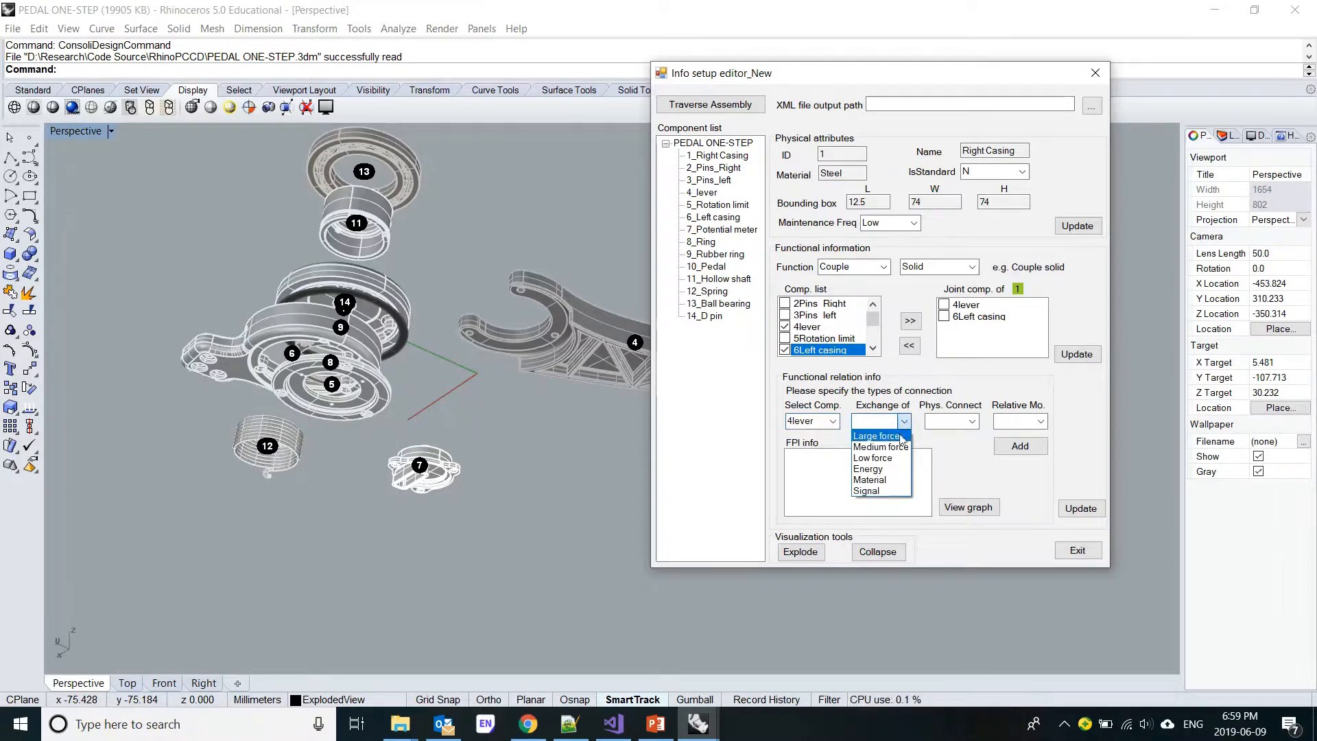
pyautogui.click(885, 436)
pyautogui.click(977, 422)
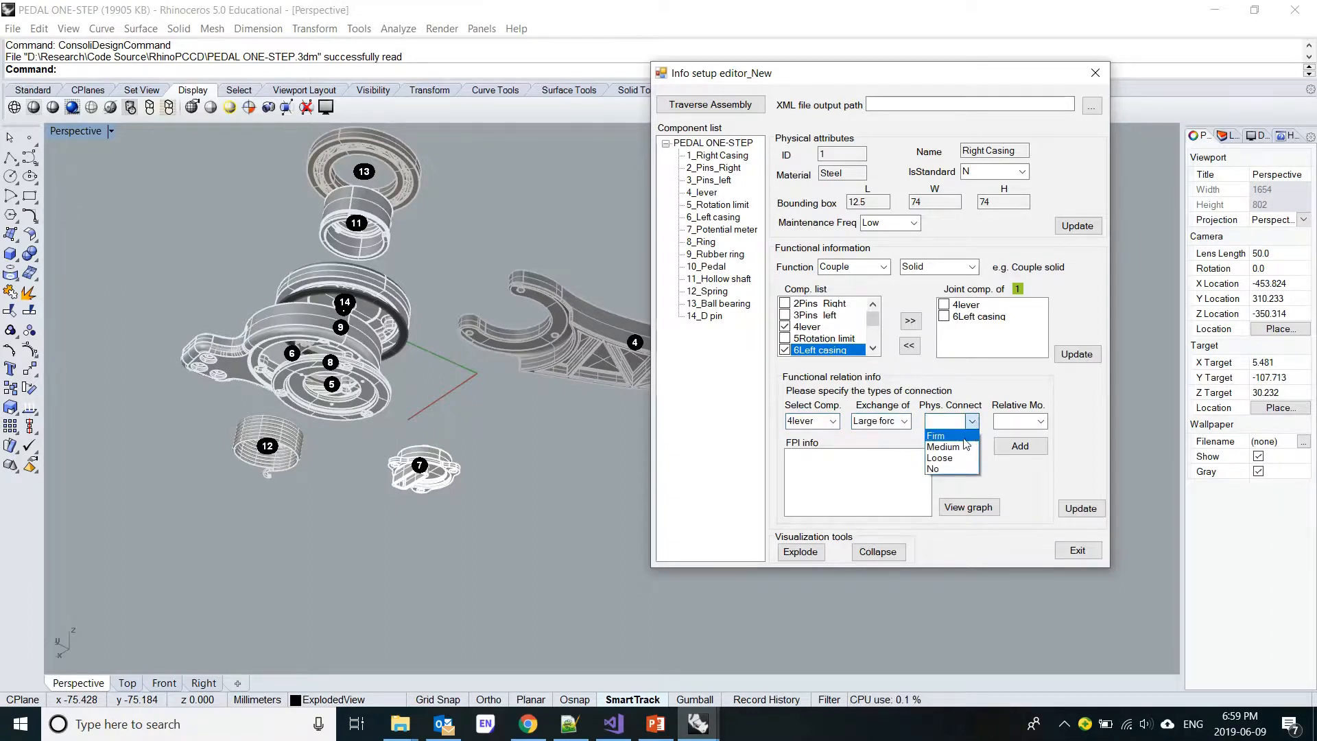
pyautogui.click(979, 435)
pyautogui.click(1041, 421)
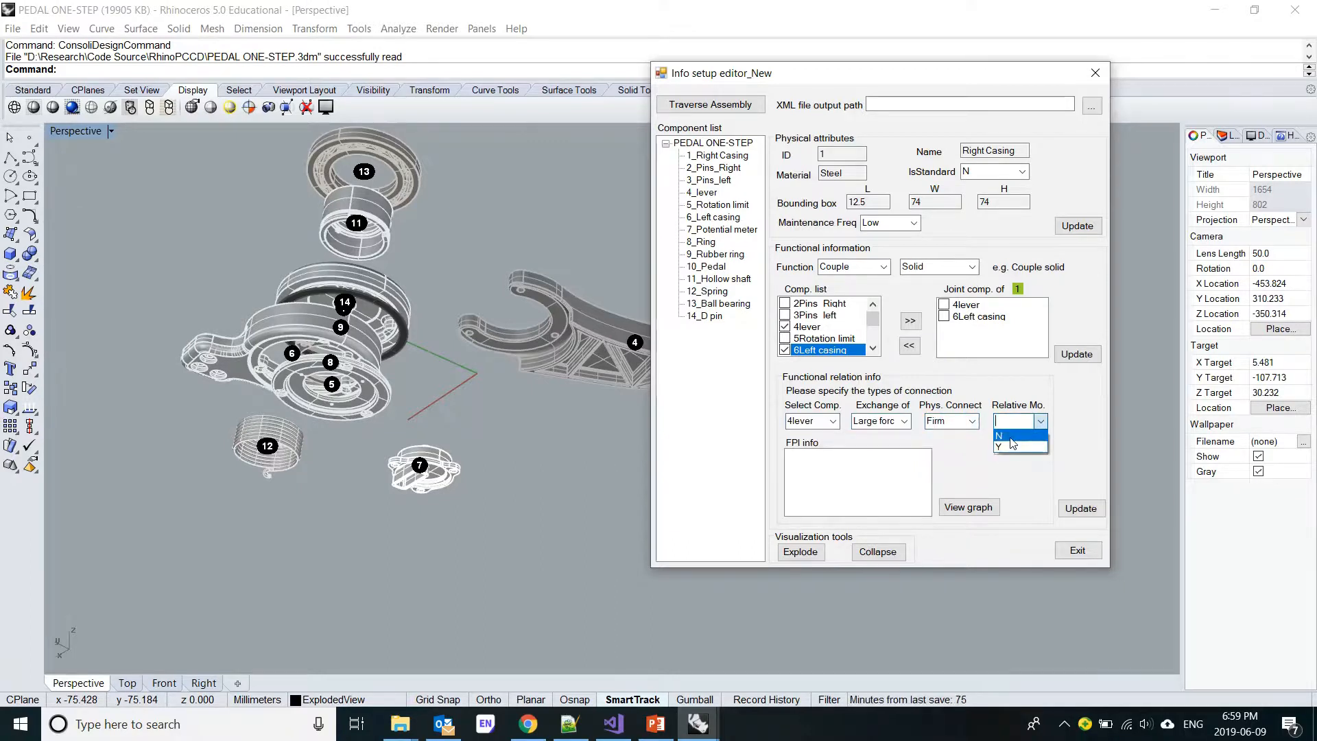
pyautogui.click(1011, 438)
pyautogui.click(1019, 446)
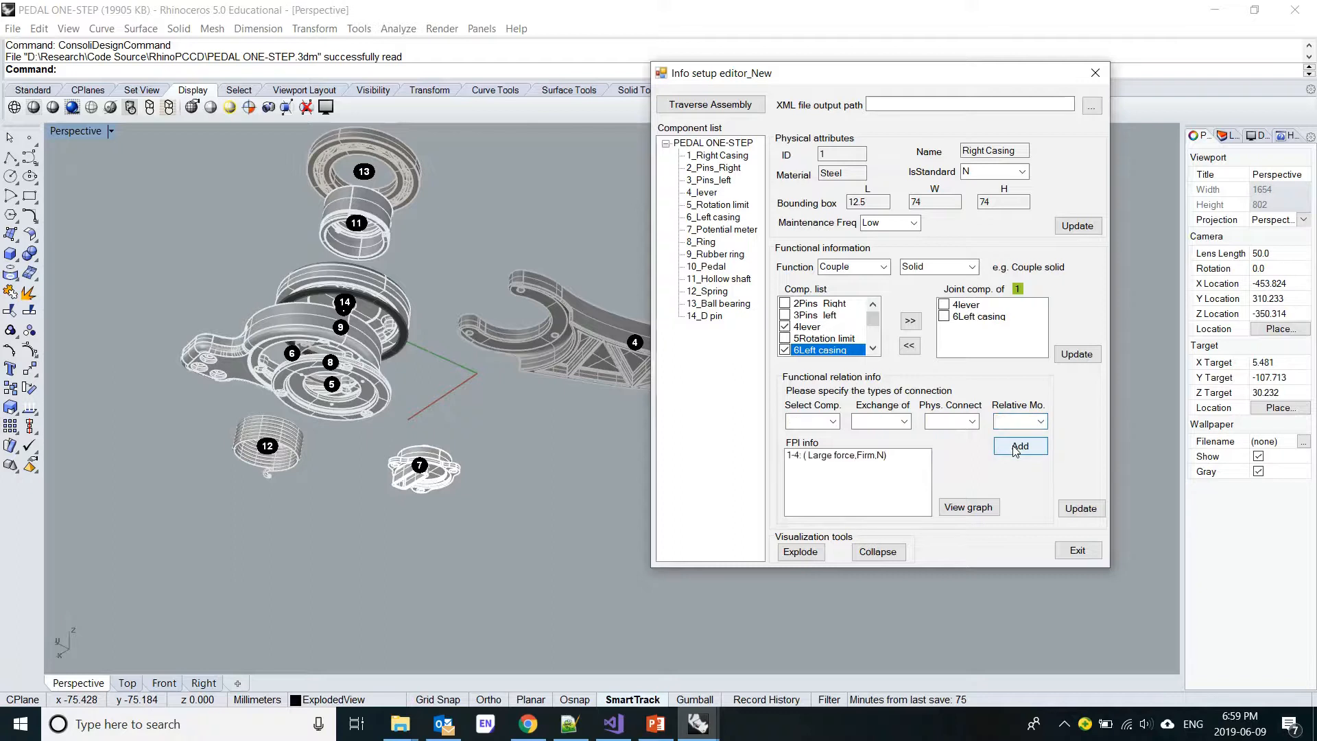
# - Add the right casing's relation to 6Left casing as Signal, No, Y, and update its functional relation info
pyautogui.click(832, 421)
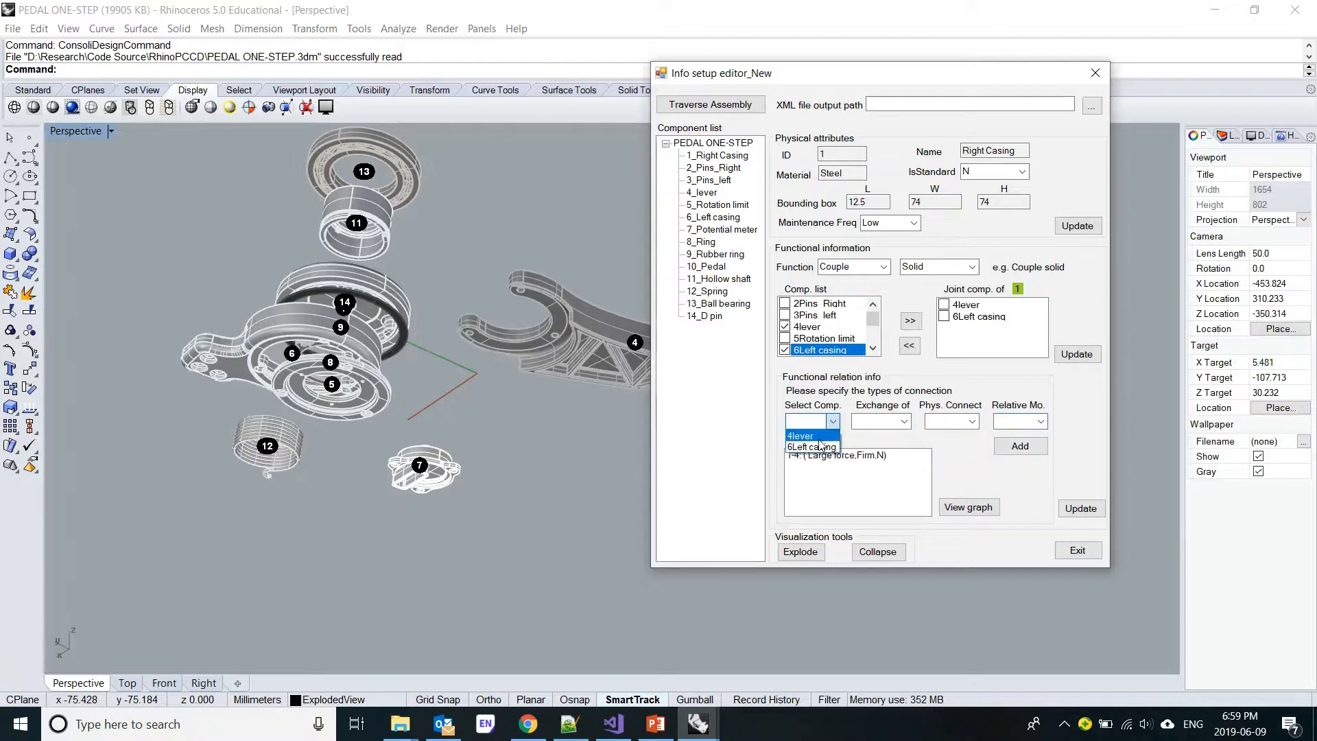
pyautogui.click(817, 448)
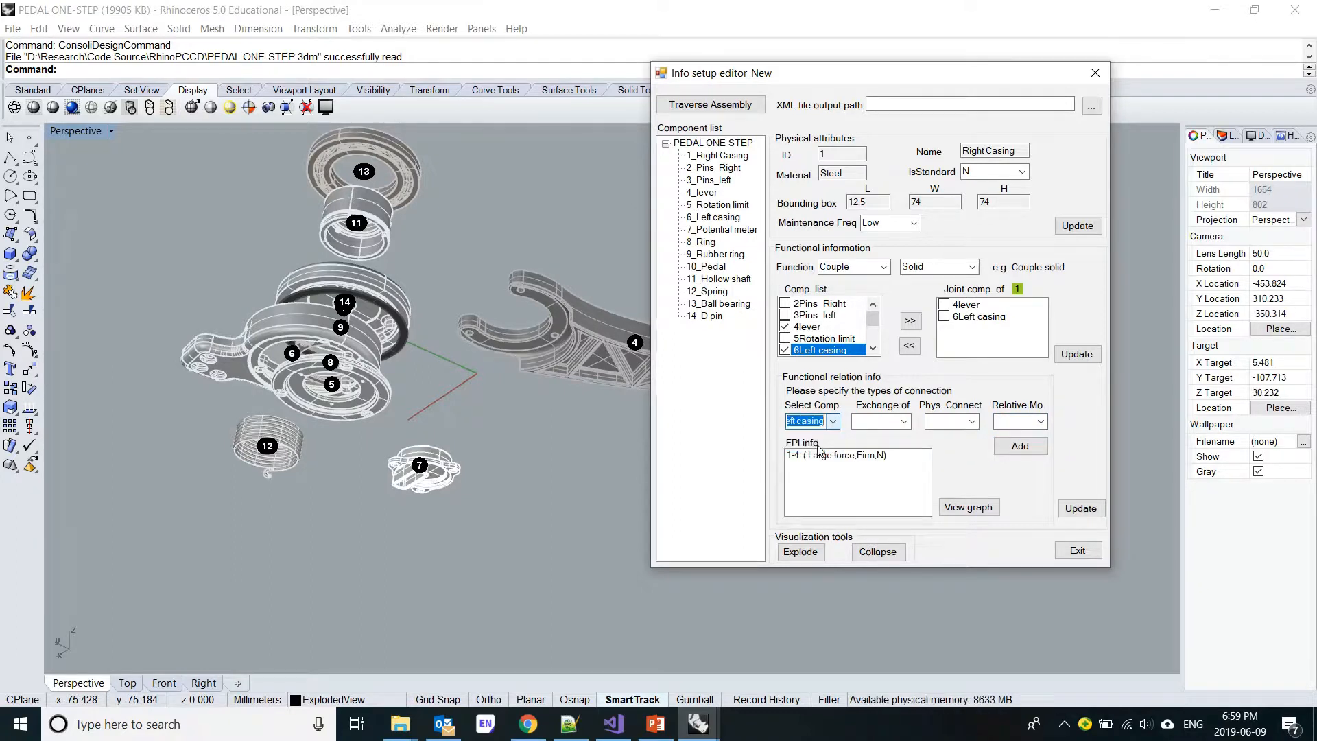
pyautogui.click(907, 421)
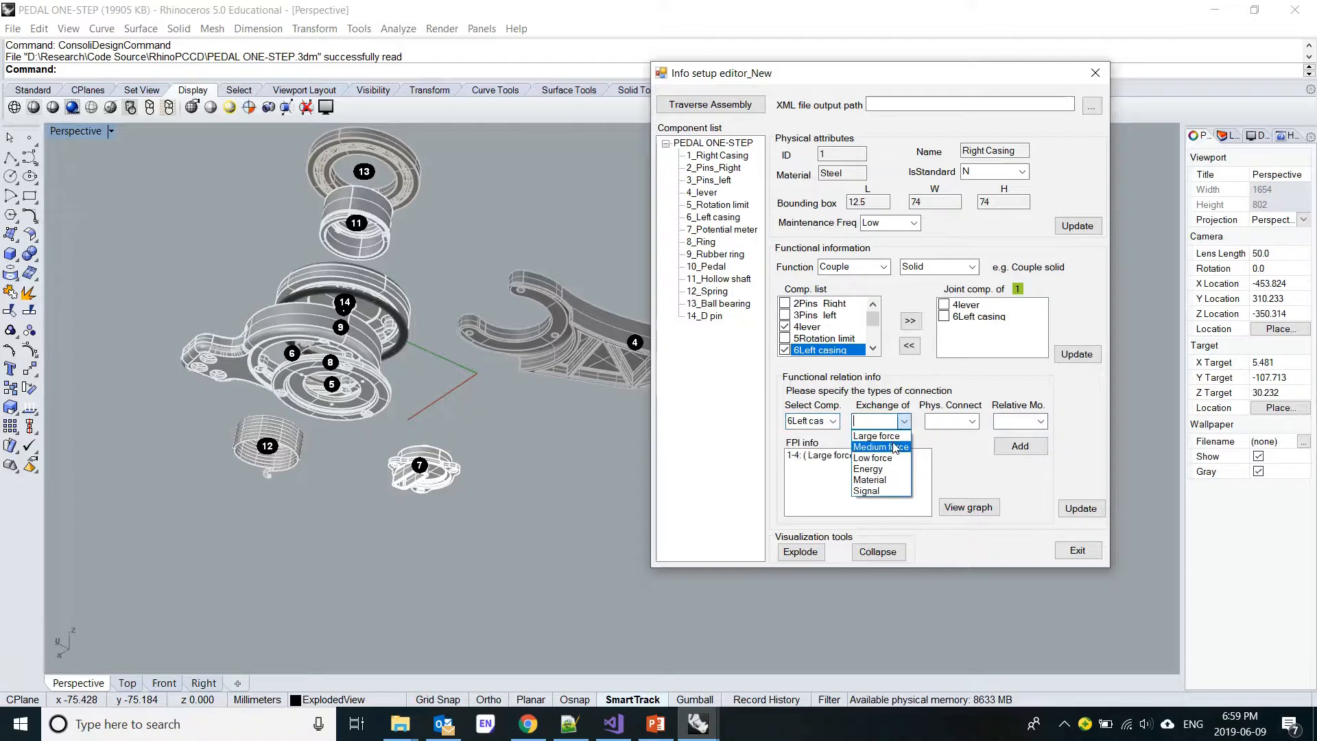
pyautogui.click(891, 491)
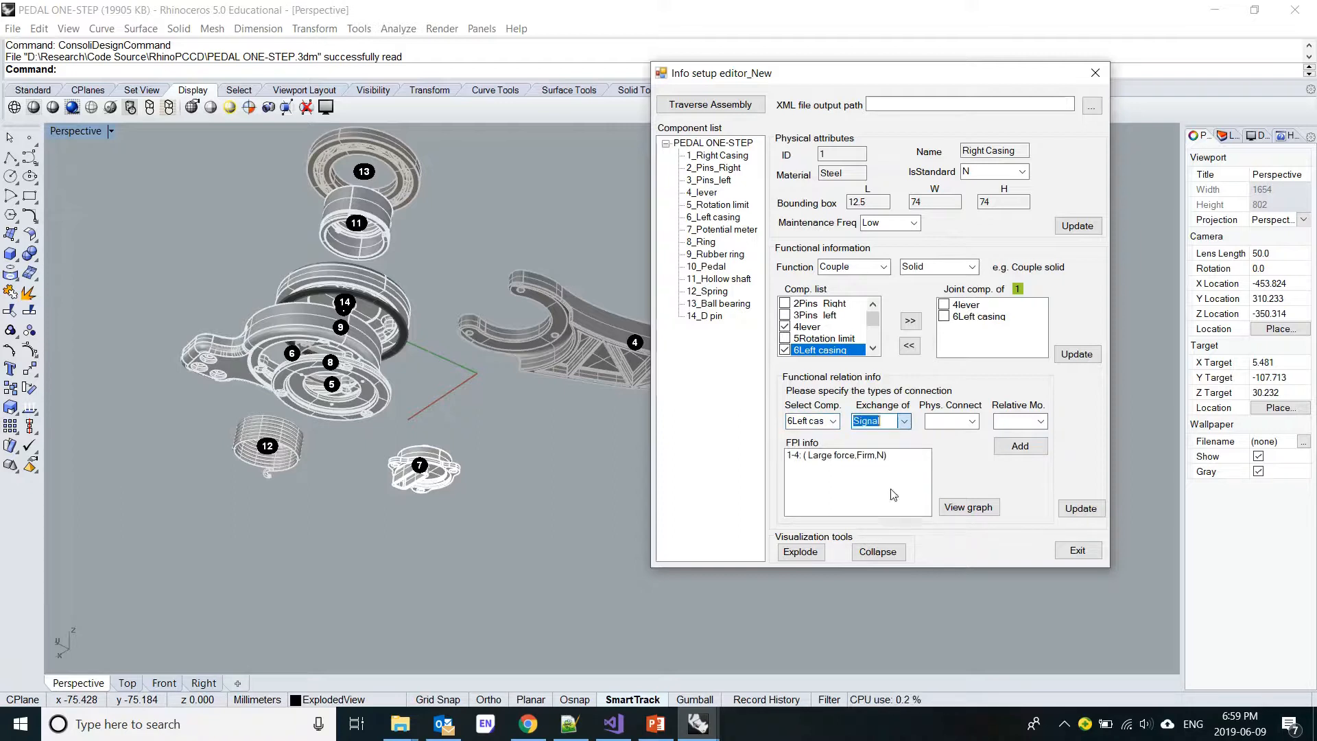
pyautogui.click(972, 421)
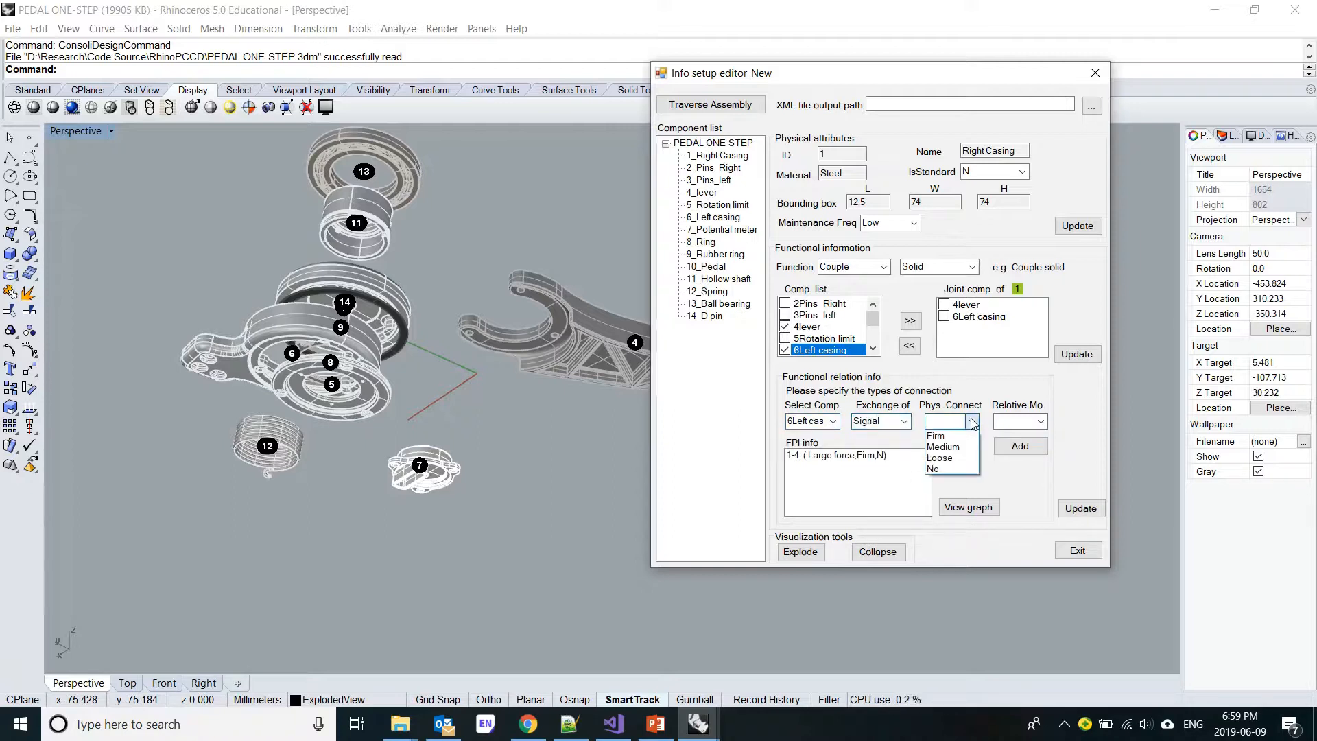
pyautogui.click(952, 469)
pyautogui.click(1042, 422)
pyautogui.click(1018, 447)
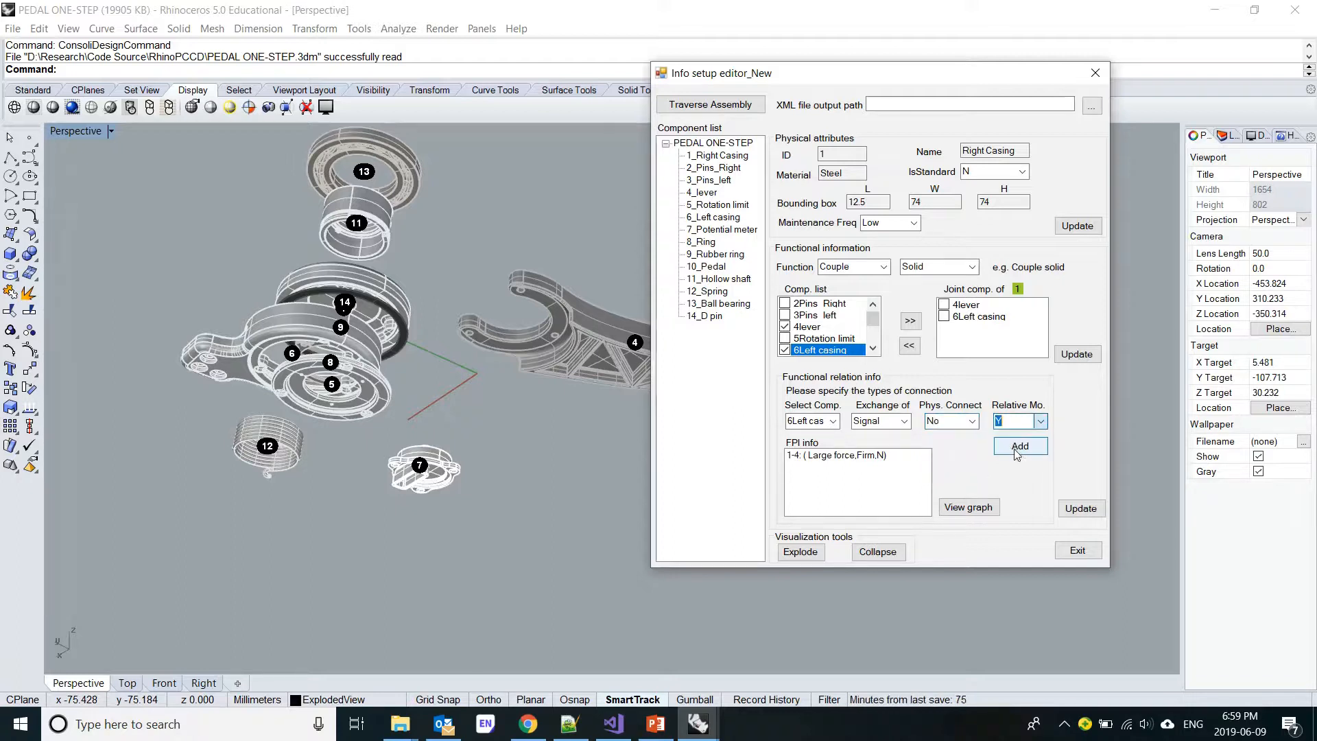
pyautogui.click(1006, 448)
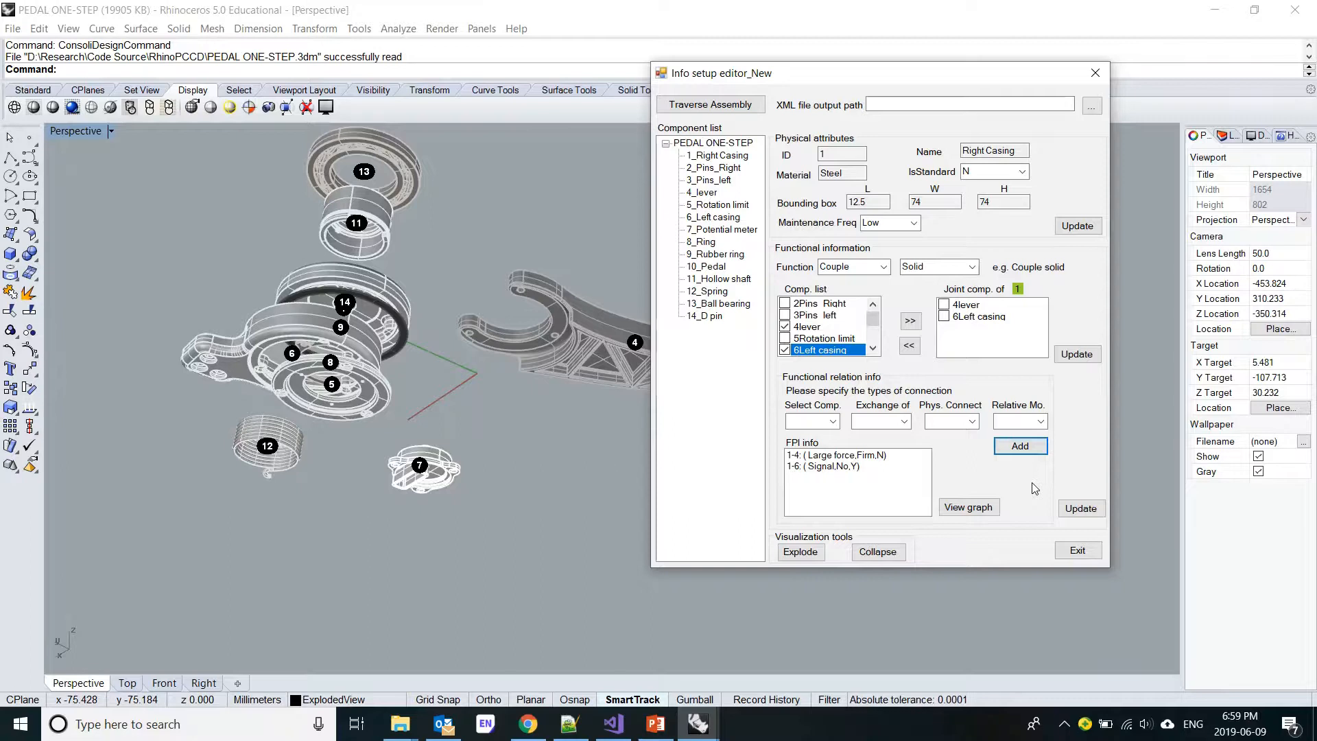
pyautogui.click(1084, 510)
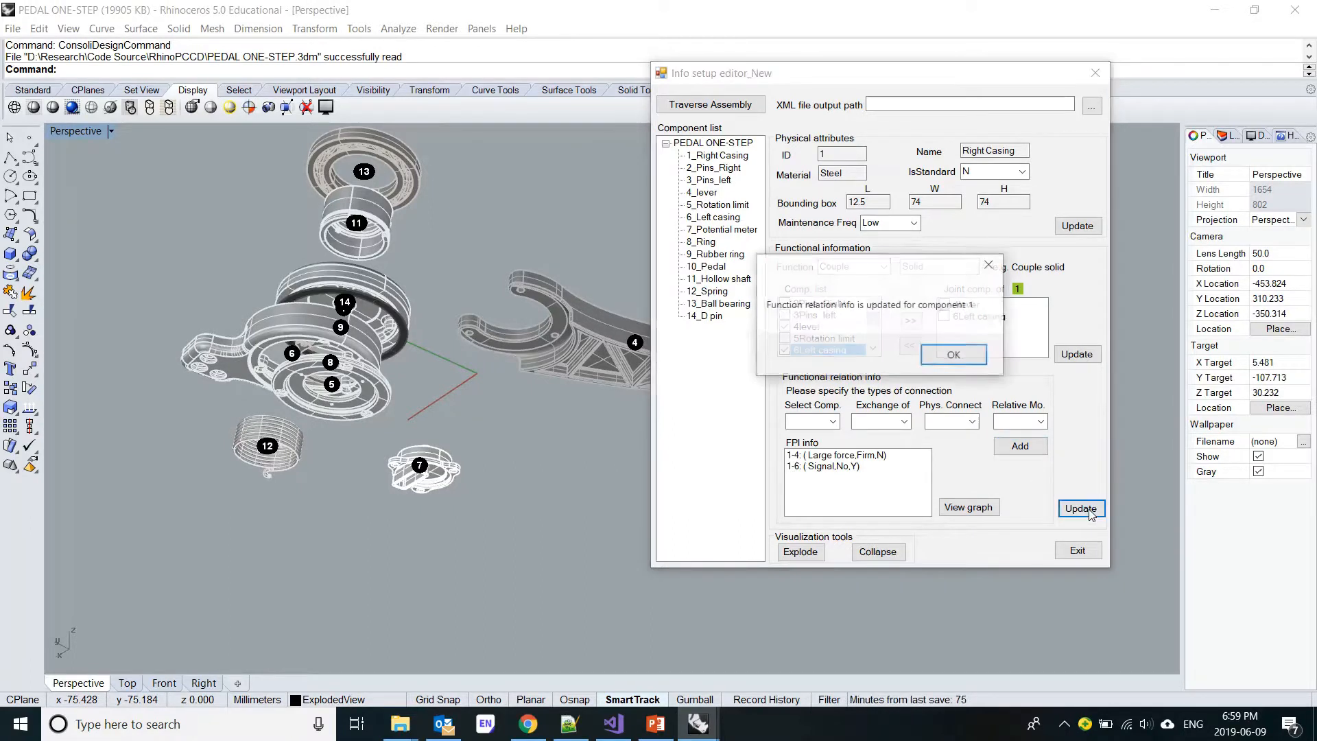
pyautogui.click(954, 356)
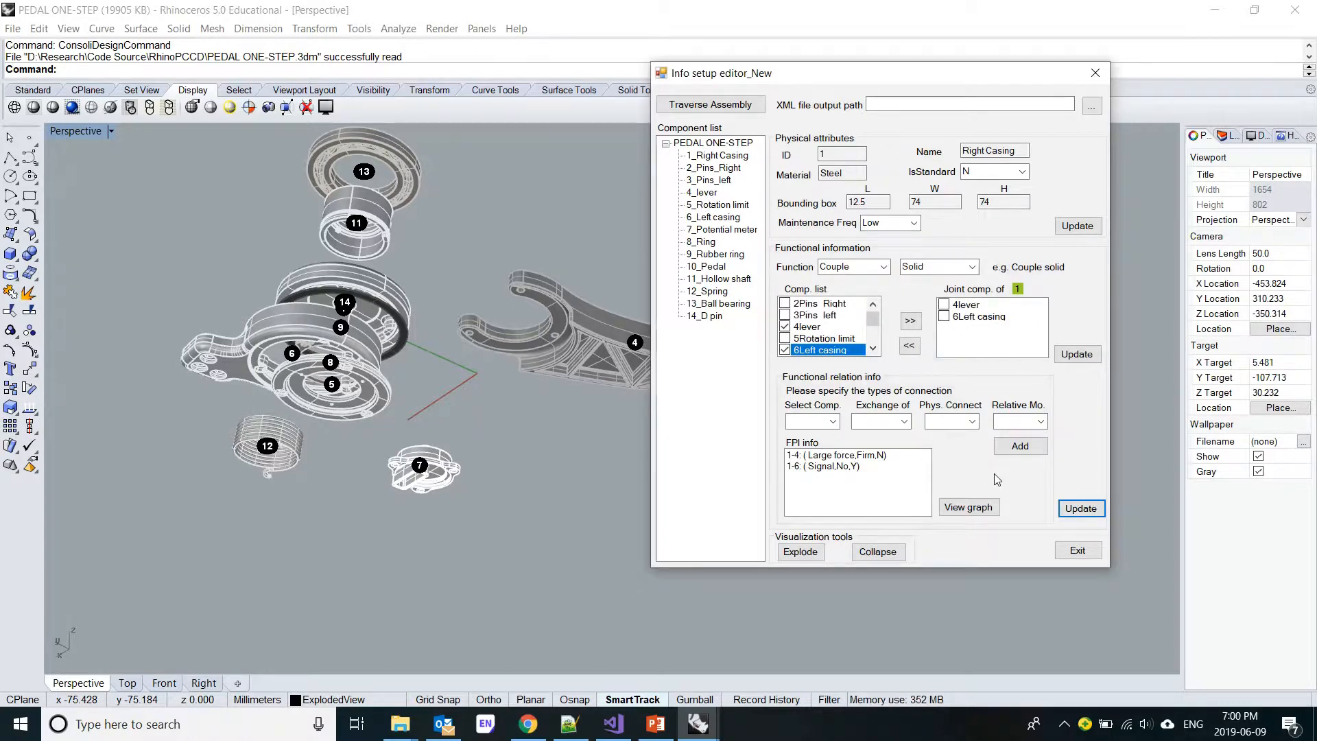
# - Check the information of component 2_Pins_Right and exit the info setup editor
pyautogui.click(713, 168)
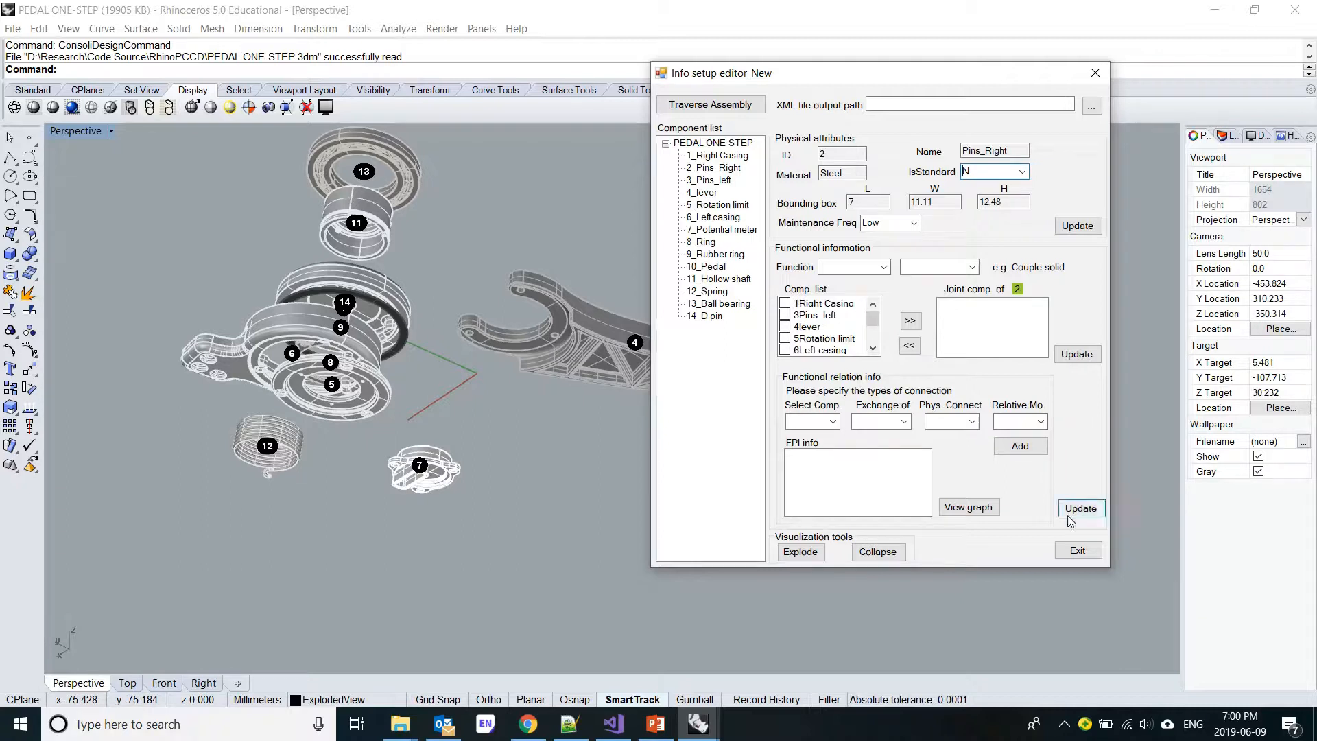
pyautogui.click(1078, 552)
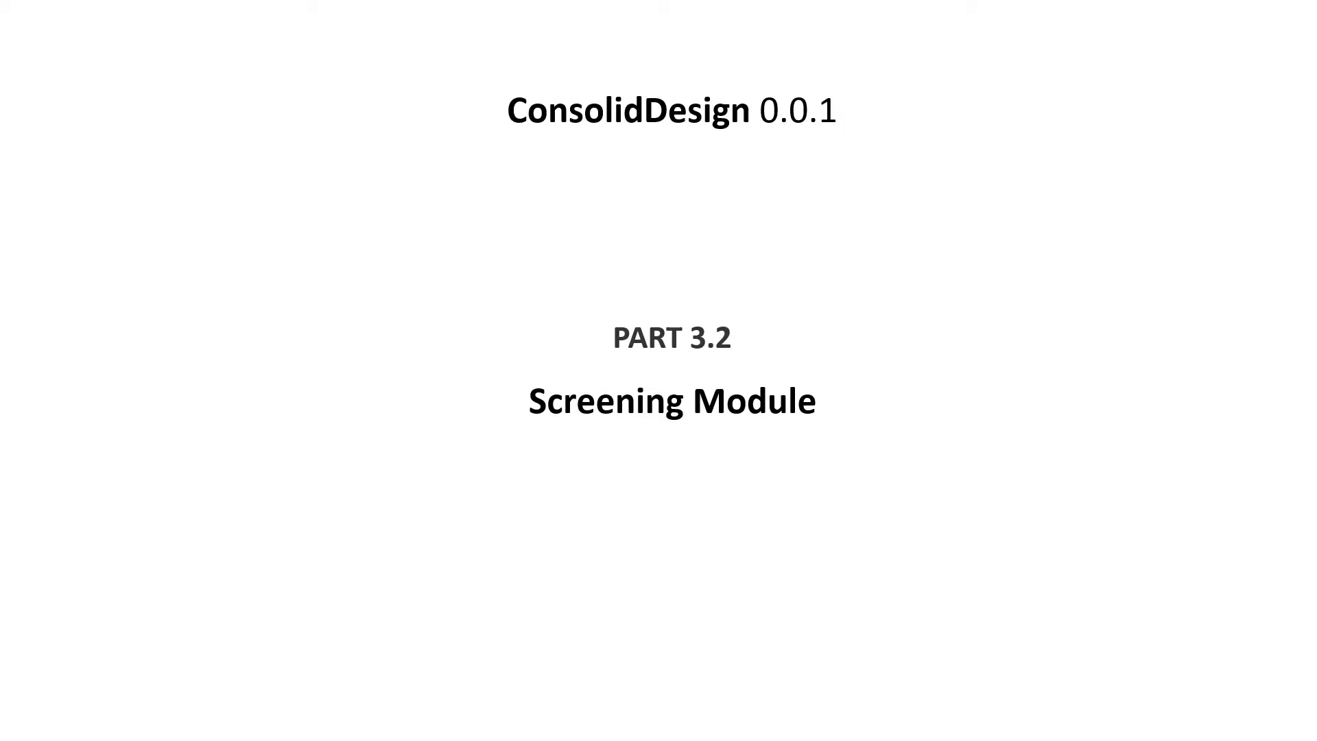
pyautogui.press('Right')
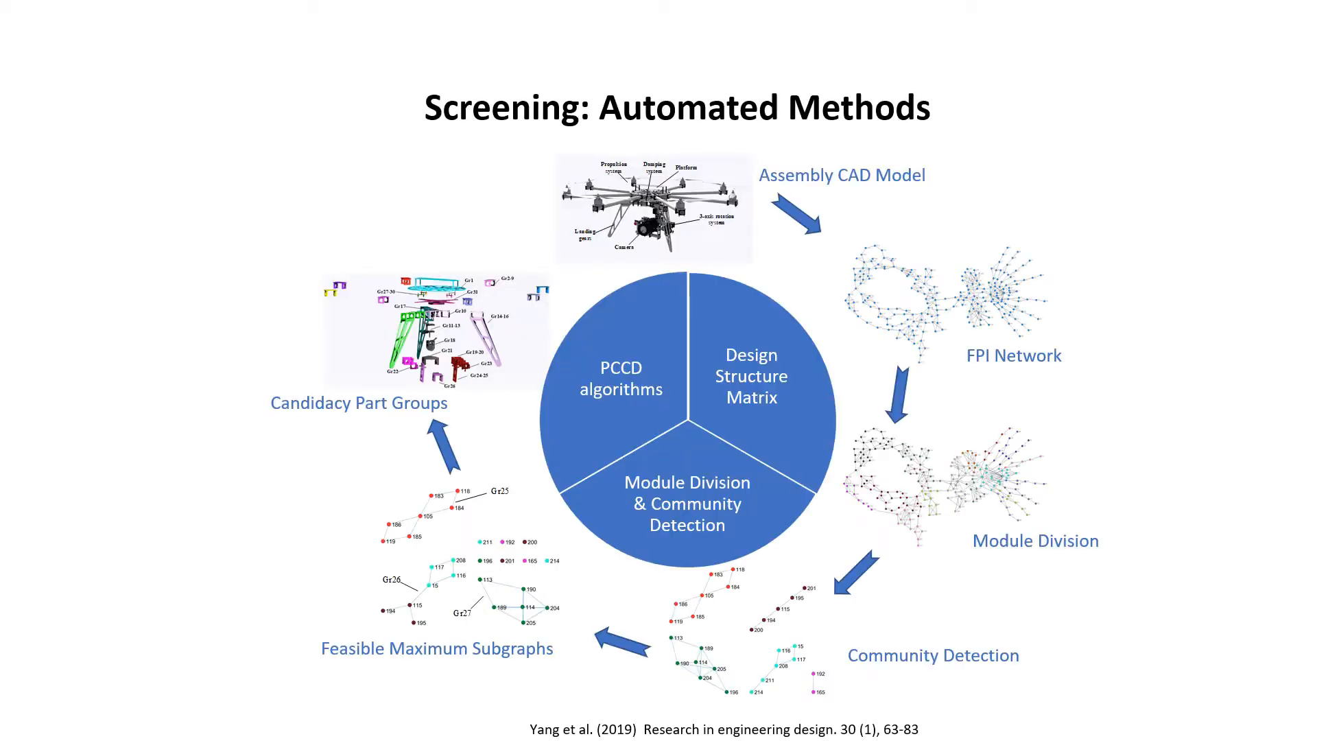
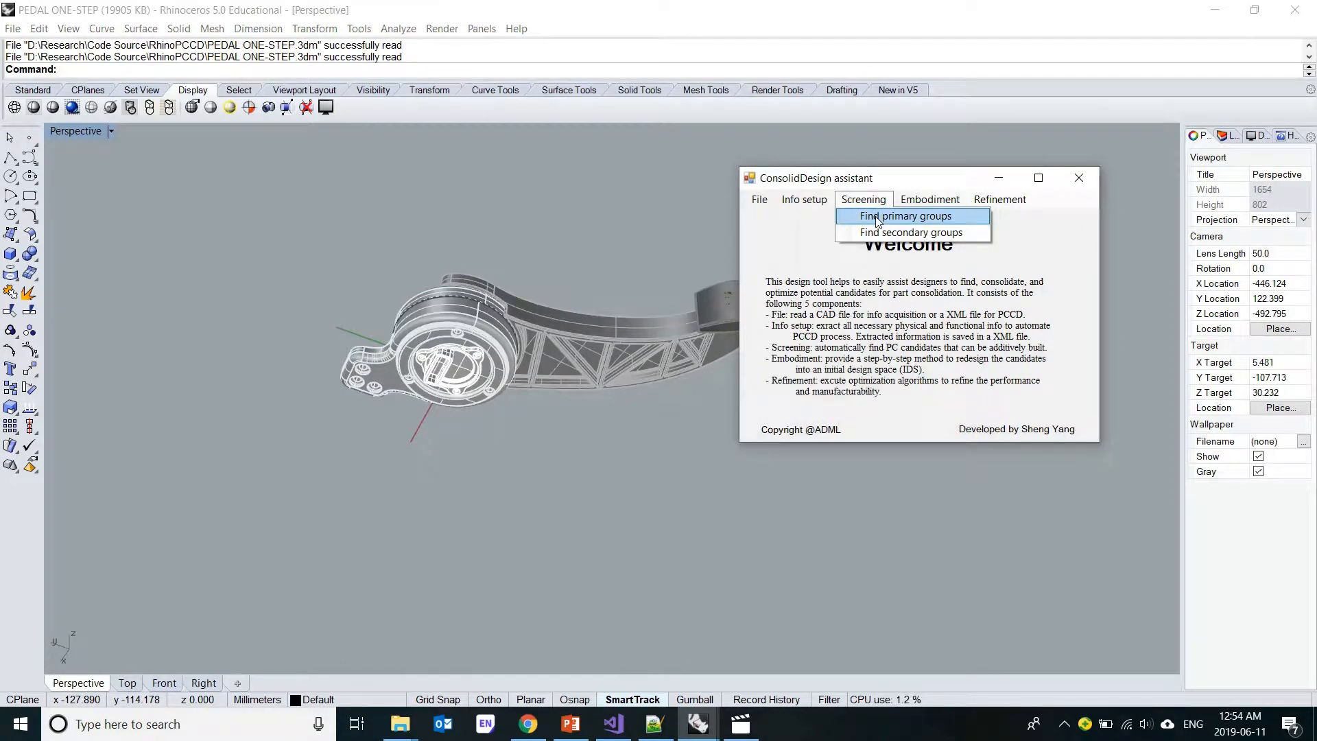
# - For the primary group screening, select the SLM500 printer and set the result directory to the Desktop folder
pyautogui.click(877, 217)
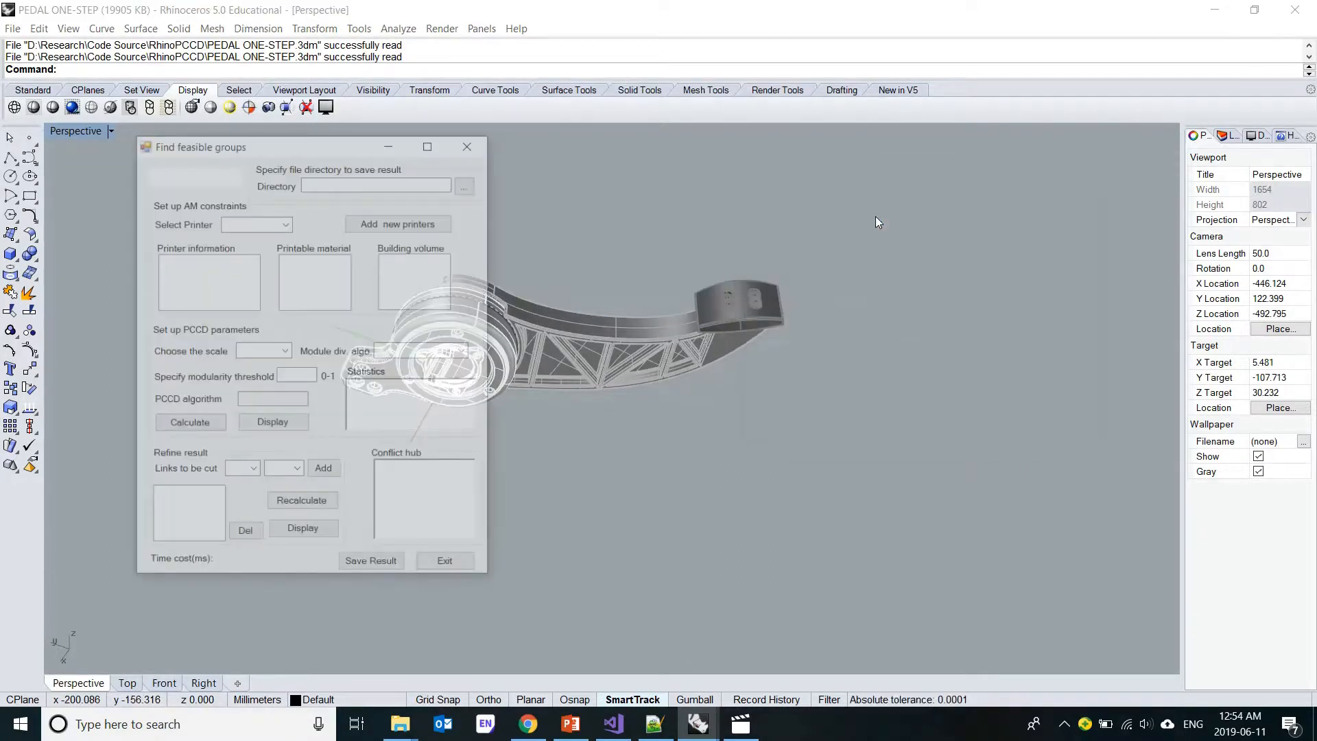
pyautogui.moveTo(324, 150); pyautogui.dragTo(926, 181)
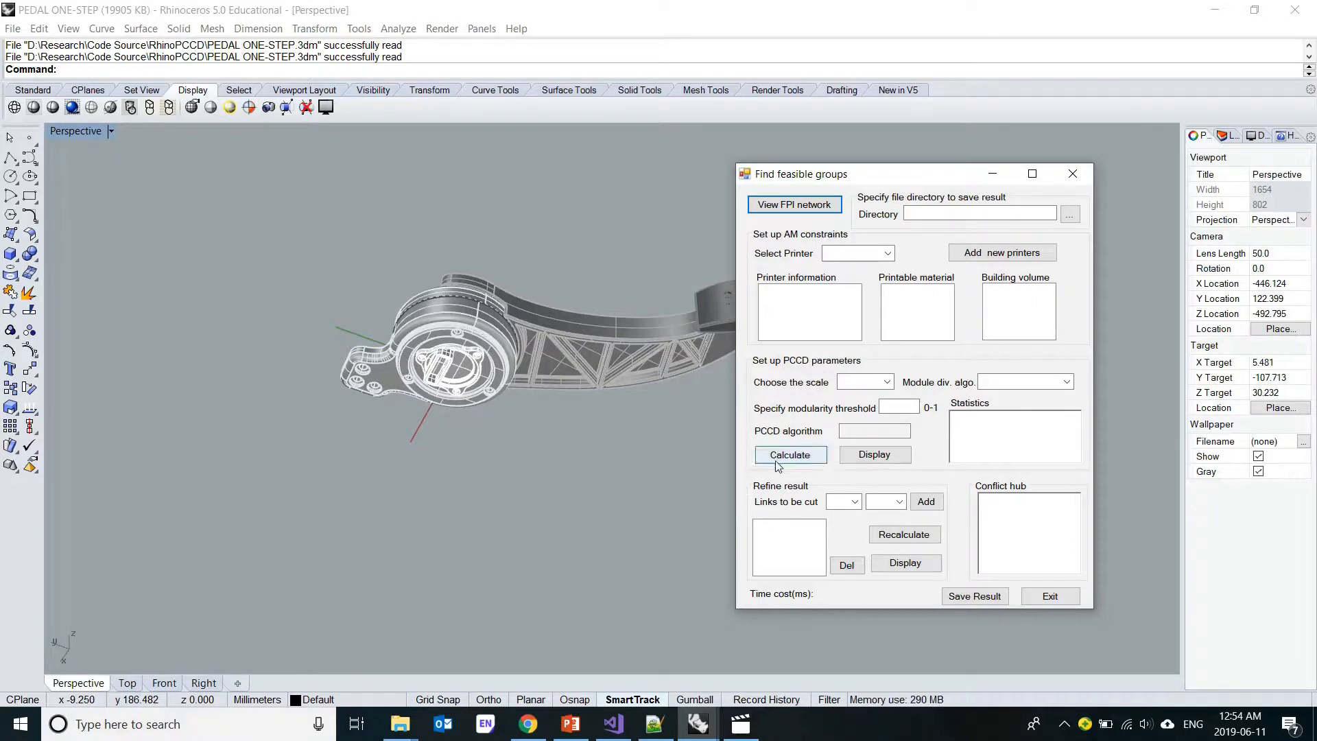
pyautogui.click(888, 254)
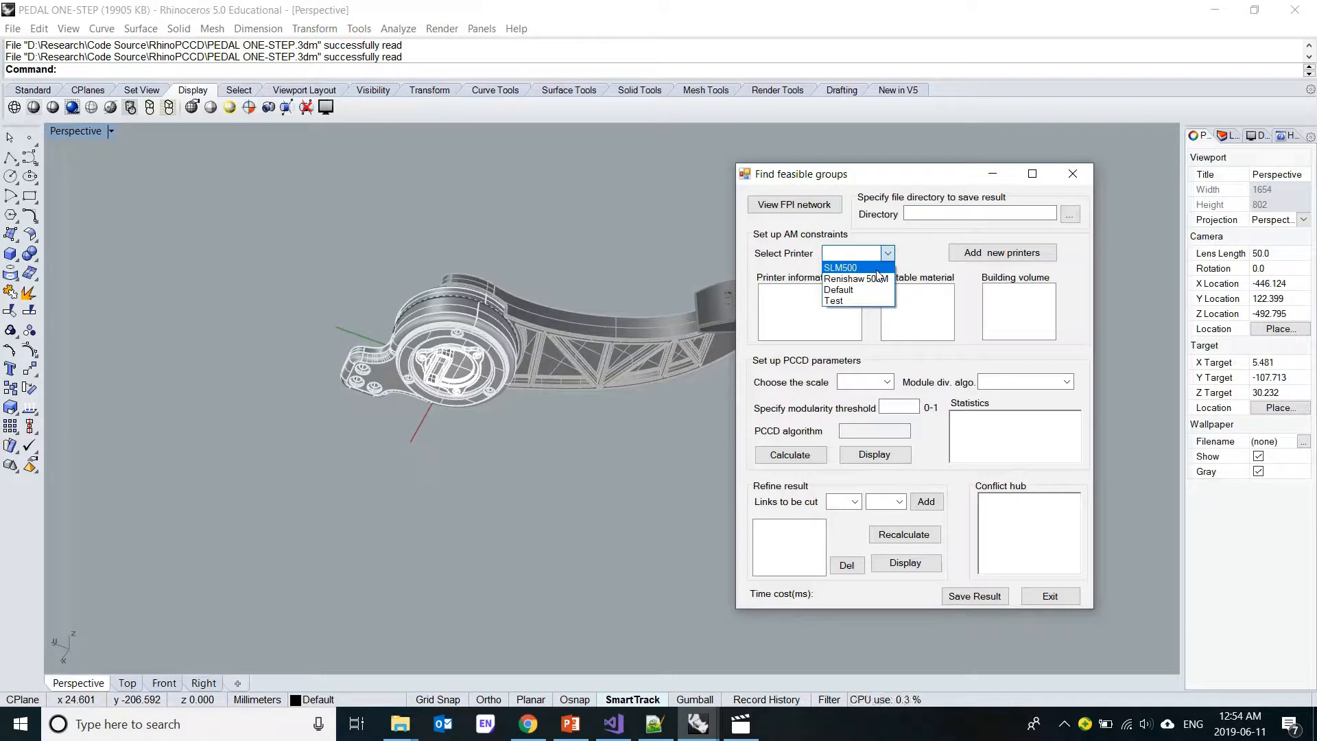
pyautogui.click(877, 269)
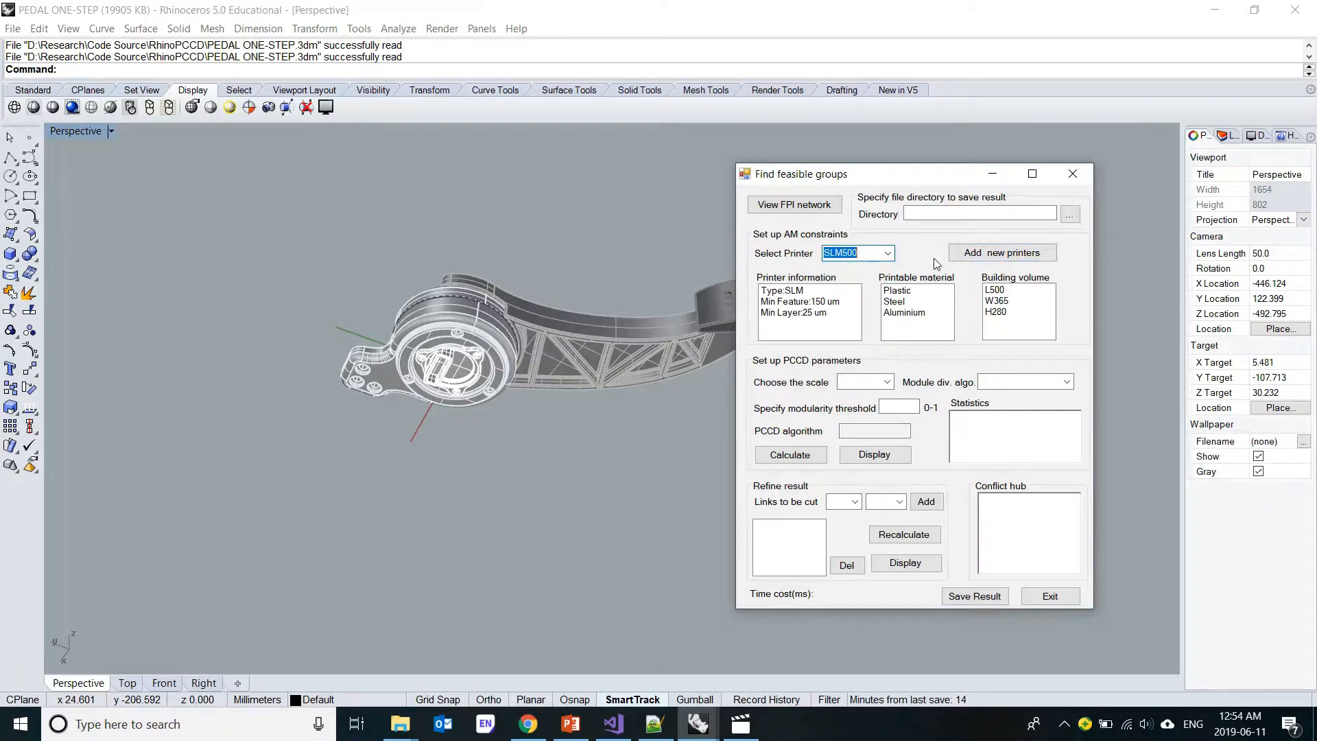
pyautogui.click(1072, 217)
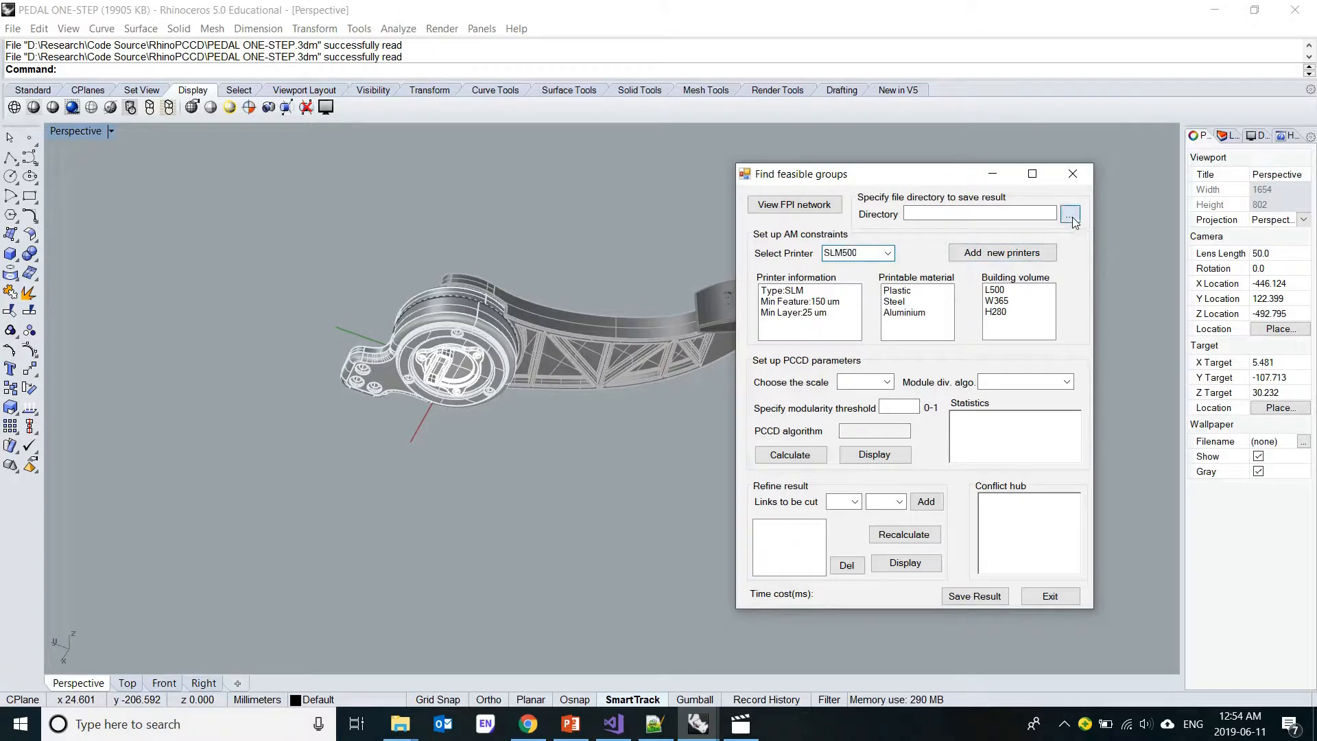
pyautogui.click(933, 503)
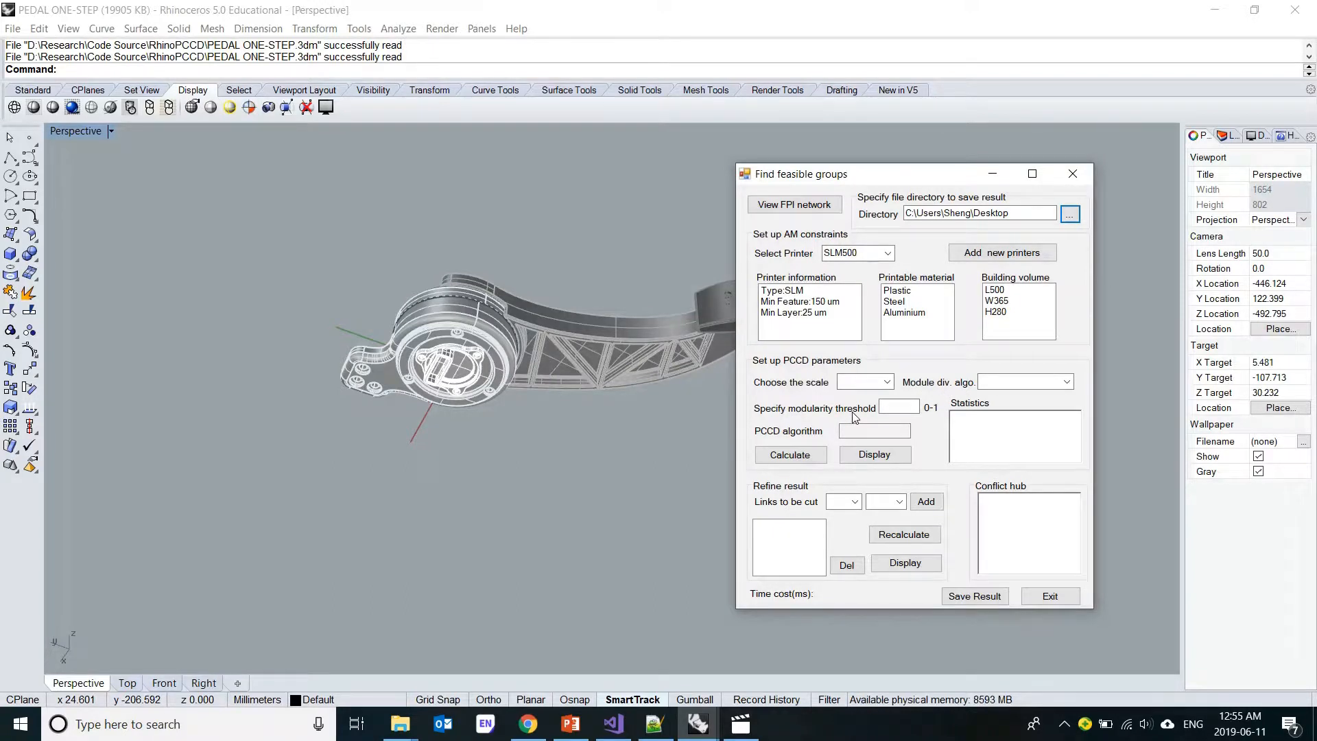
# - Set the PCCD parameters to Module scale, GA-Girven Newman module division and a modularity threshold of 0.3
pyautogui.click(887, 383)
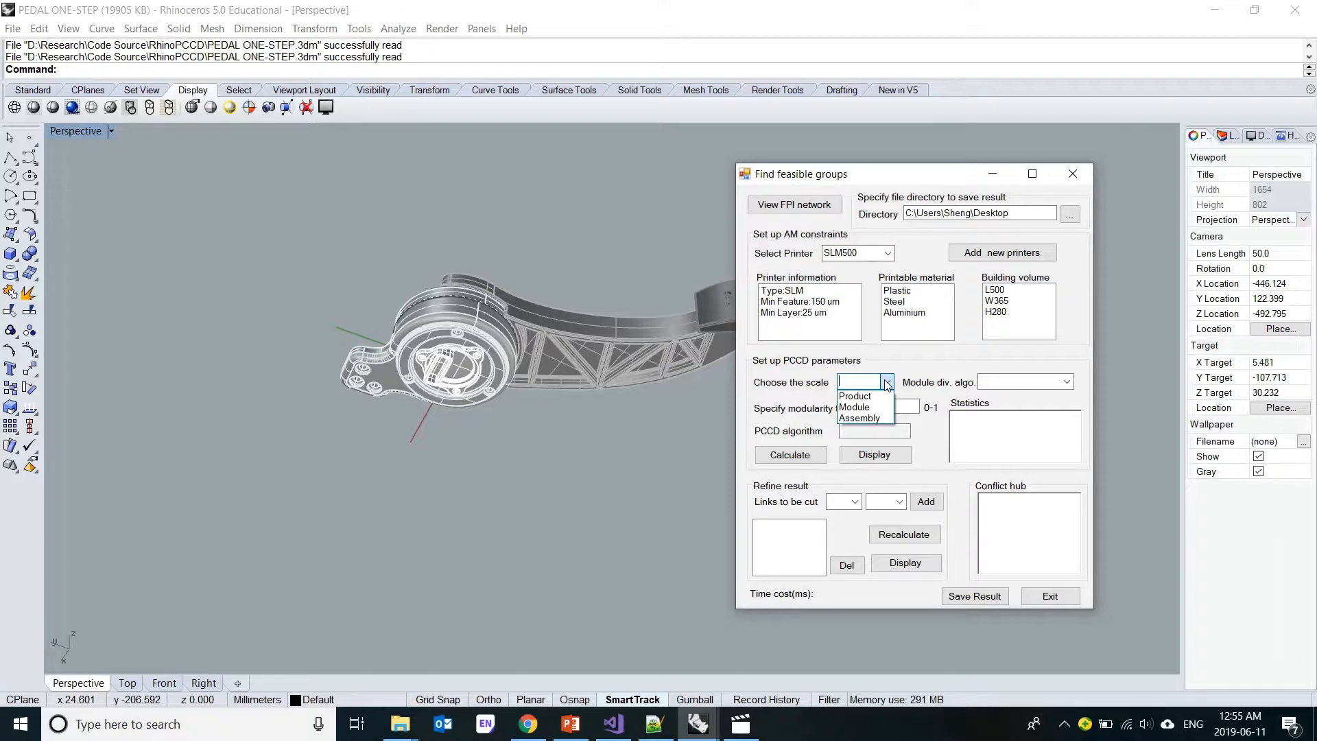
pyautogui.click(880, 408)
pyautogui.click(1067, 381)
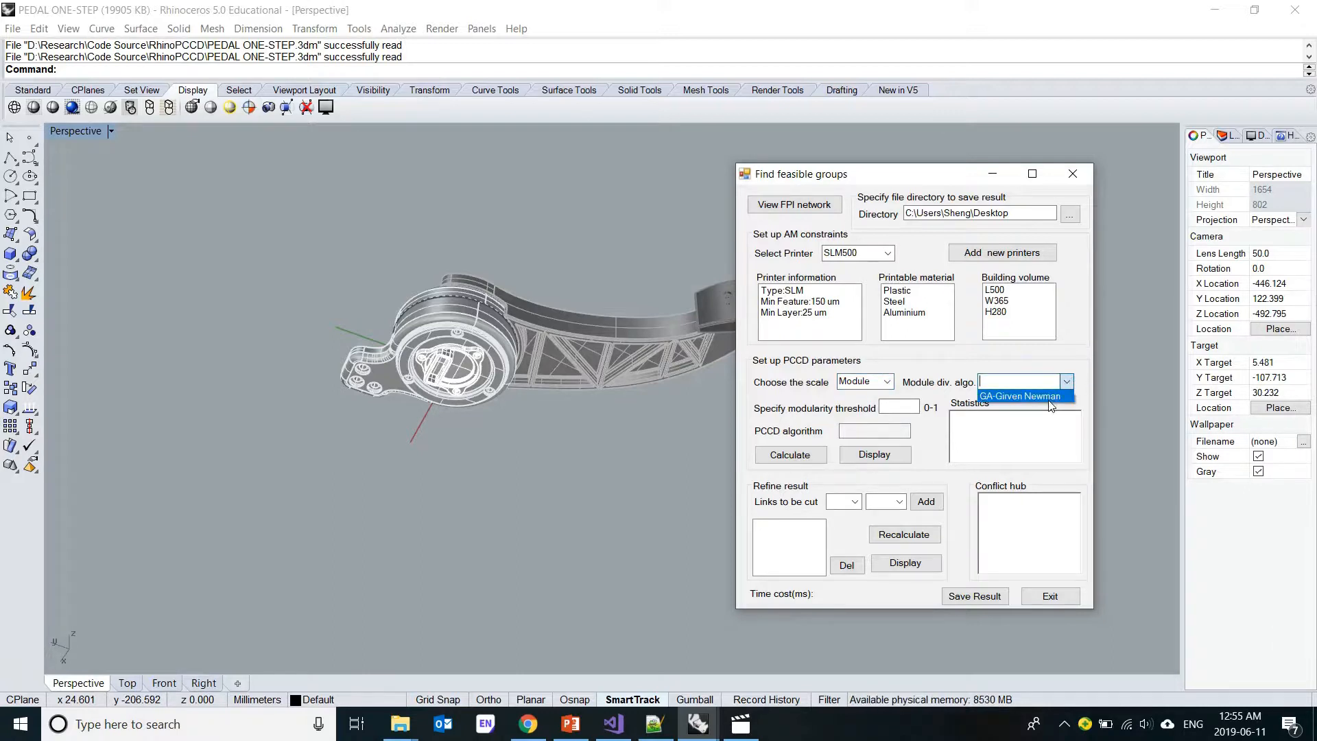
pyautogui.click(1050, 400)
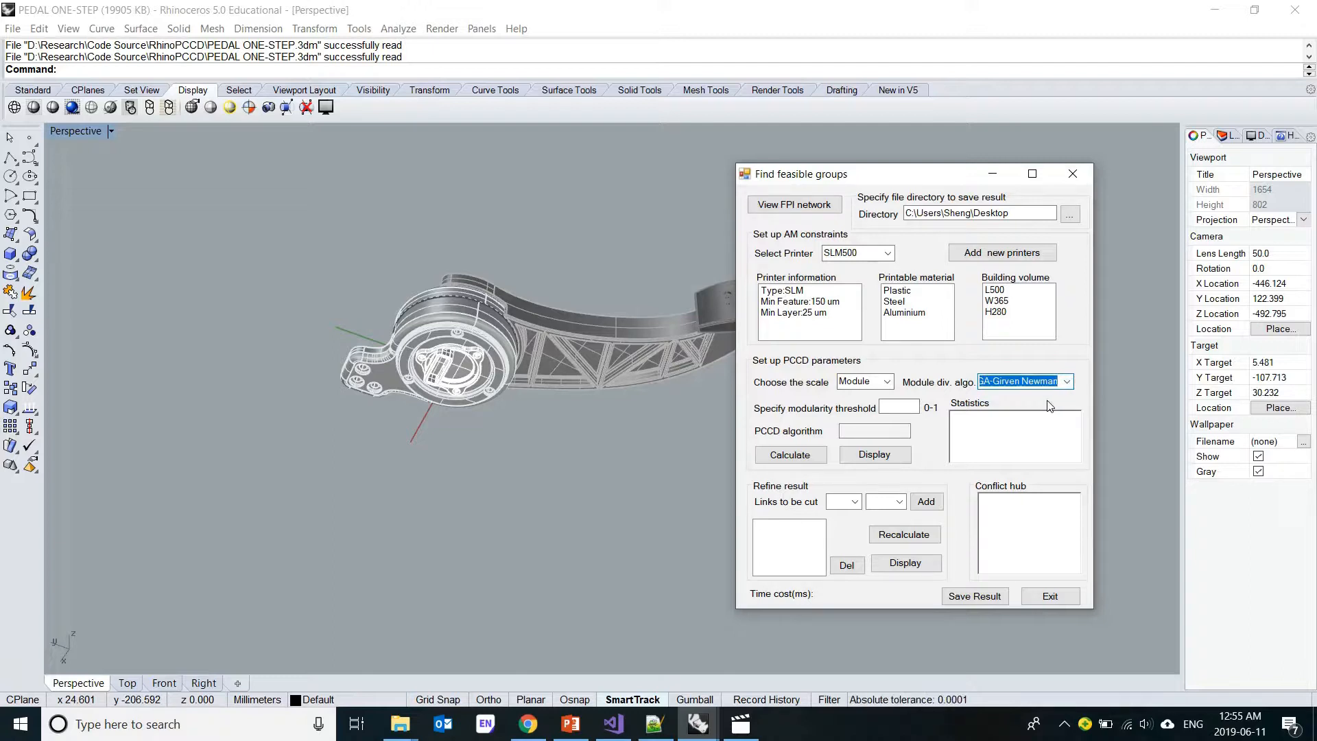
pyautogui.click(906, 410)
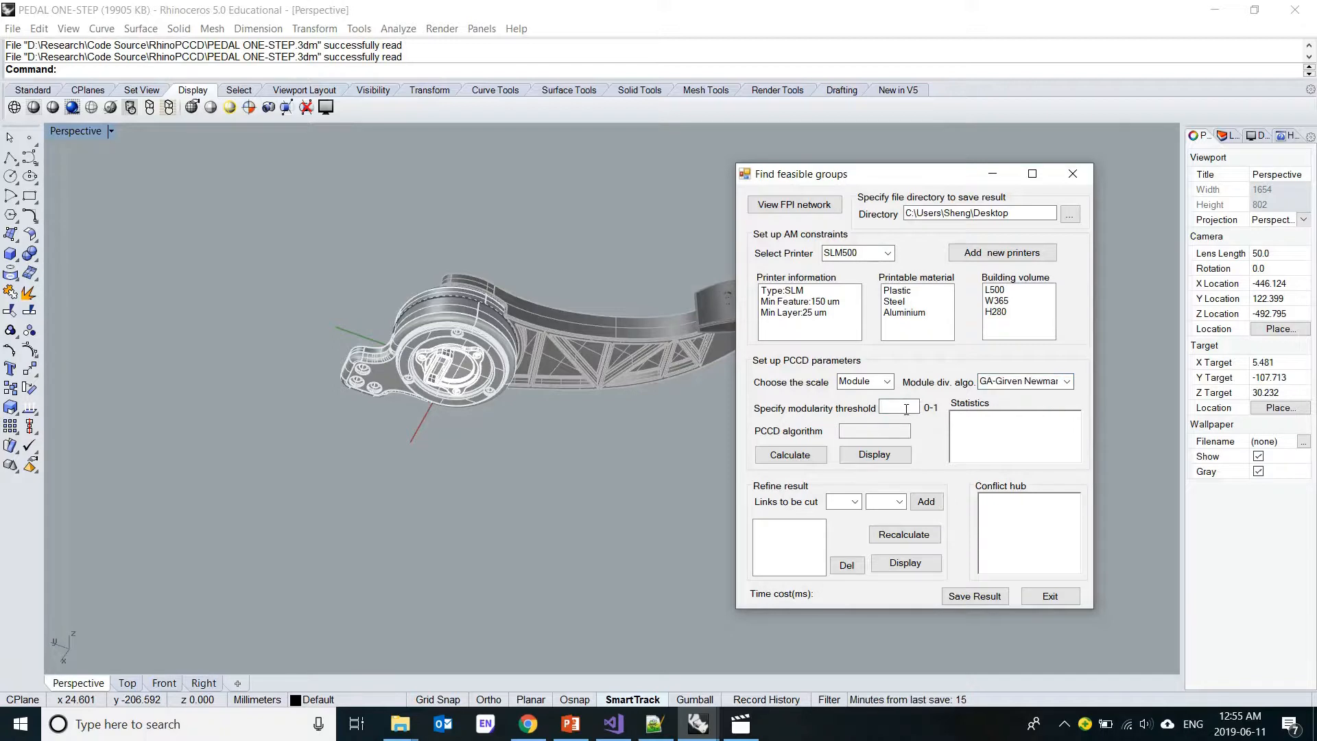
pyautogui.write('0.3')
pyautogui.click(847, 435)
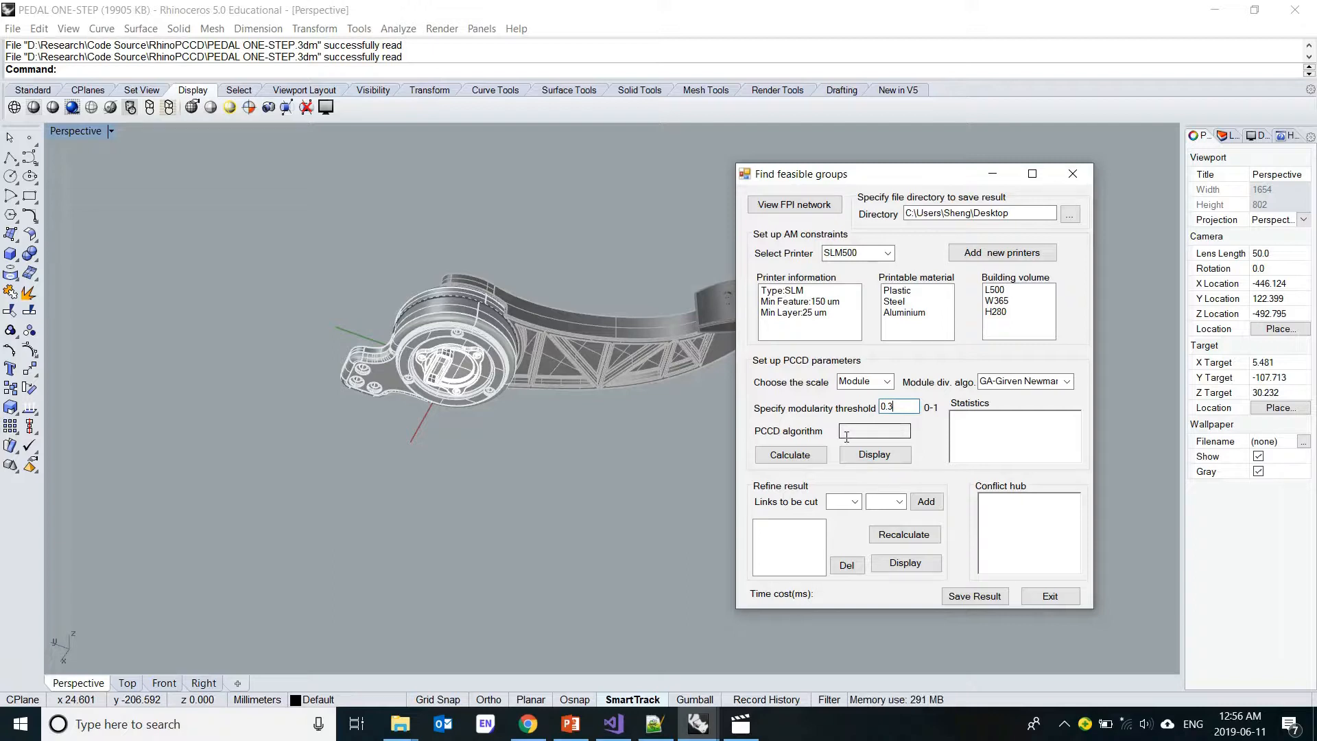
pyautogui.hotkey('shift', 'Tab')
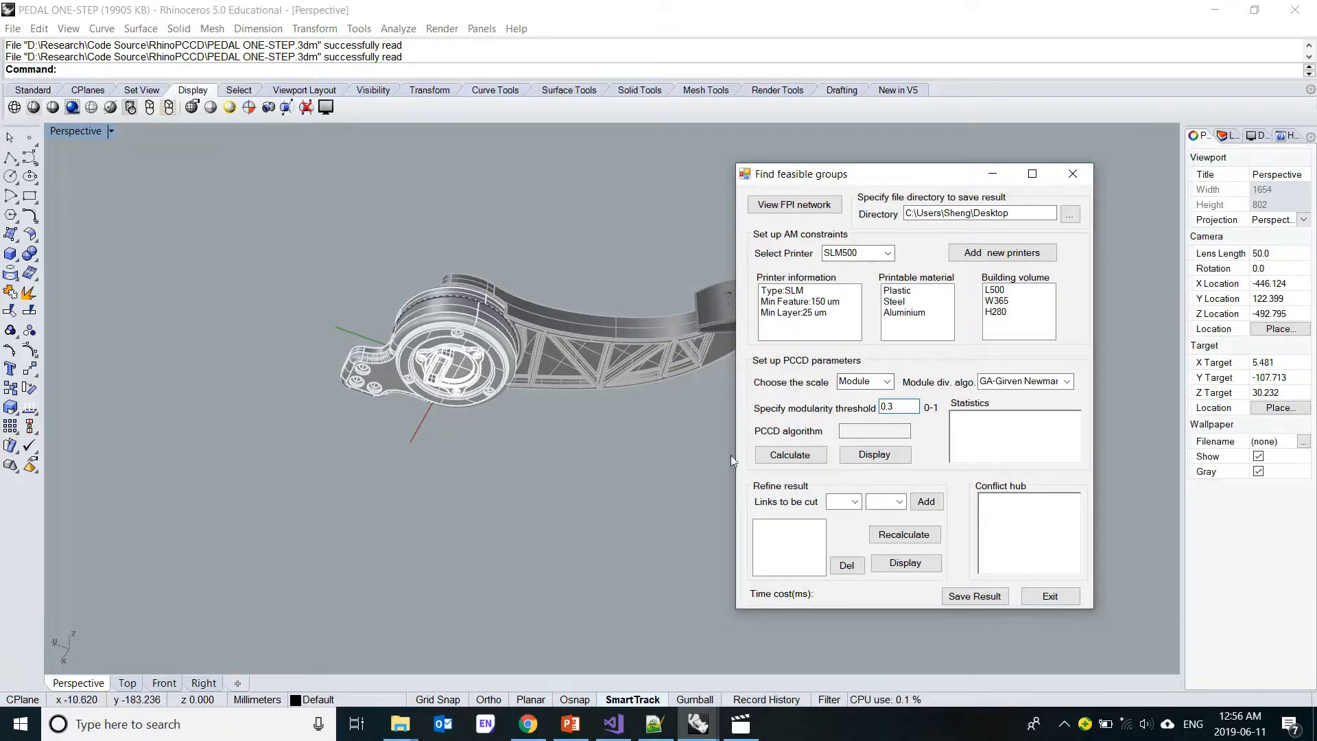
# - Calculate the feasible part groups and display them on the pedal assembly model
pyautogui.click(798, 460)
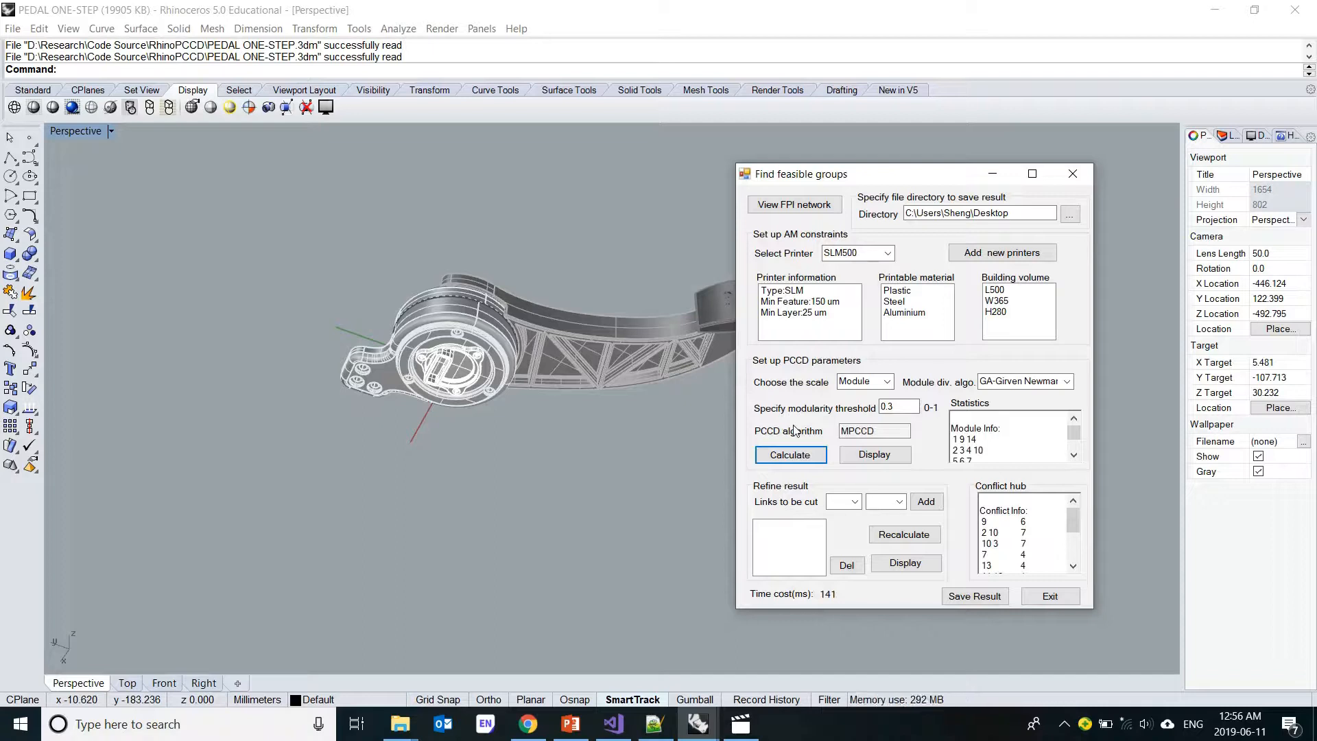
pyautogui.click(898, 456)
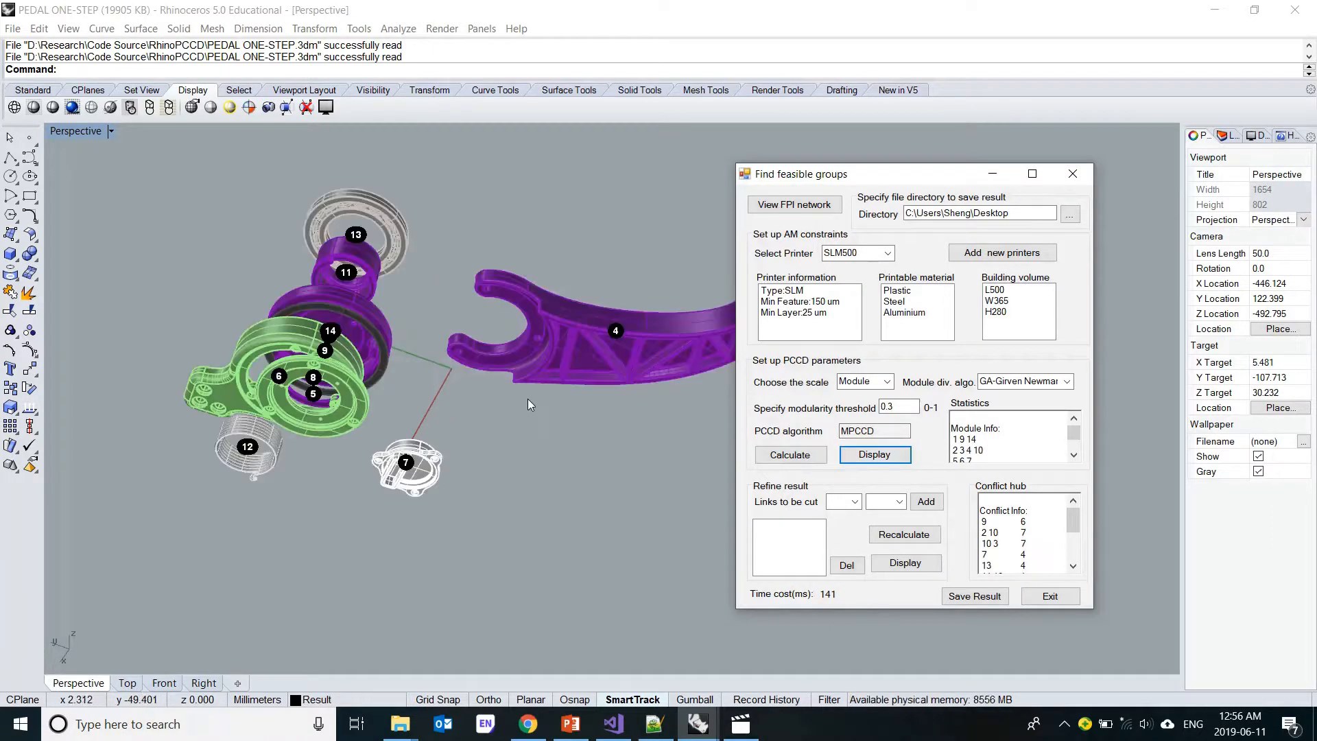
pyautogui.moveTo(516, 405); pyautogui.dragTo(528, 459, button='right')
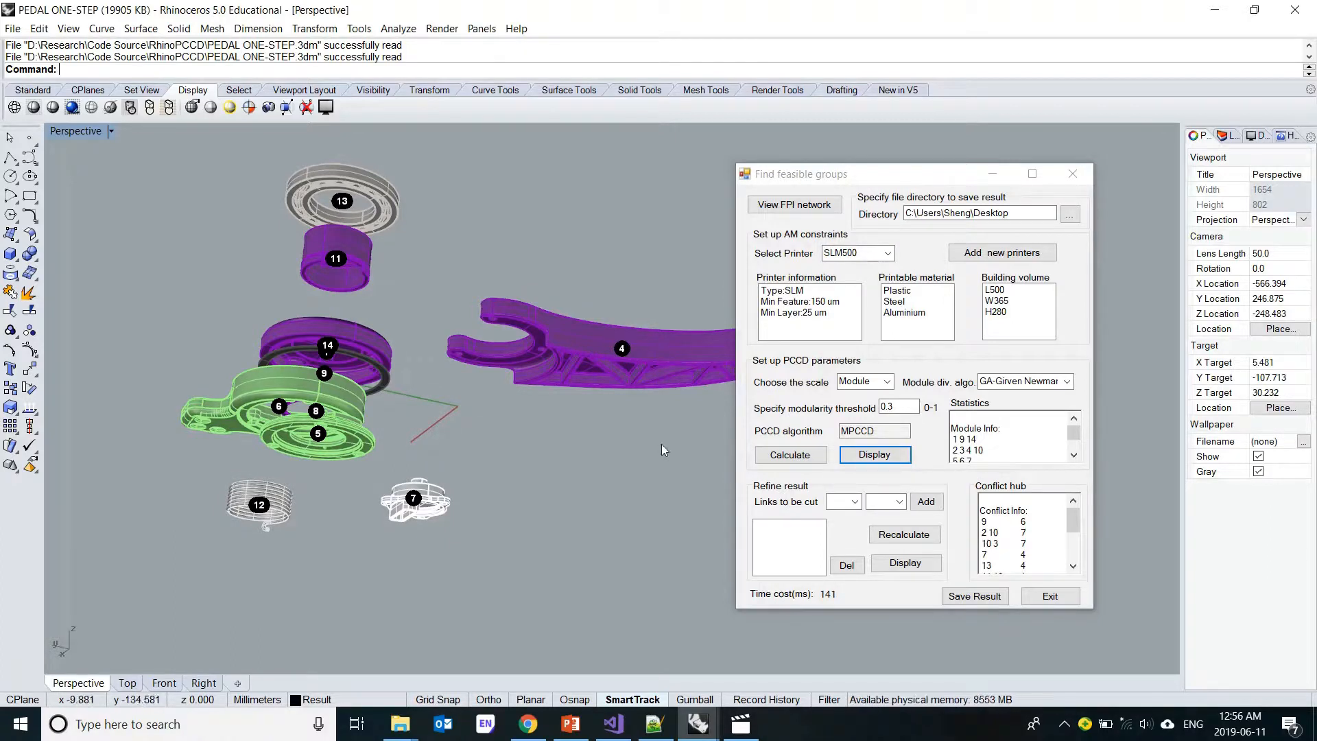
# - Examine the module info and node groups in the calculation statistics
pyautogui.click(1075, 456)
pyautogui.click(1075, 456)
pyautogui.click(1075, 456)
pyautogui.click(1074, 456)
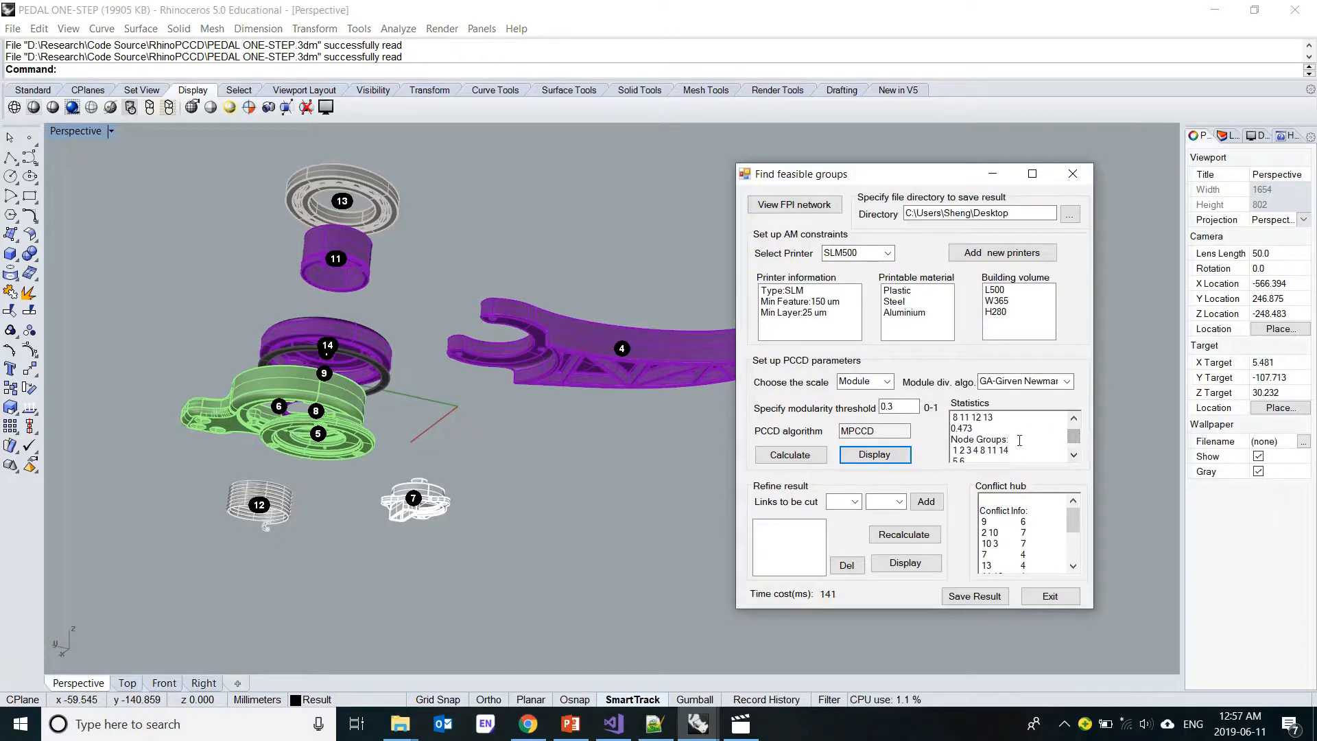
# - Add the link between components 8 and 11 to the links to be cut for refining the result
pyautogui.moveTo(1074, 437); pyautogui.dragTo(1076, 437)
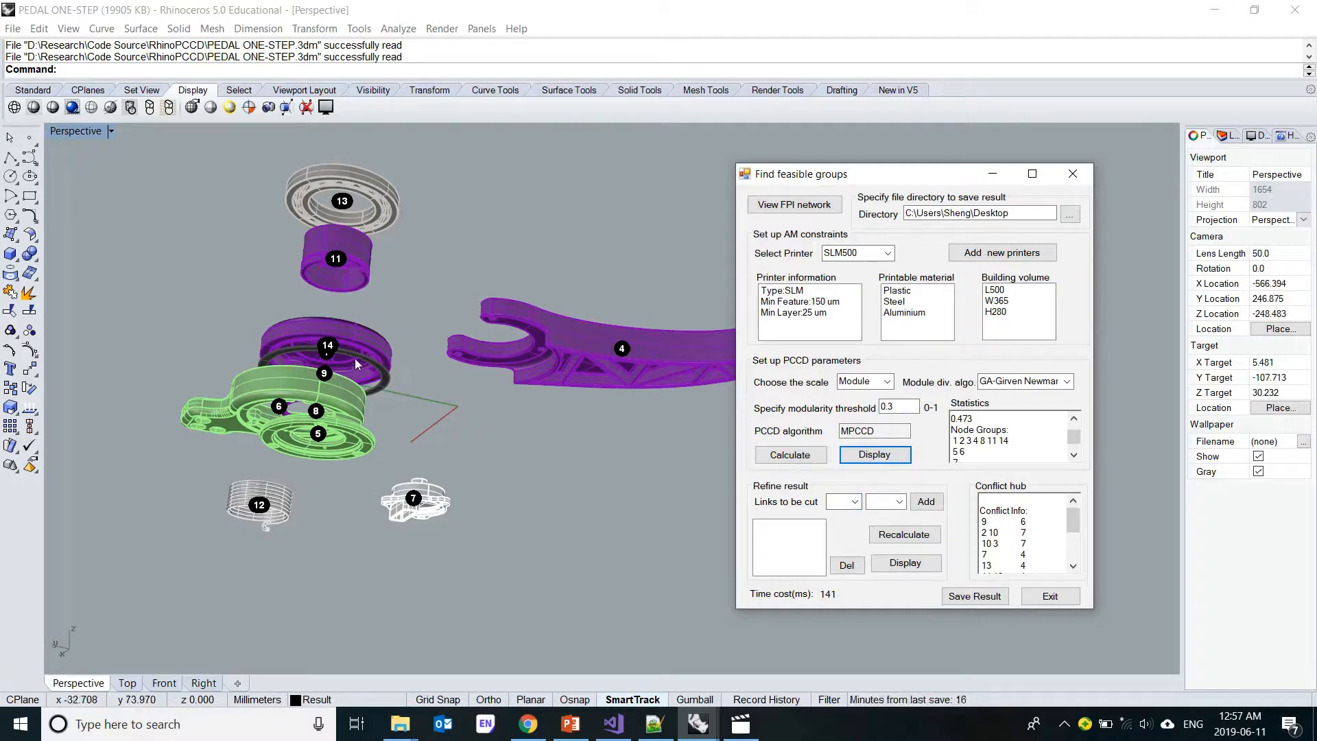
pyautogui.click(855, 502)
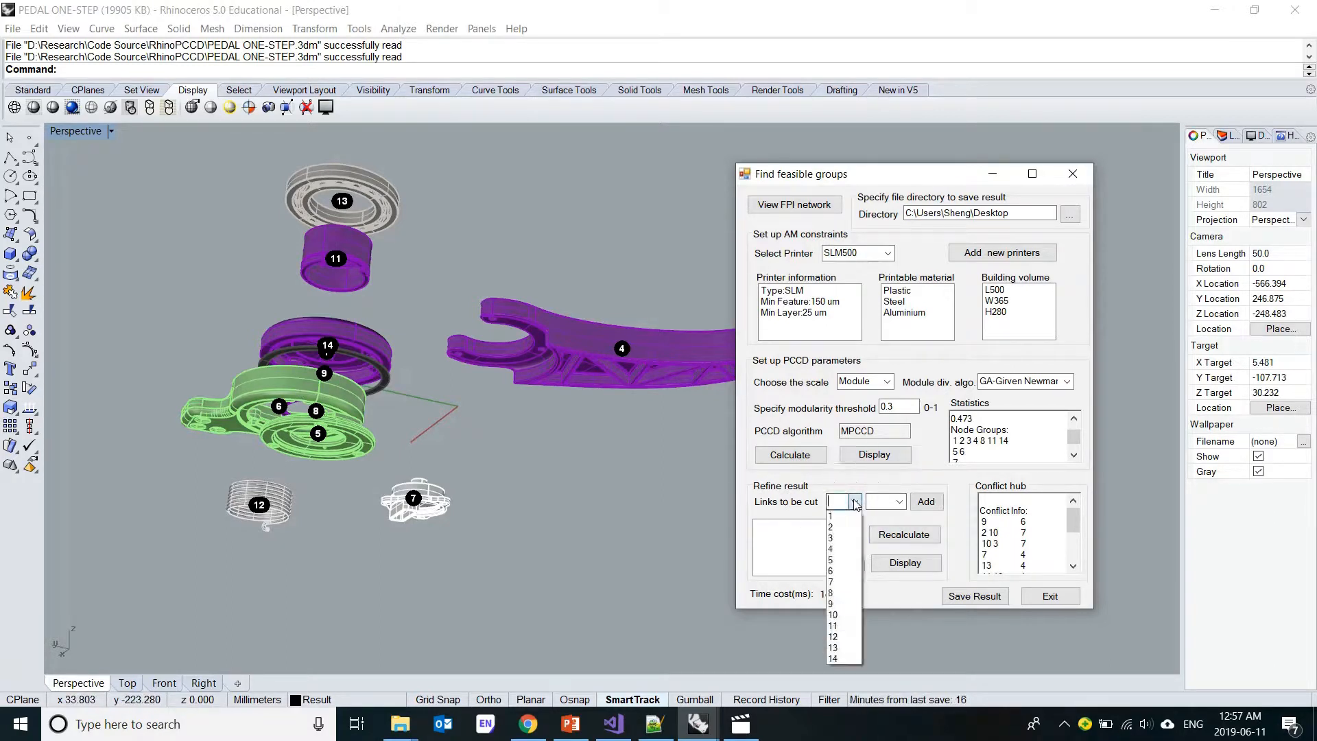
pyautogui.click(851, 593)
pyautogui.click(900, 503)
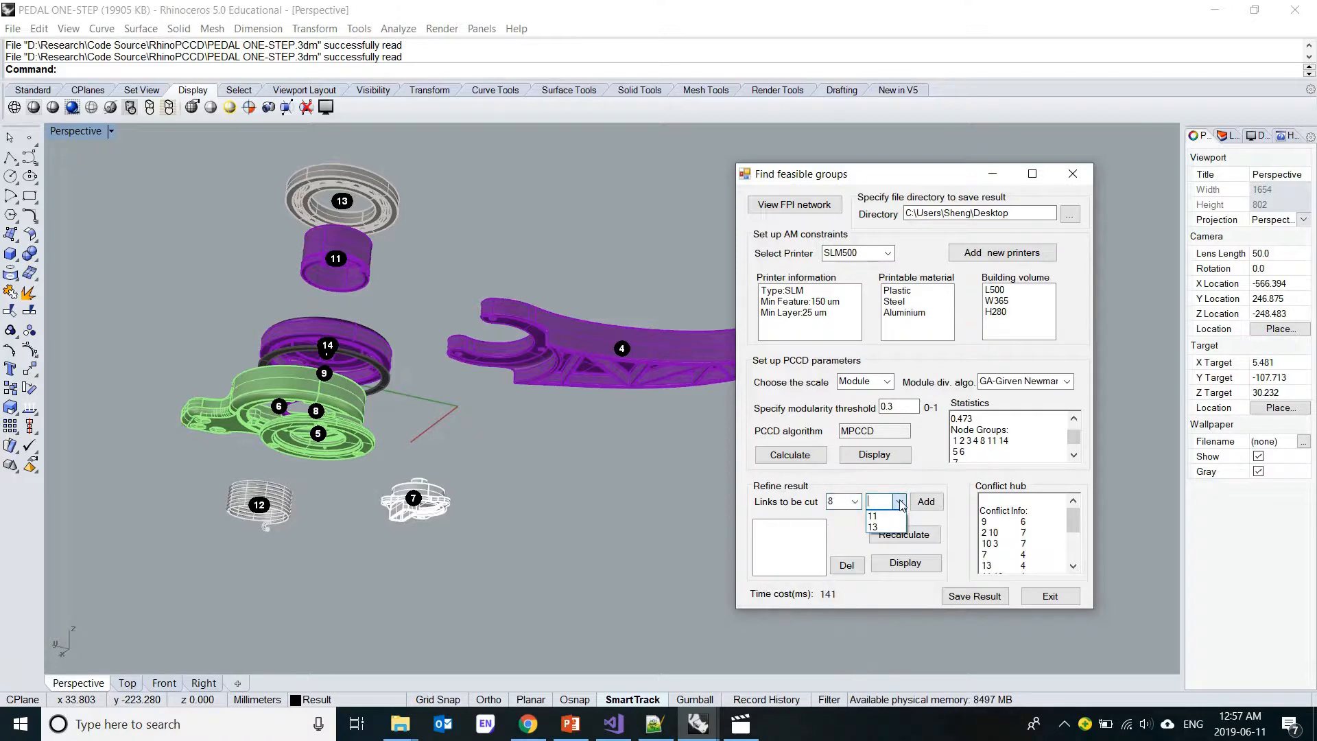
pyautogui.click(876, 516)
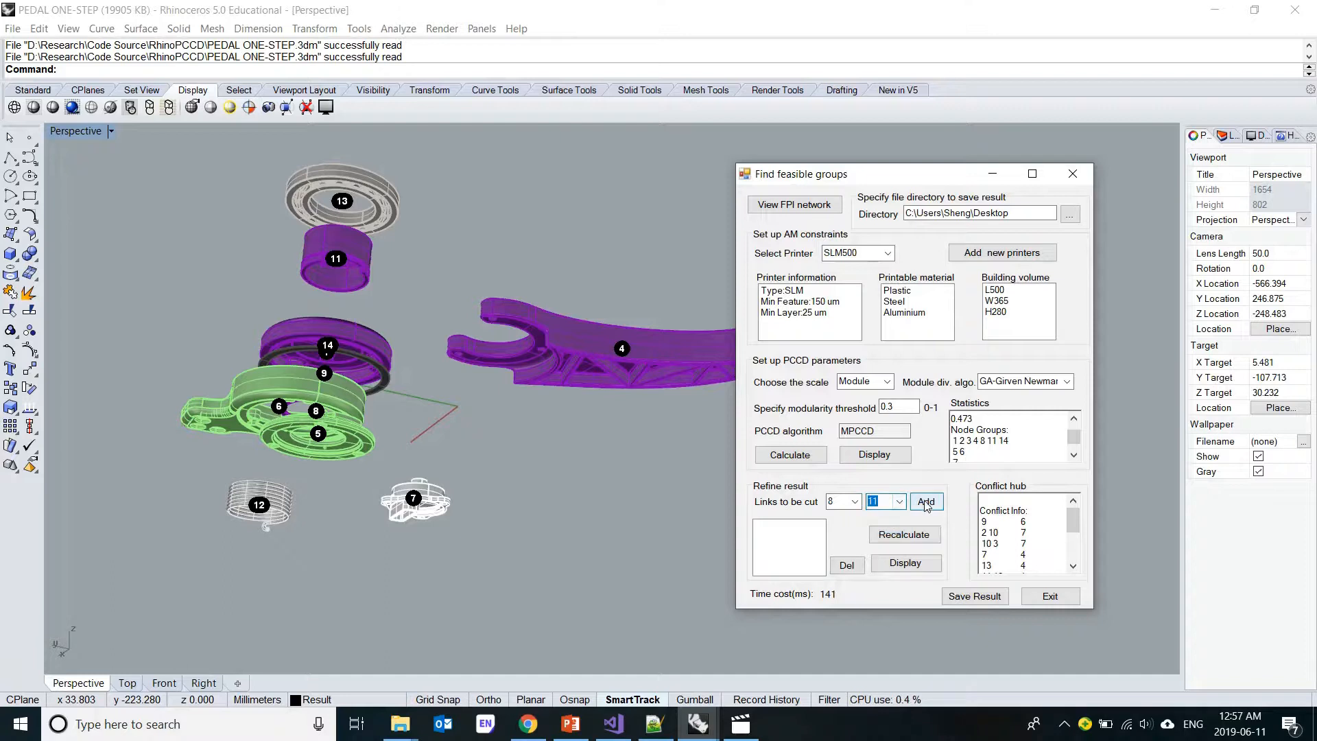
pyautogui.click(926, 503)
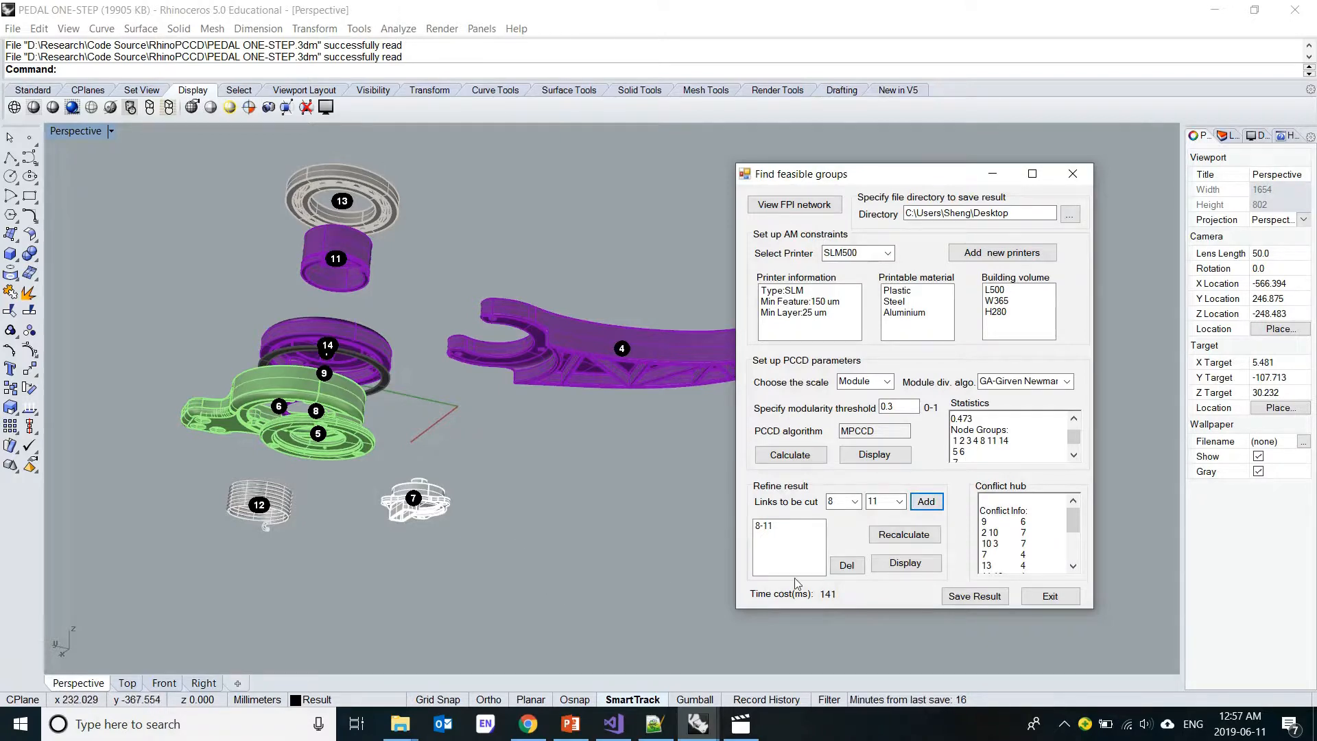
# - Recalculate the part groups with the cut link and display them, deleting the old Module info layer with its objects
pyautogui.click(900, 536)
pyautogui.click(903, 568)
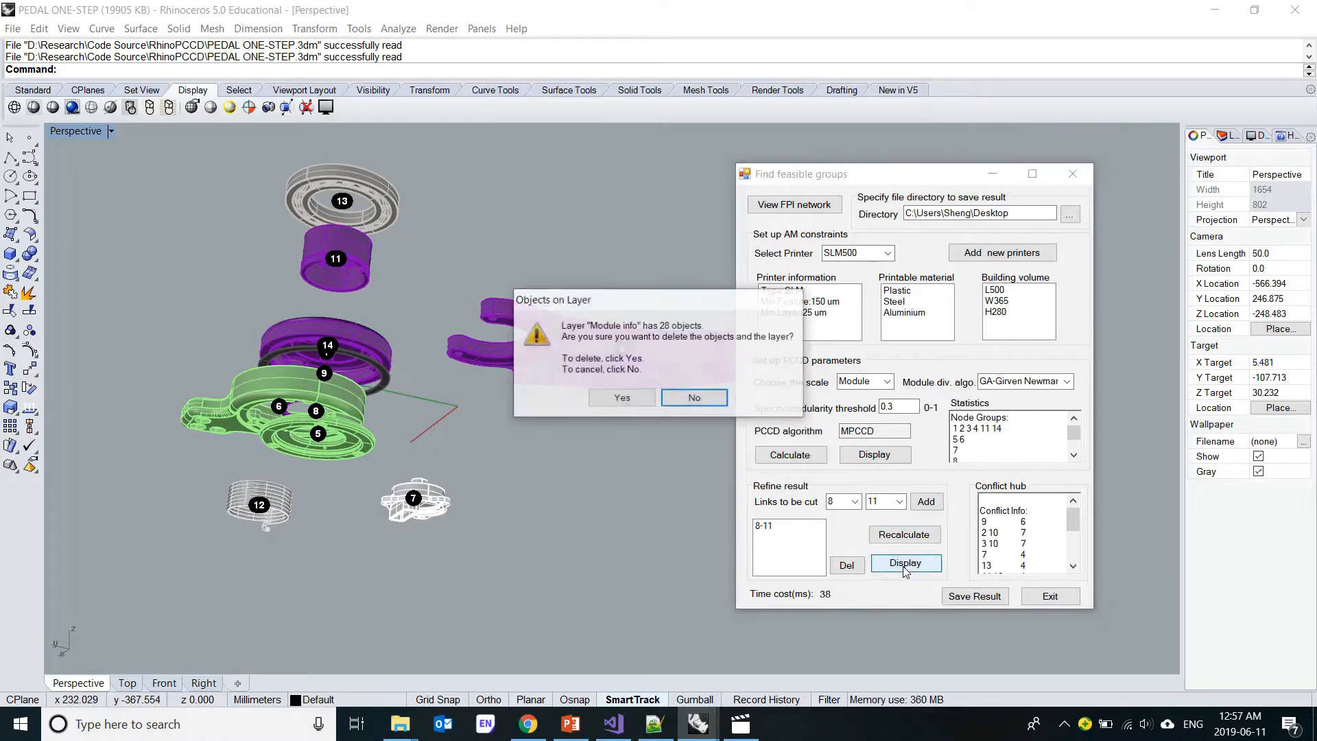
pyautogui.click(627, 398)
pyautogui.click(627, 397)
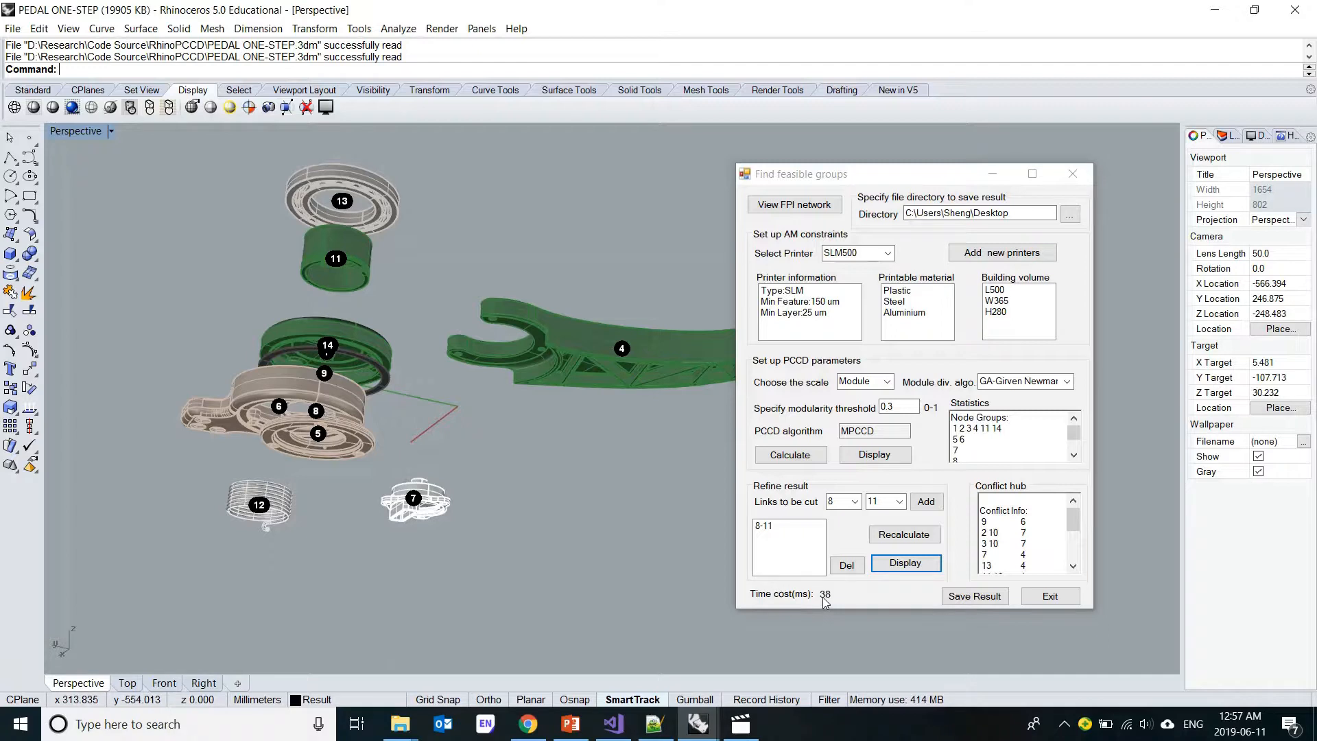
# - Save the refined screening result and close the feasible groups dialog
pyautogui.click(994, 597)
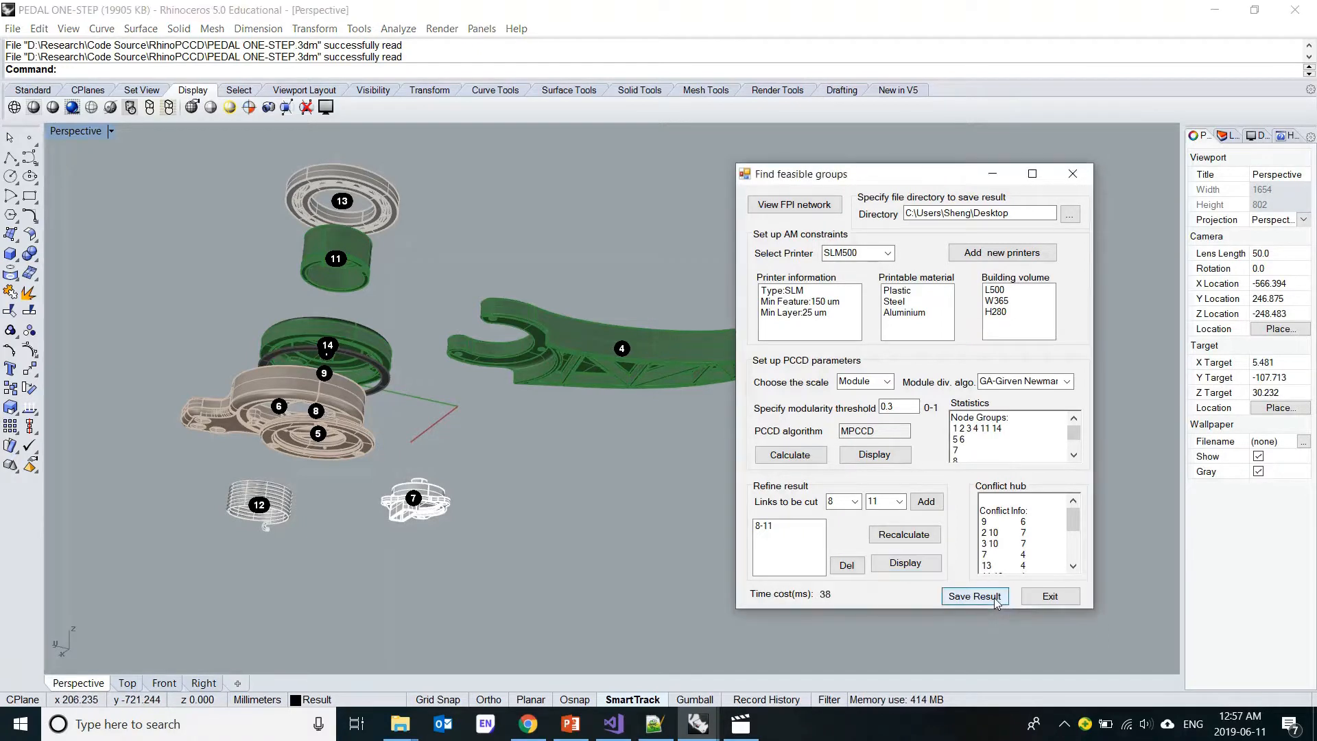
pyautogui.click(978, 427)
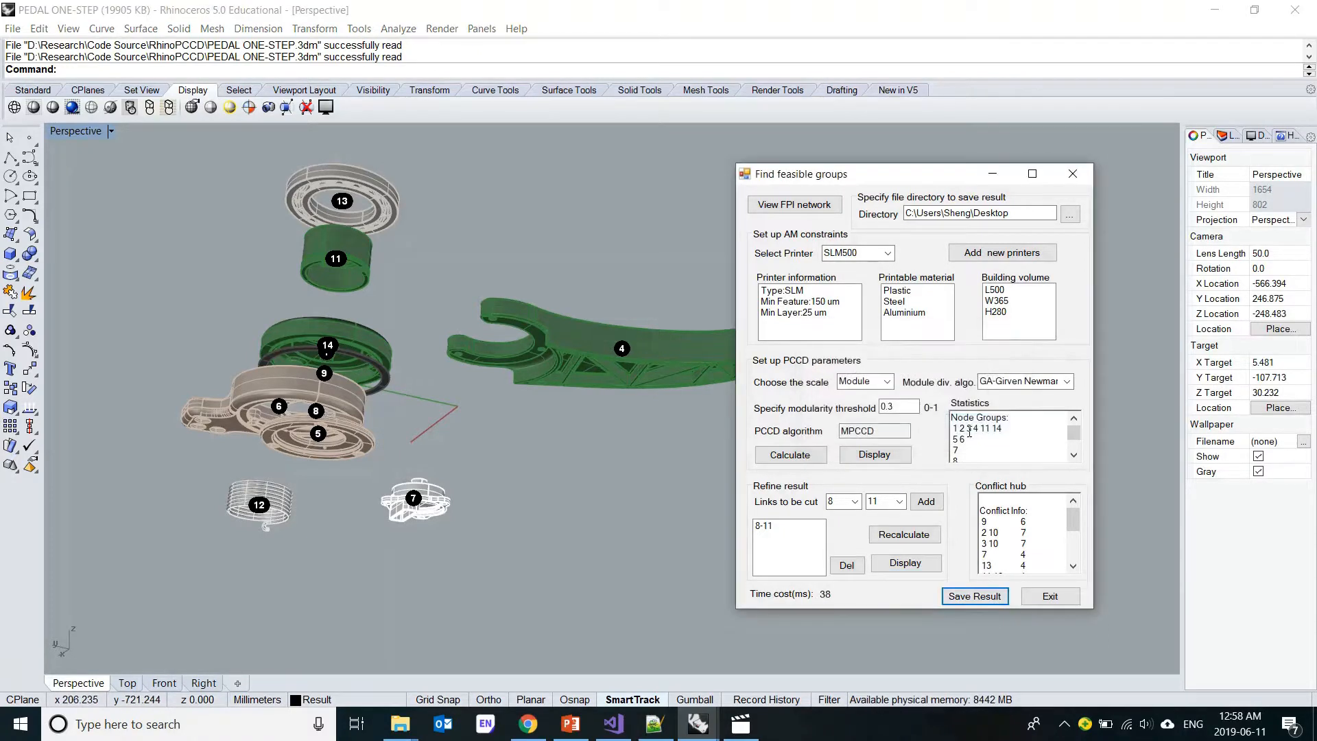
pyautogui.click(1064, 596)
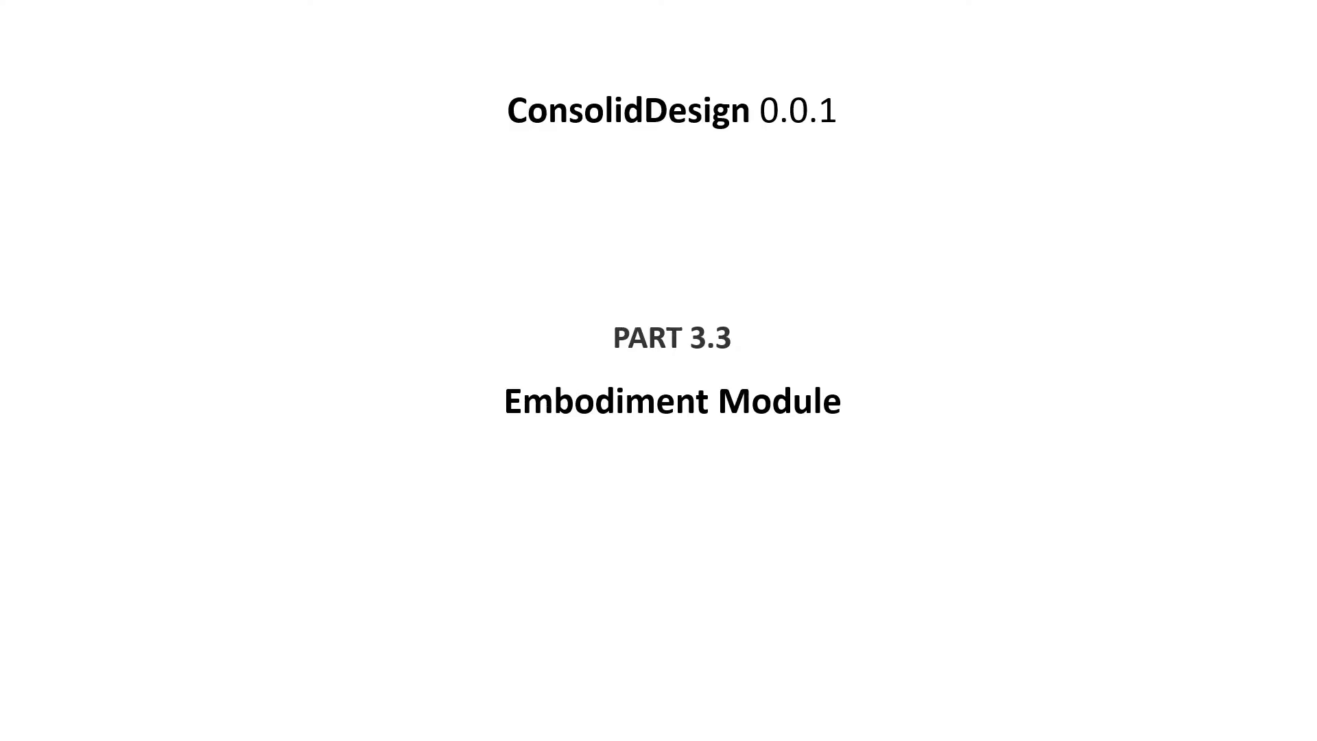
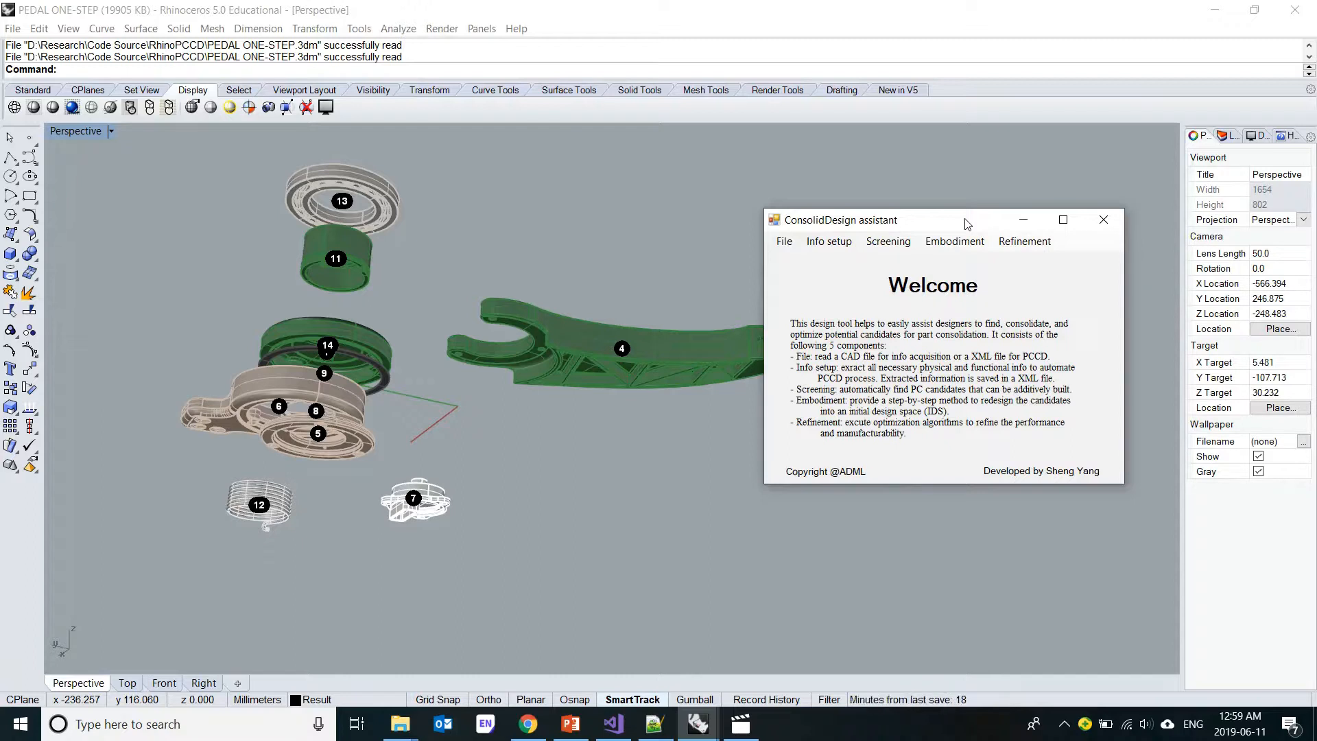
# - Start the embodiment redesign and confirm G1 (1 2 3 4 11 14) as the part group to proceed with
pyautogui.click(953, 247)
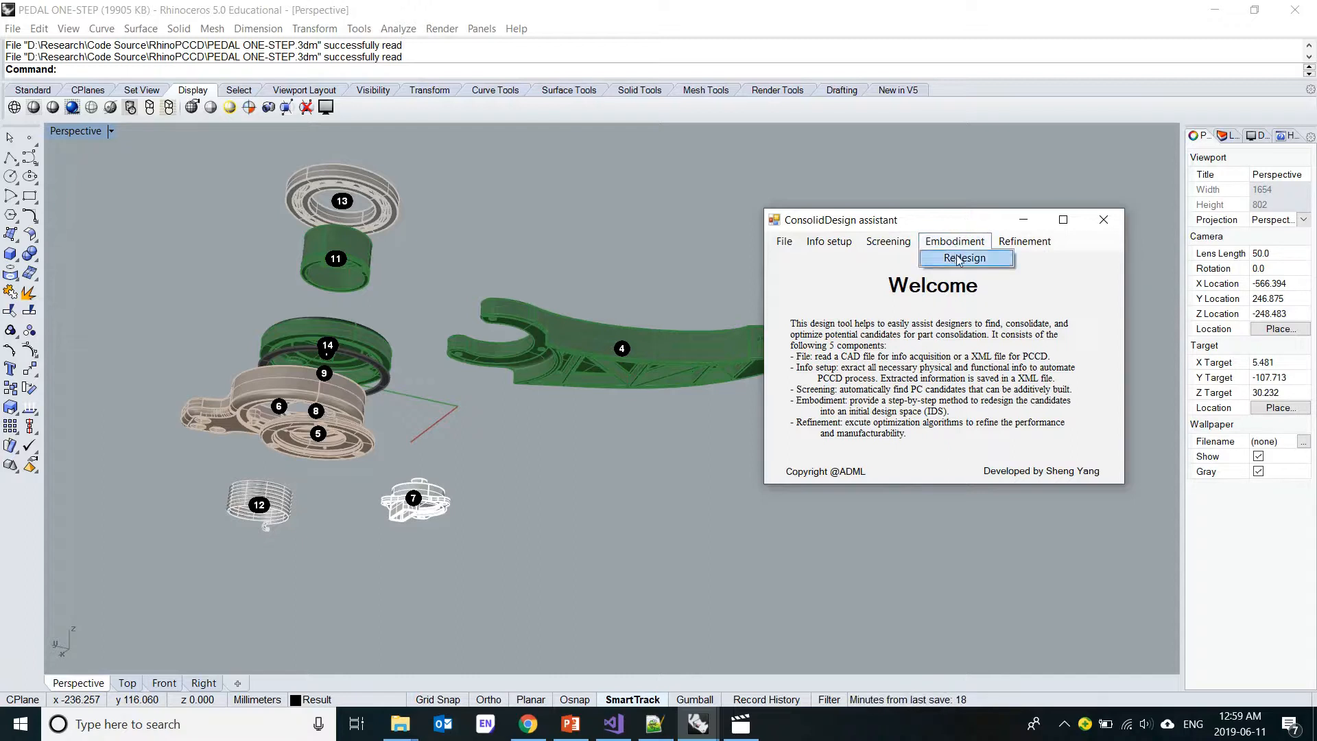
pyautogui.click(957, 257)
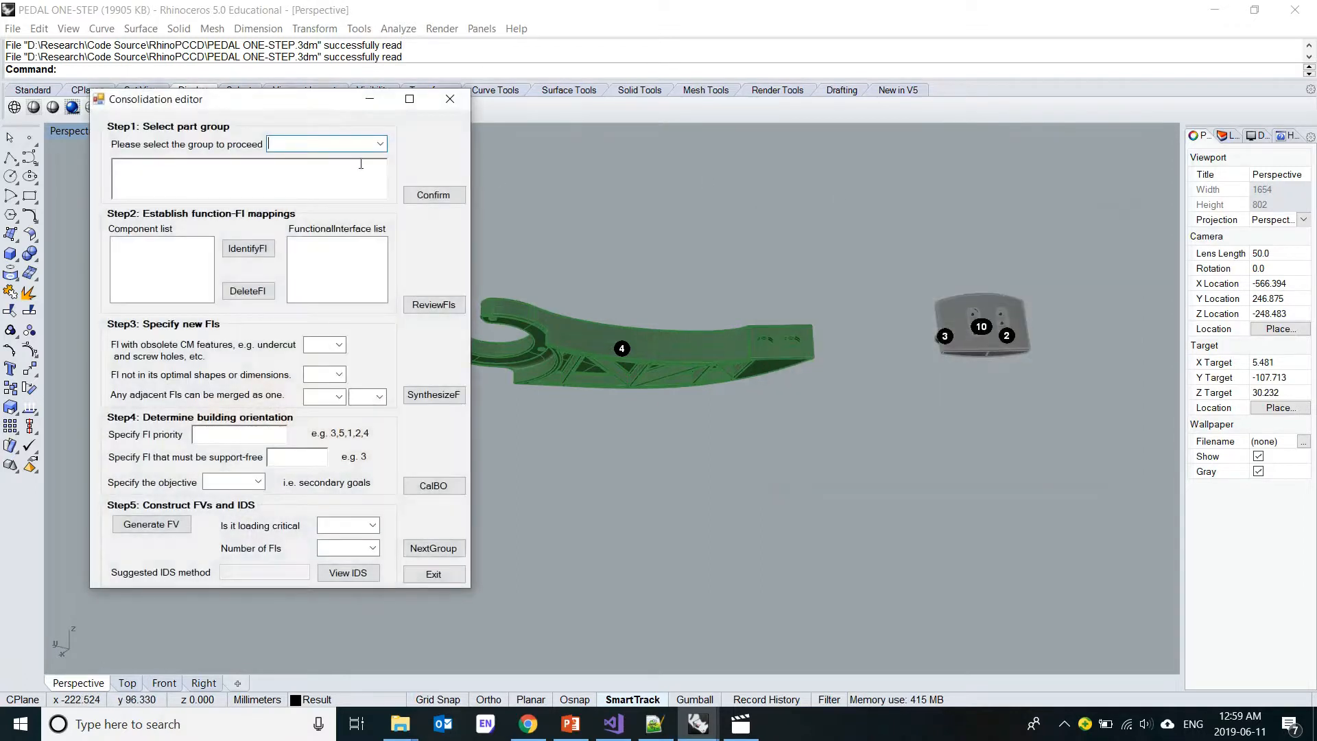
pyautogui.moveTo(291, 102); pyautogui.dragTo(937, 157)
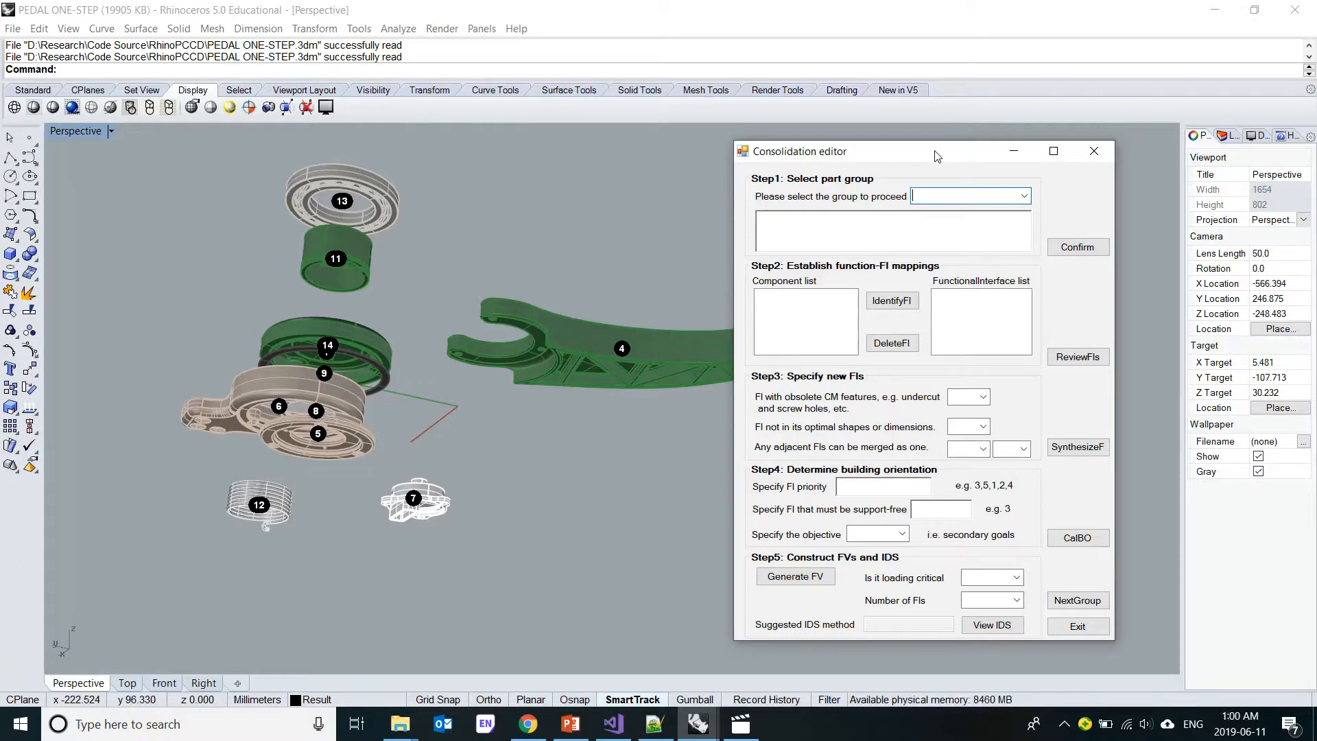
pyautogui.click(1024, 196)
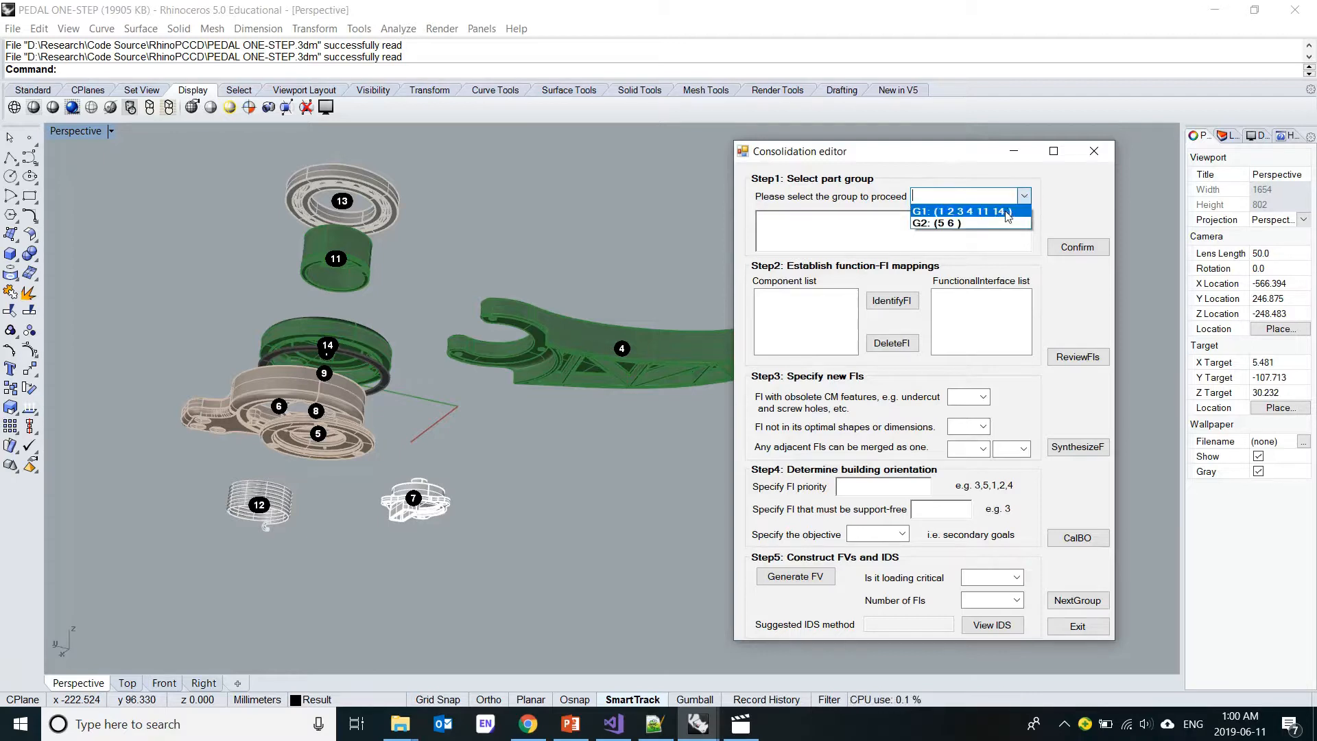
pyautogui.click(974, 211)
pyautogui.click(1079, 247)
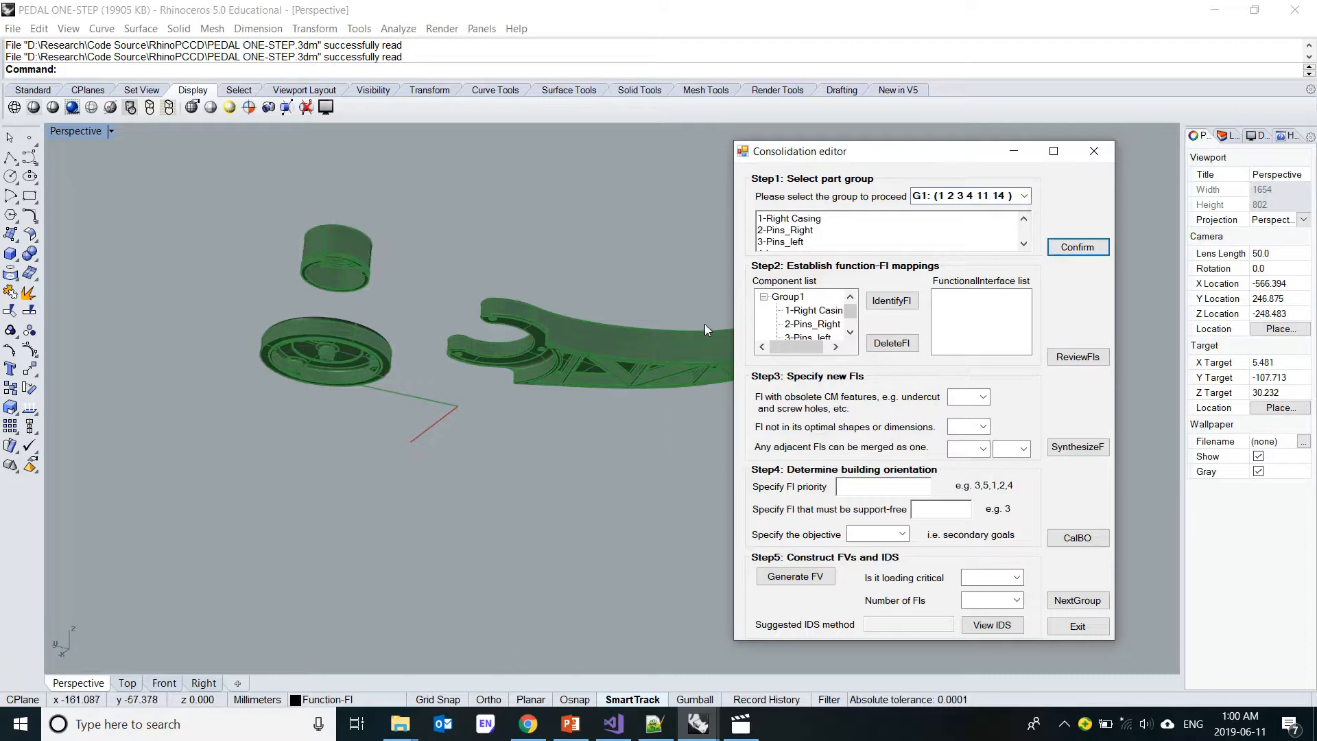
# - Identify a functional interface on the 1-Right Casing component, named FI001, with its geometry selected and type Part-Part
pyautogui.moveTo(579, 271)
pyautogui.mouseDown(button='right')
pyautogui.moveTo(589, 326)
pyautogui.moveTo(598, 251)
pyautogui.moveTo(585, 258)
pyautogui.mouseUp(button='right')
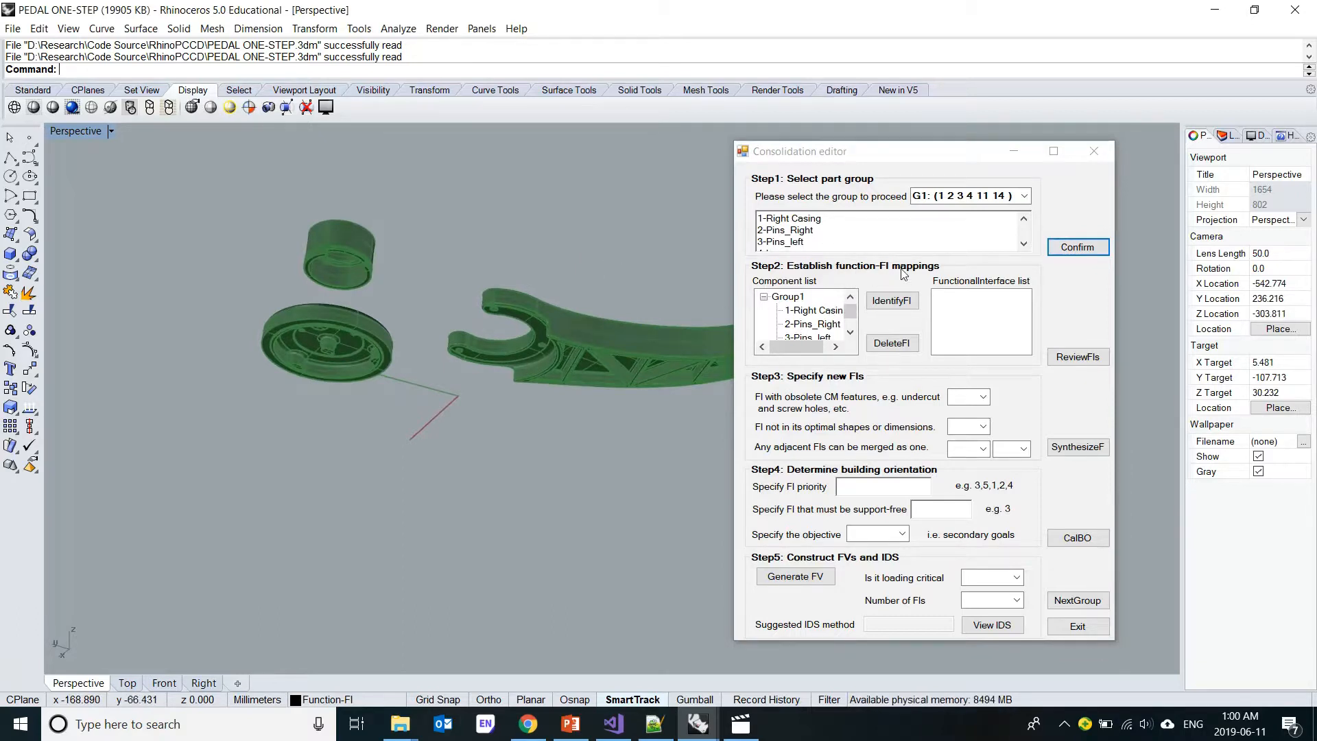
pyautogui.click(813, 311)
pyautogui.click(893, 302)
pyautogui.click(255, 213)
pyautogui.write('FI001')
pyautogui.click(344, 244)
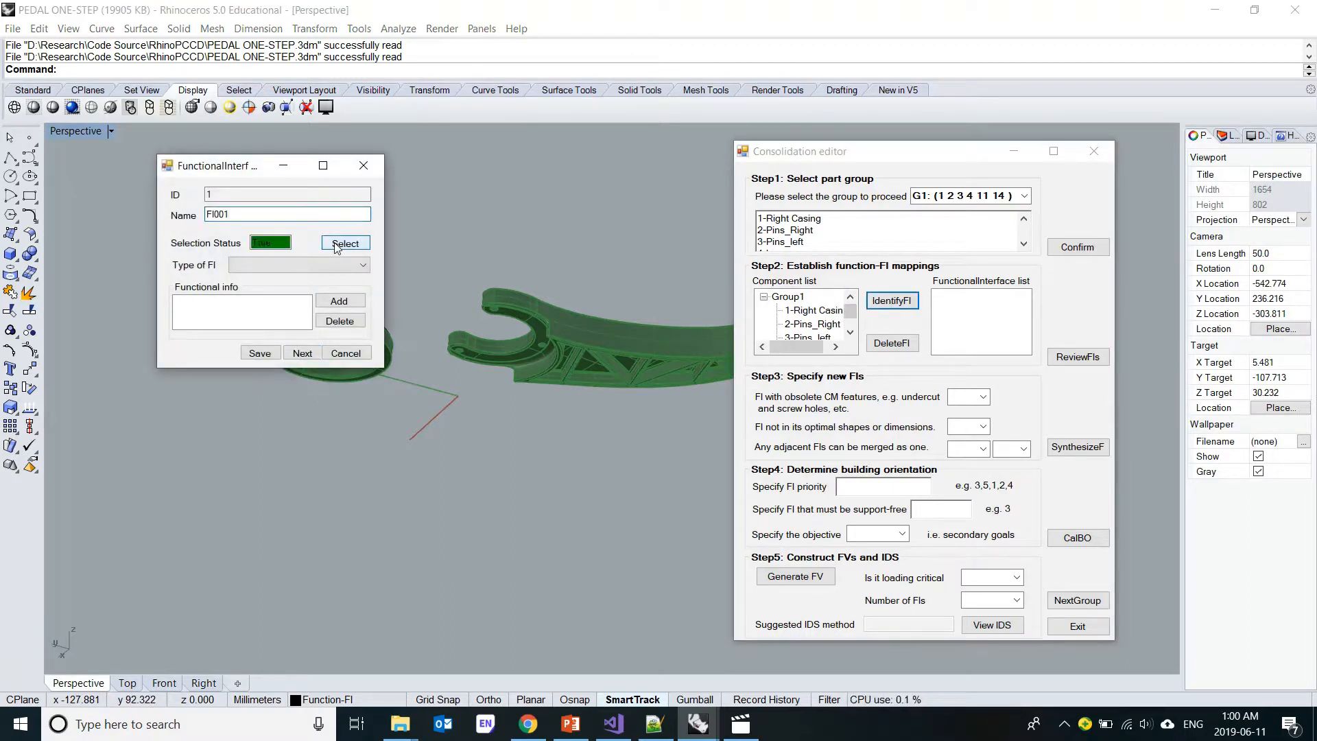
pyautogui.moveTo(244, 165); pyautogui.dragTo(586, 192)
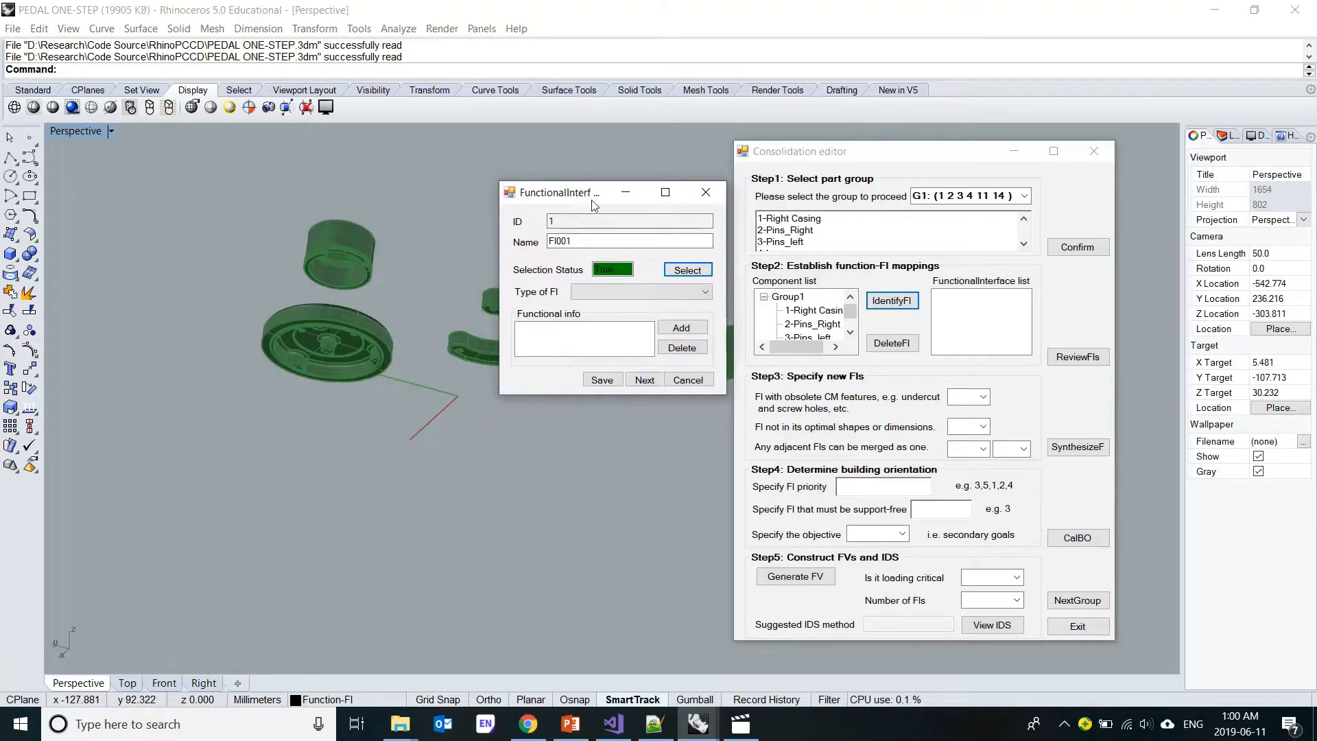
pyautogui.click(703, 293)
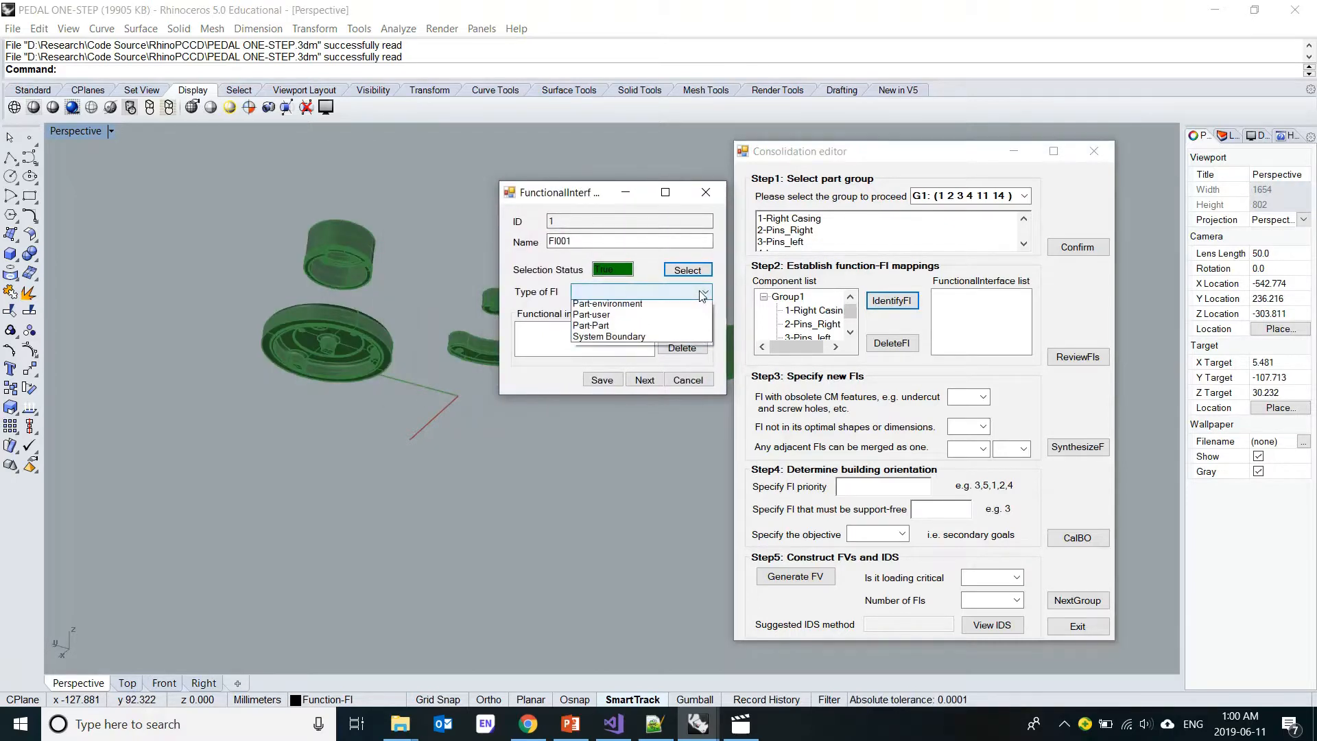
pyautogui.click(662, 333)
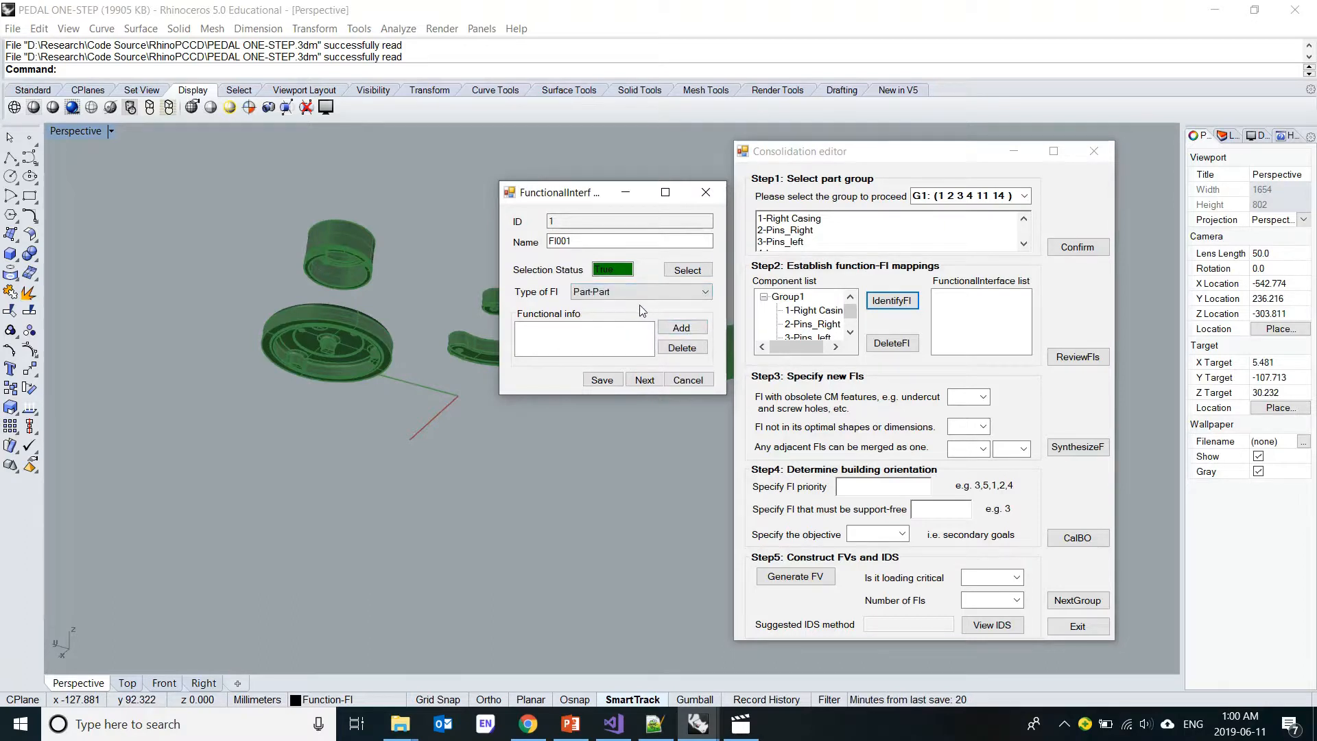
# - Add a function described as "Couple solid" to the functional info of FI001
pyautogui.click(681, 328)
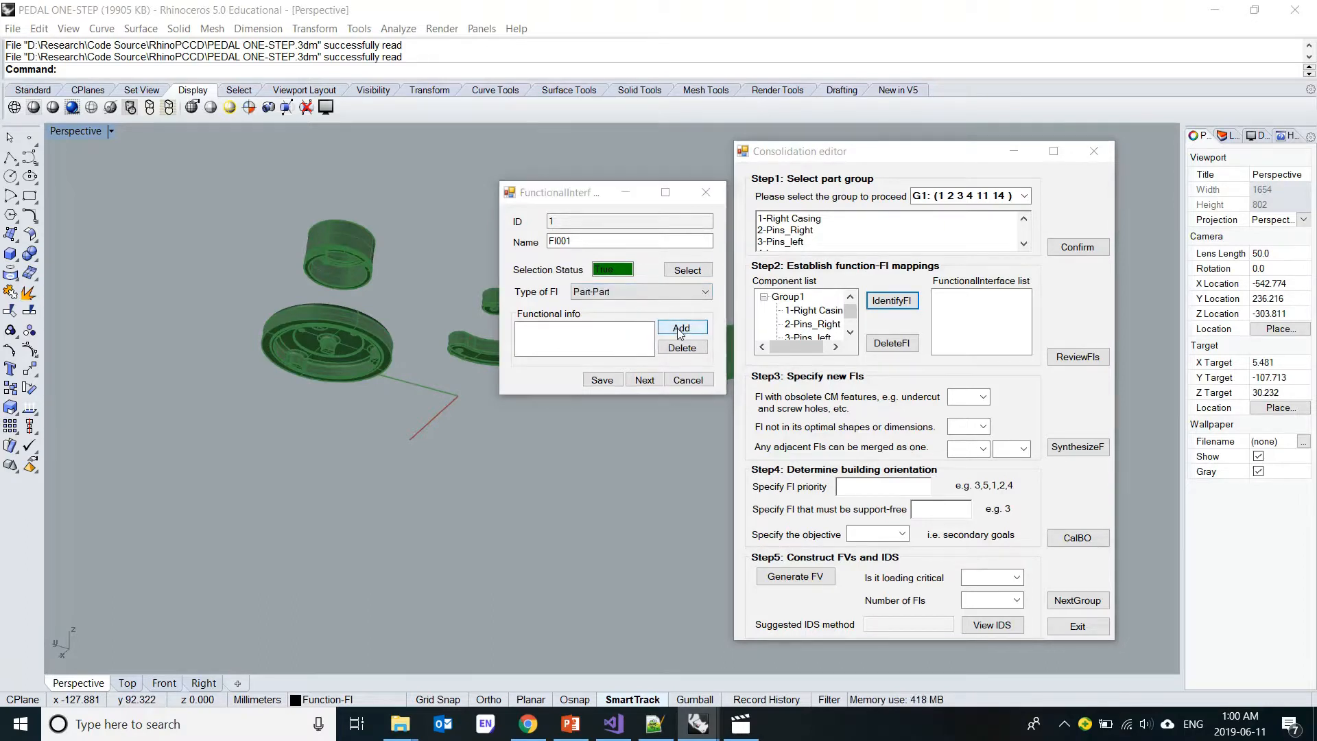
pyautogui.moveTo(127, 31); pyautogui.dragTo(291, 345)
pyautogui.click(320, 389)
pyautogui.write('Coup')
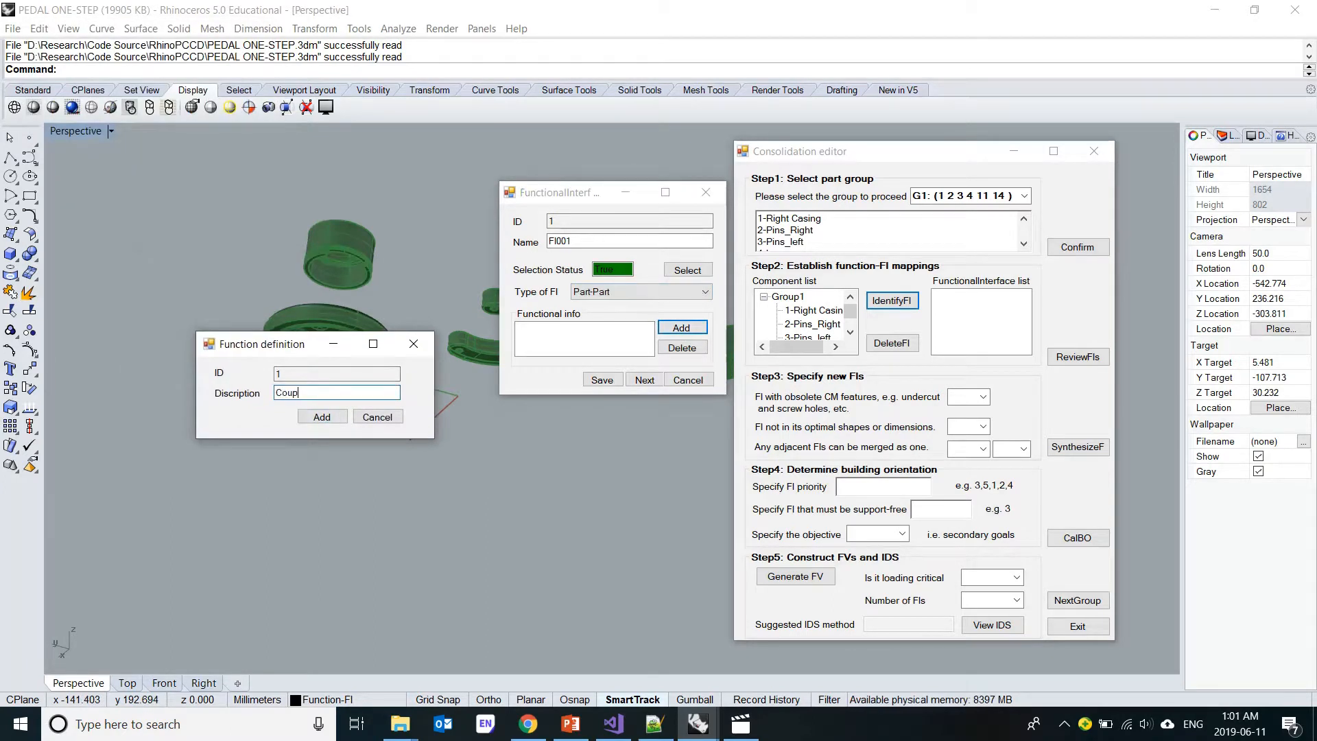
pyautogui.write('le solid')
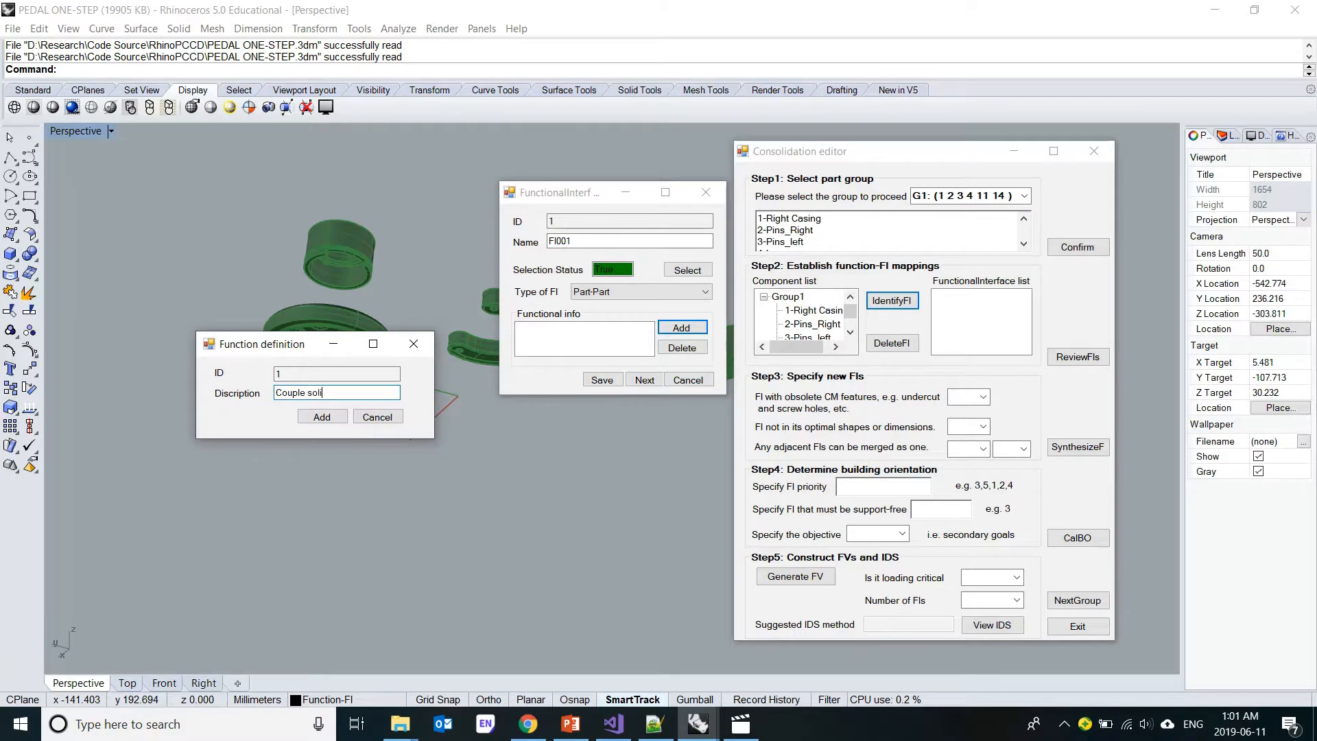
pyautogui.click(323, 418)
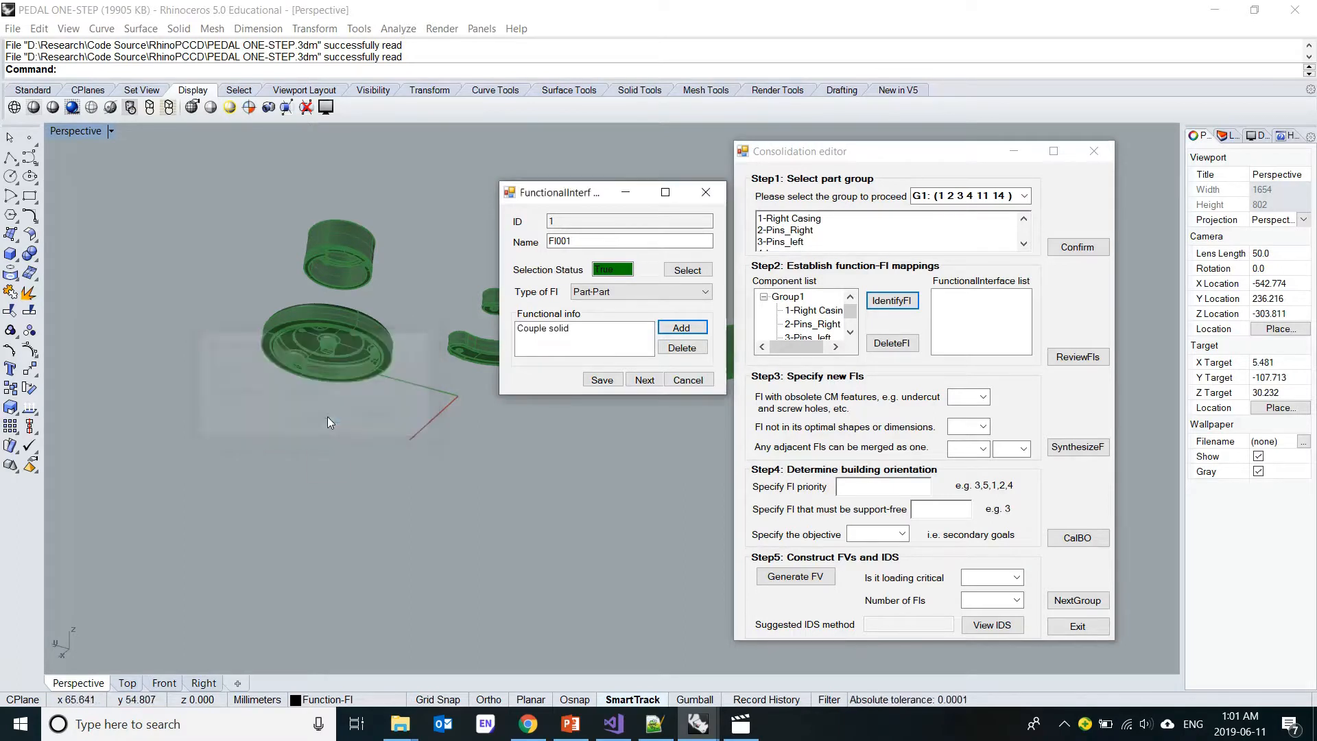
# - Define the next functional interface as FI002 with its geometry selected and type Part-environment
pyautogui.click(645, 382)
pyautogui.click(612, 241)
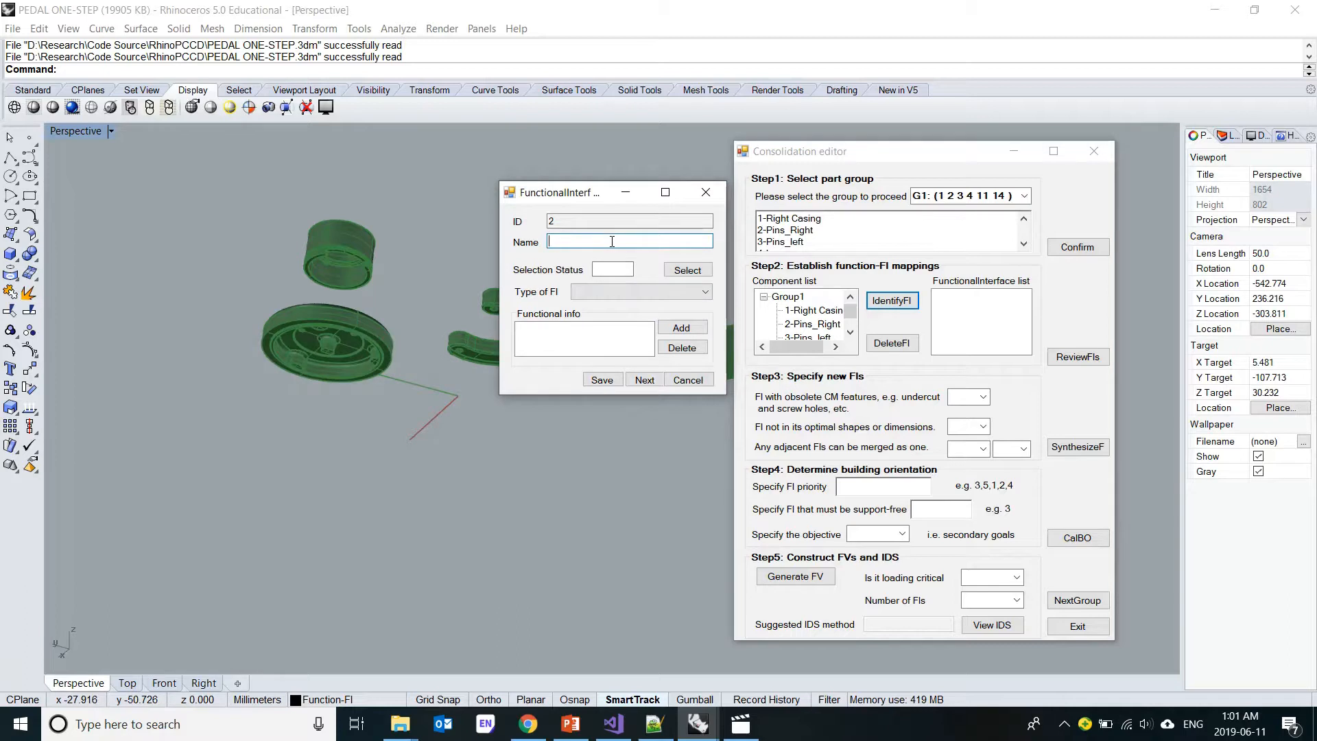
pyautogui.write('FI002')
pyautogui.click(673, 271)
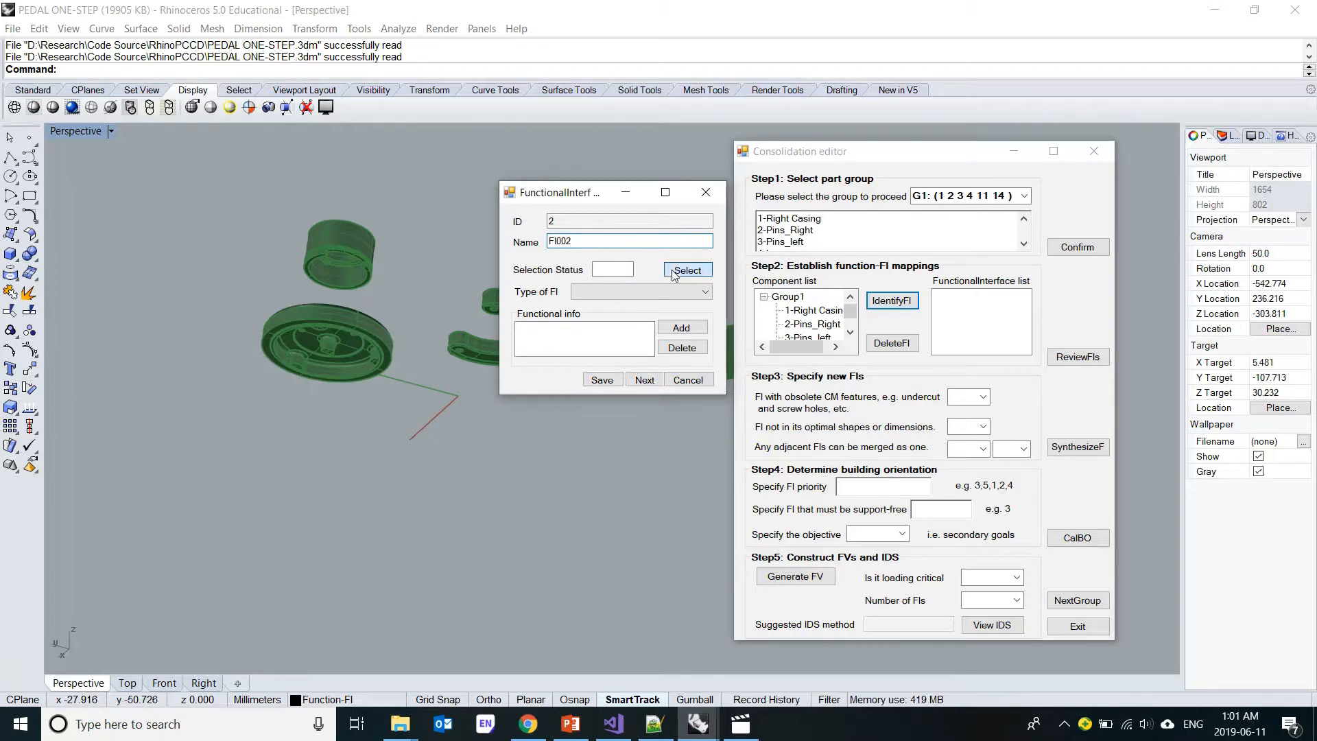
pyautogui.click(704, 296)
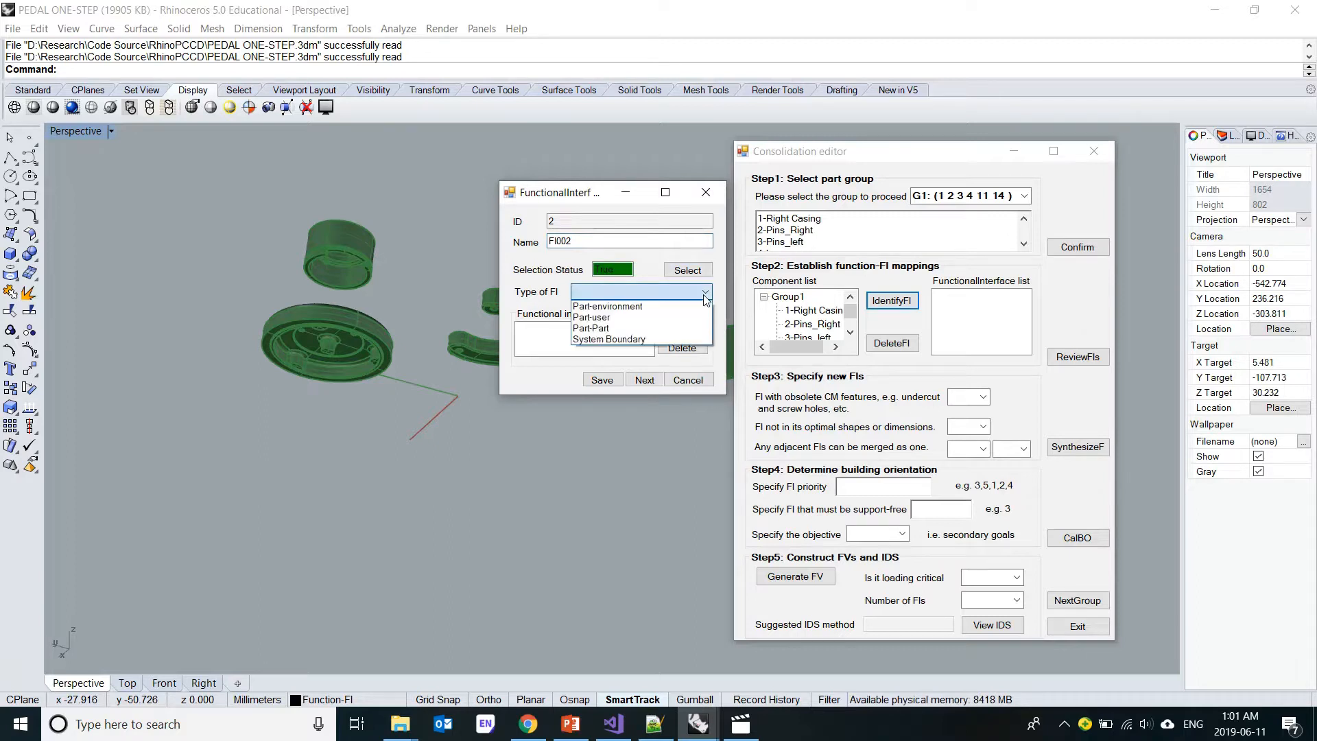
pyautogui.click(669, 307)
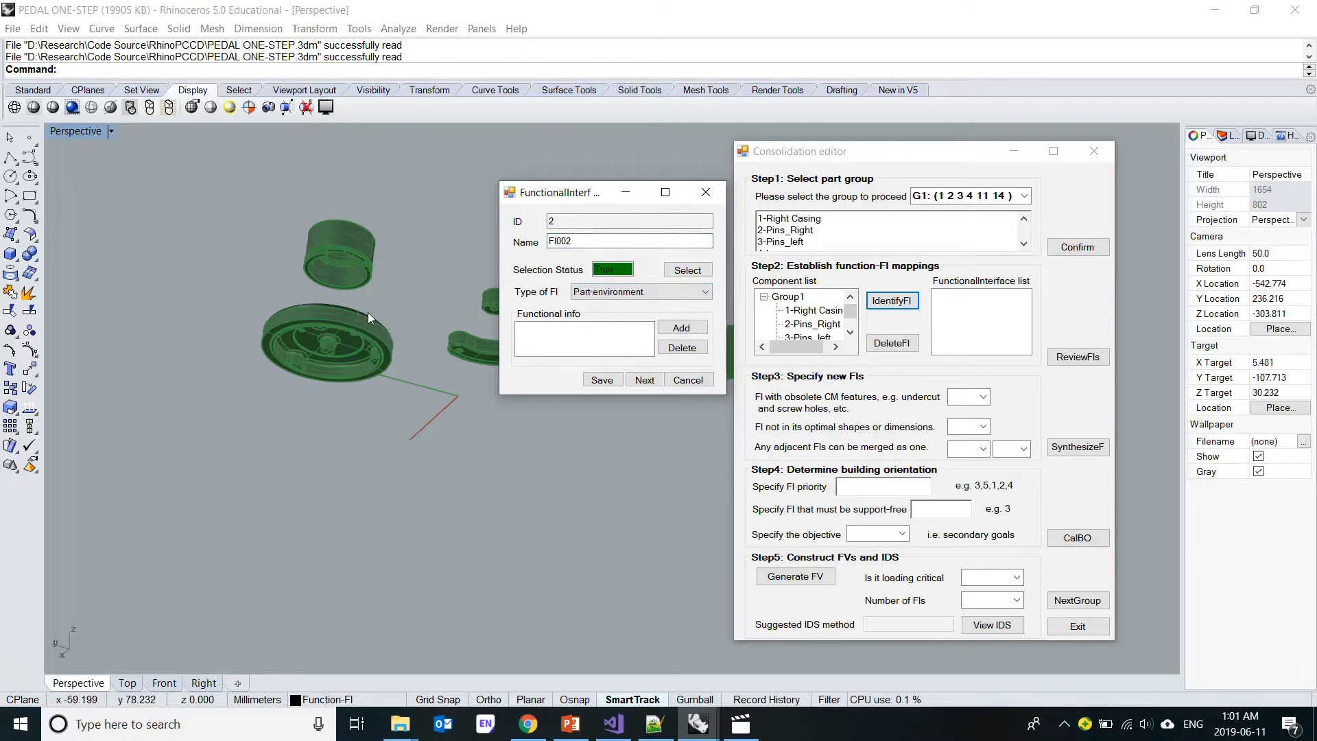
# - Add the function "Seprte dust" to FI002, save the interface definitions and close the dialog
pyautogui.click(678, 328)
pyautogui.write('Sepr')
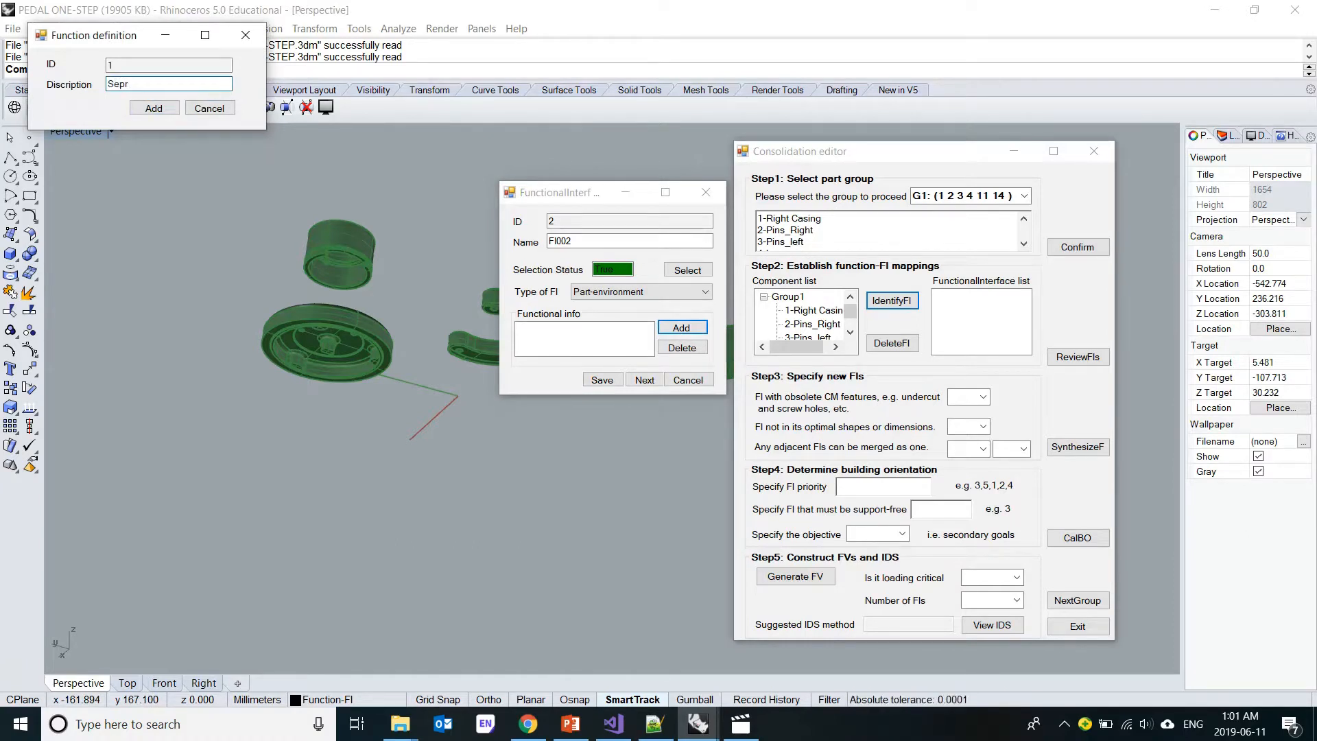
pyautogui.write('terte dust')
pyautogui.click(148, 108)
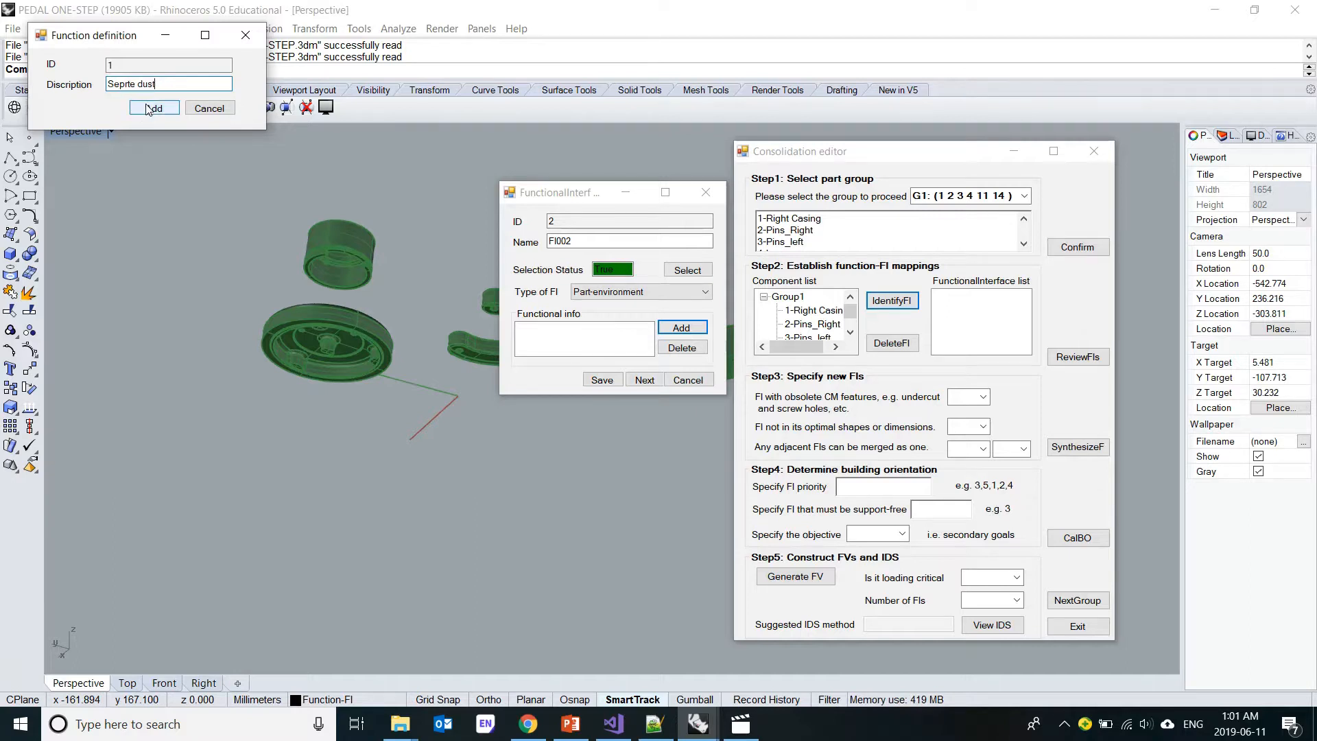
pyautogui.click(607, 385)
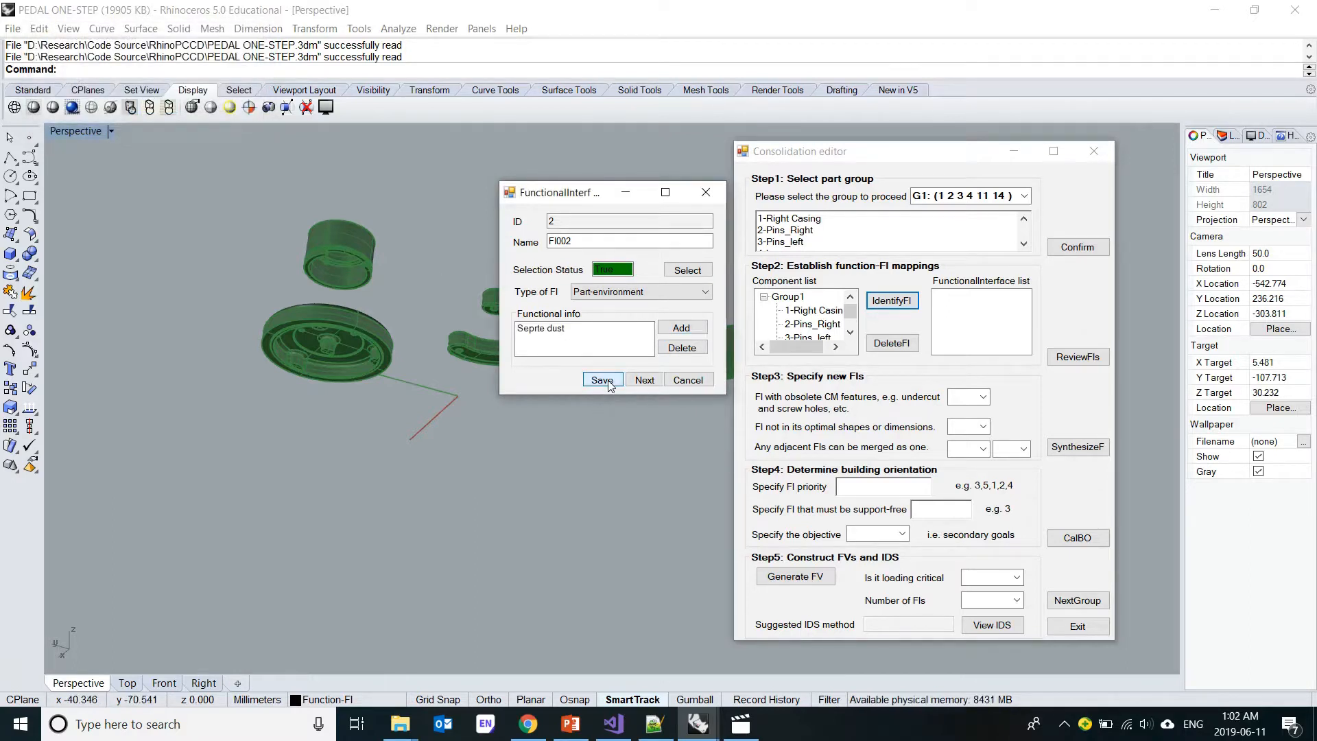
pyautogui.click(689, 381)
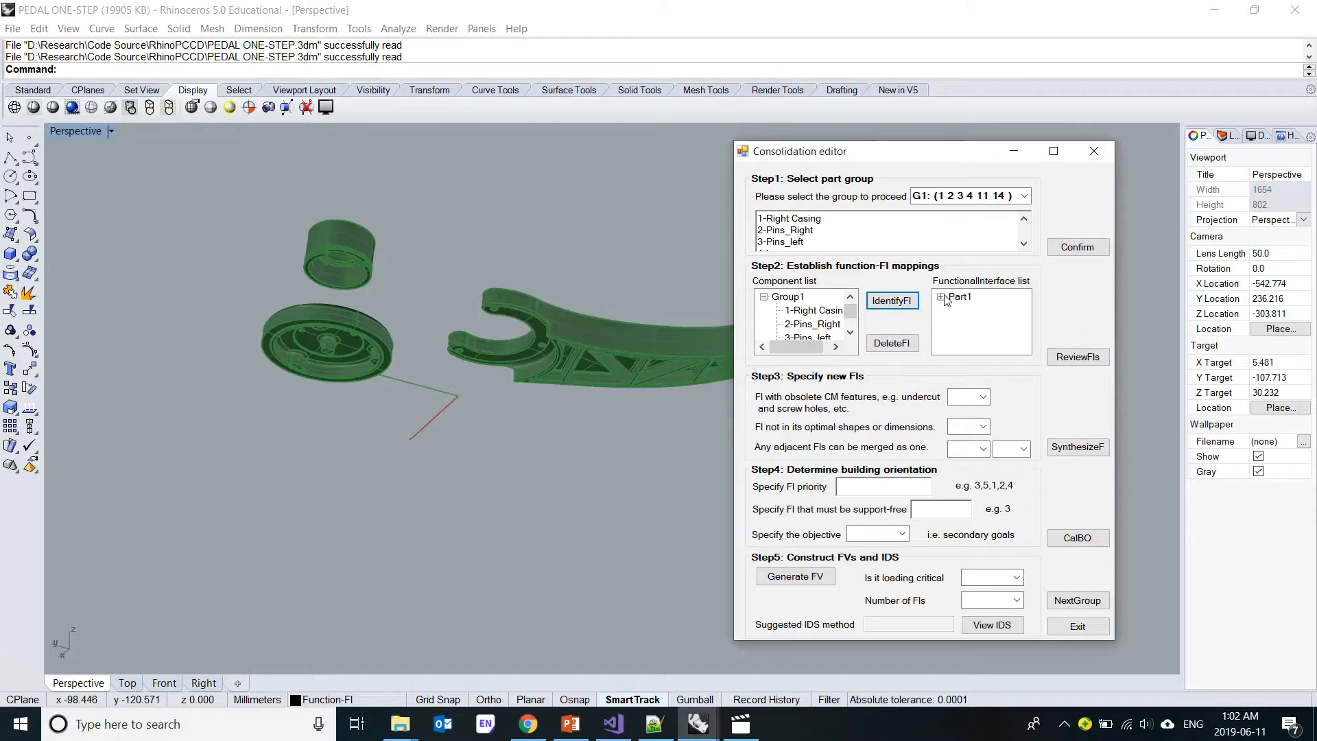
# - Check the functional interfaces listed under Part1 and load the existing FIs of the group for review
pyautogui.click(940, 299)
pyautogui.moveTo(970, 346)
pyautogui.mouseDown()
pyautogui.moveTo(990, 348)
pyautogui.moveTo(952, 344)
pyautogui.mouseUp()
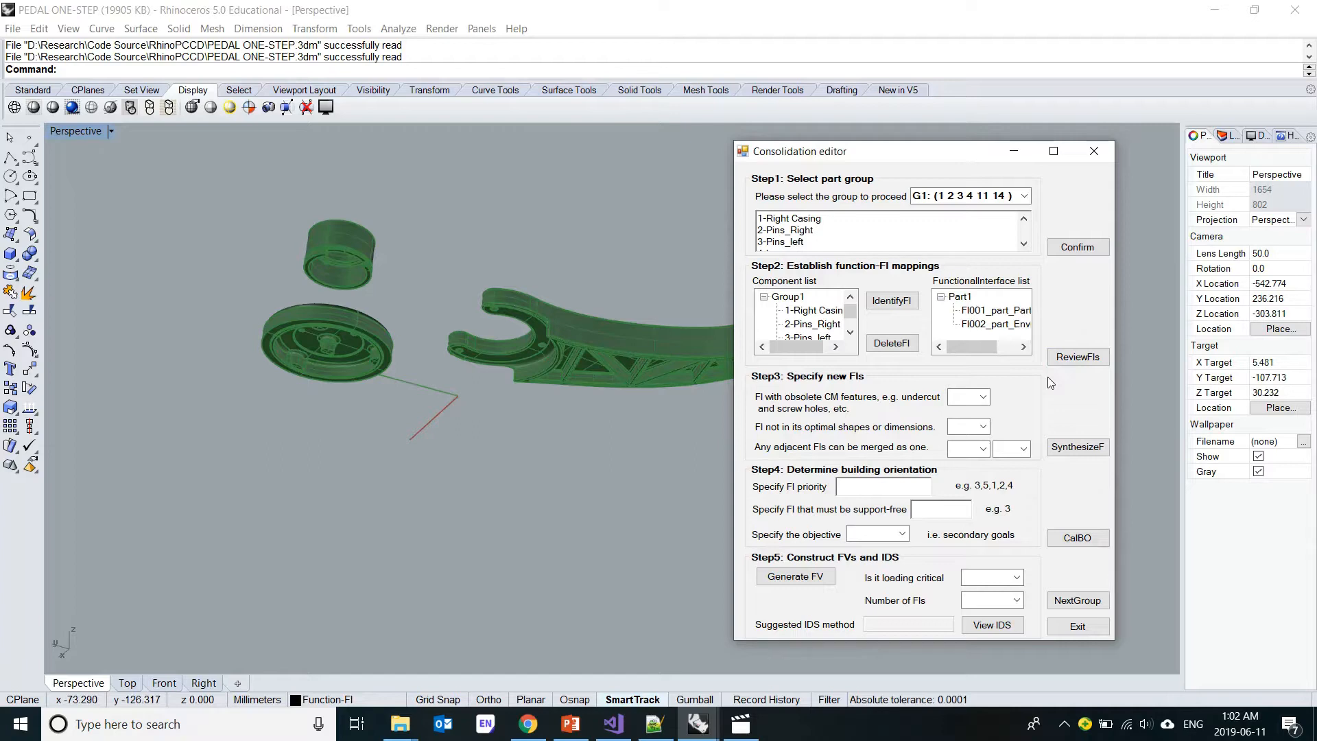
pyautogui.click(1091, 357)
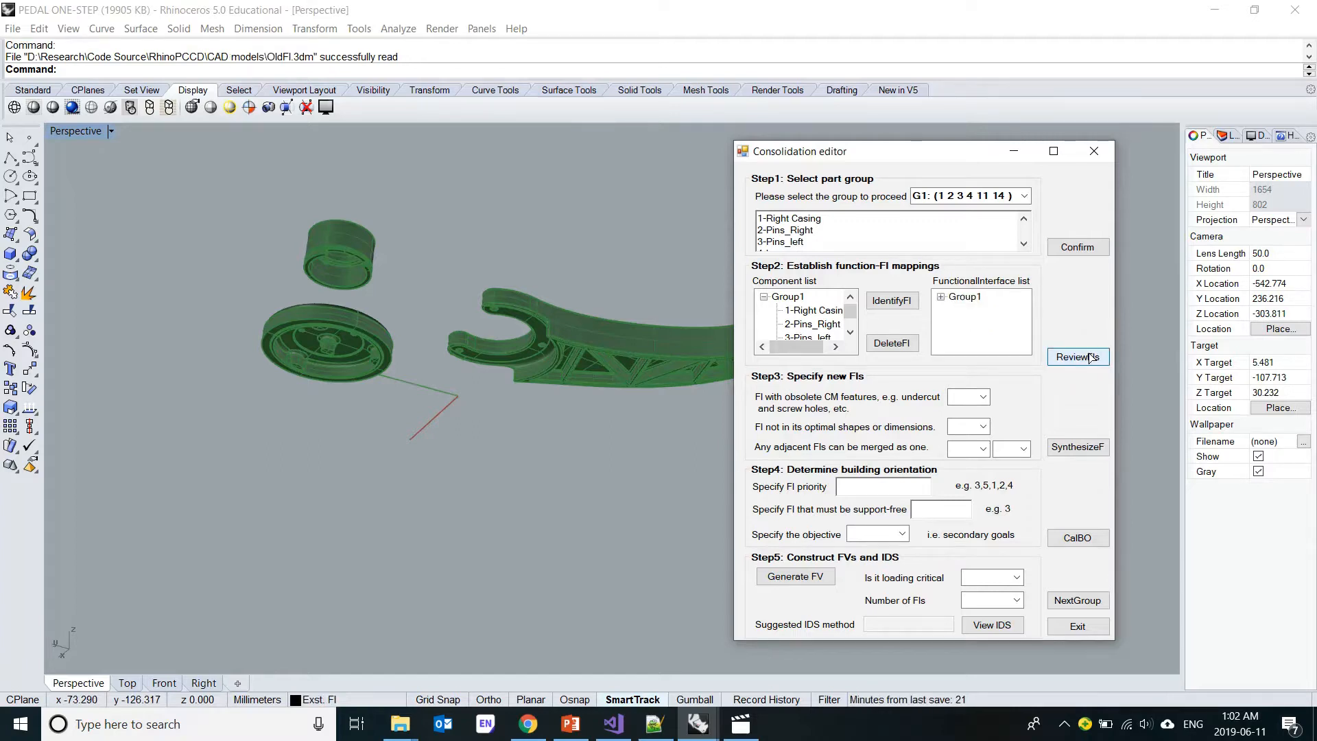
# - Specify FI002 as the FI with obsolete CM features, synthesize the new FIs and inspect their geometry
pyautogui.moveTo(673, 401); pyautogui.dragTo(615, 422, button='right')
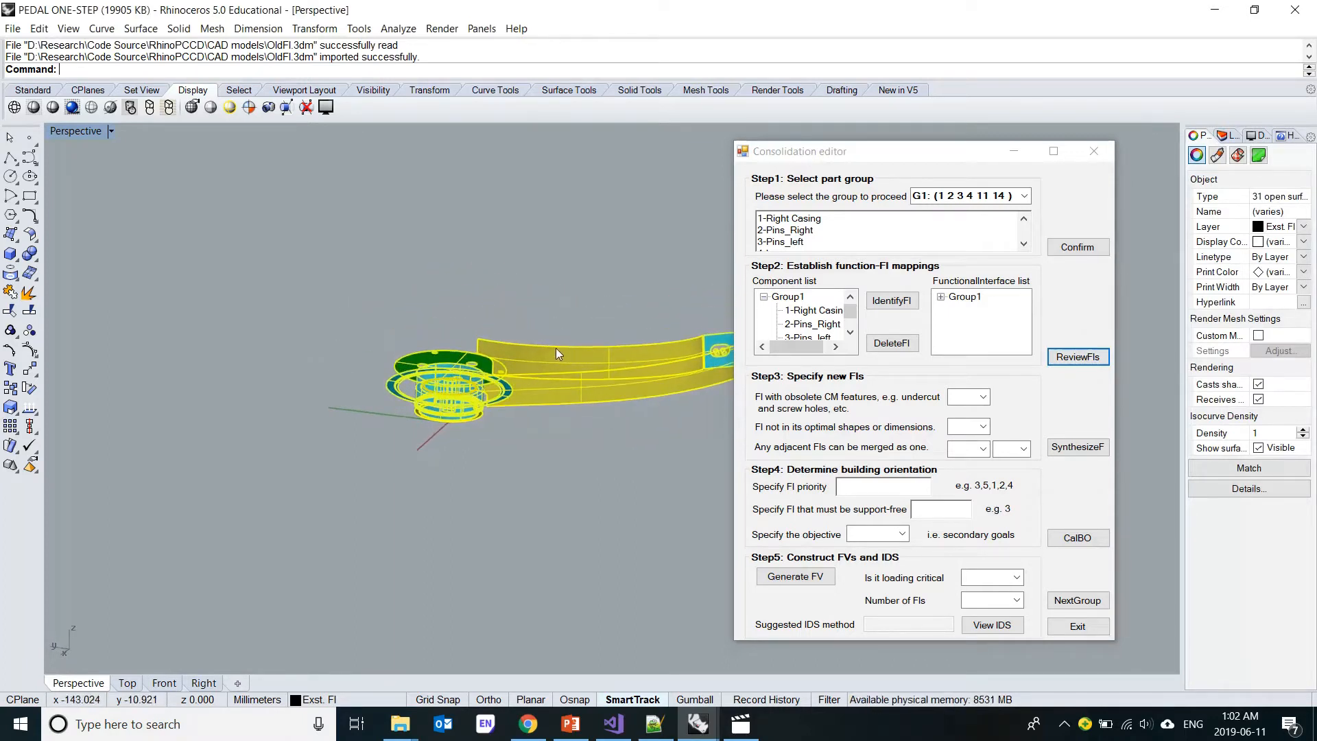
pyautogui.moveTo(535, 430); pyautogui.dragTo(599, 406, button='right')
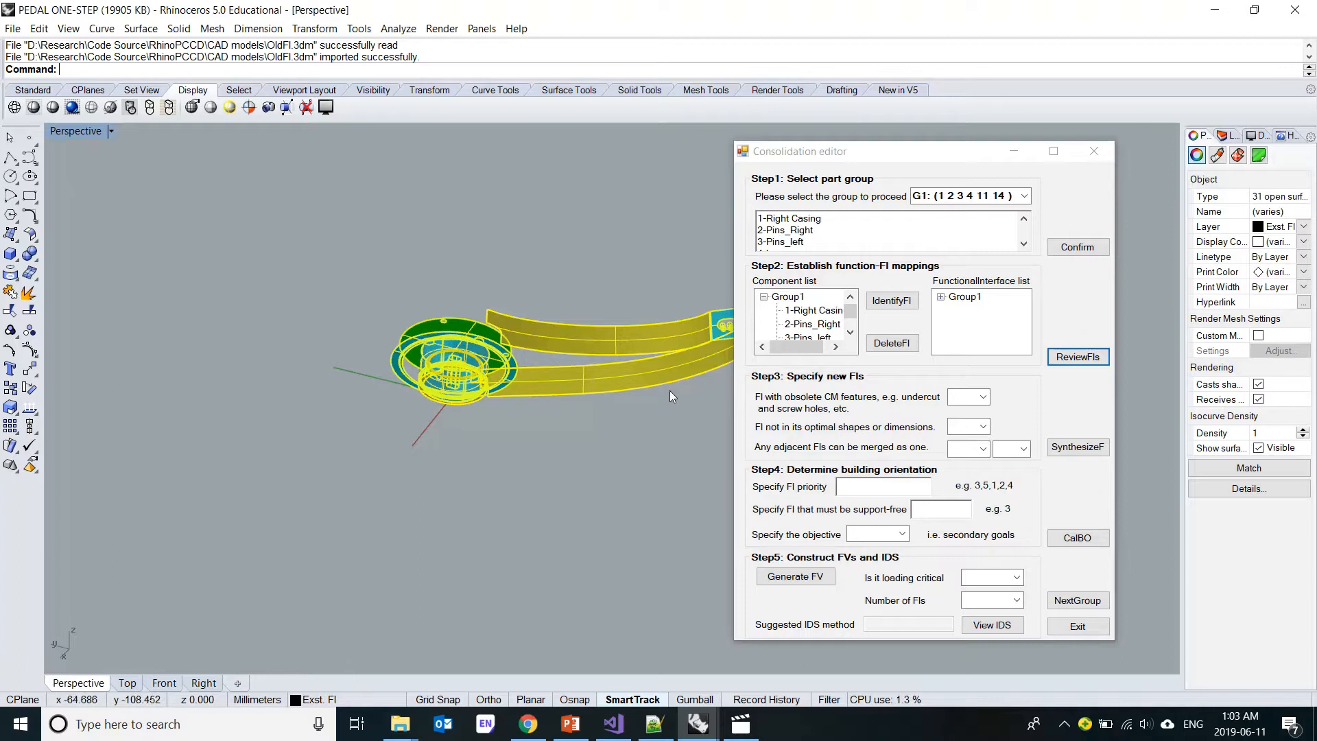
pyautogui.click(982, 397)
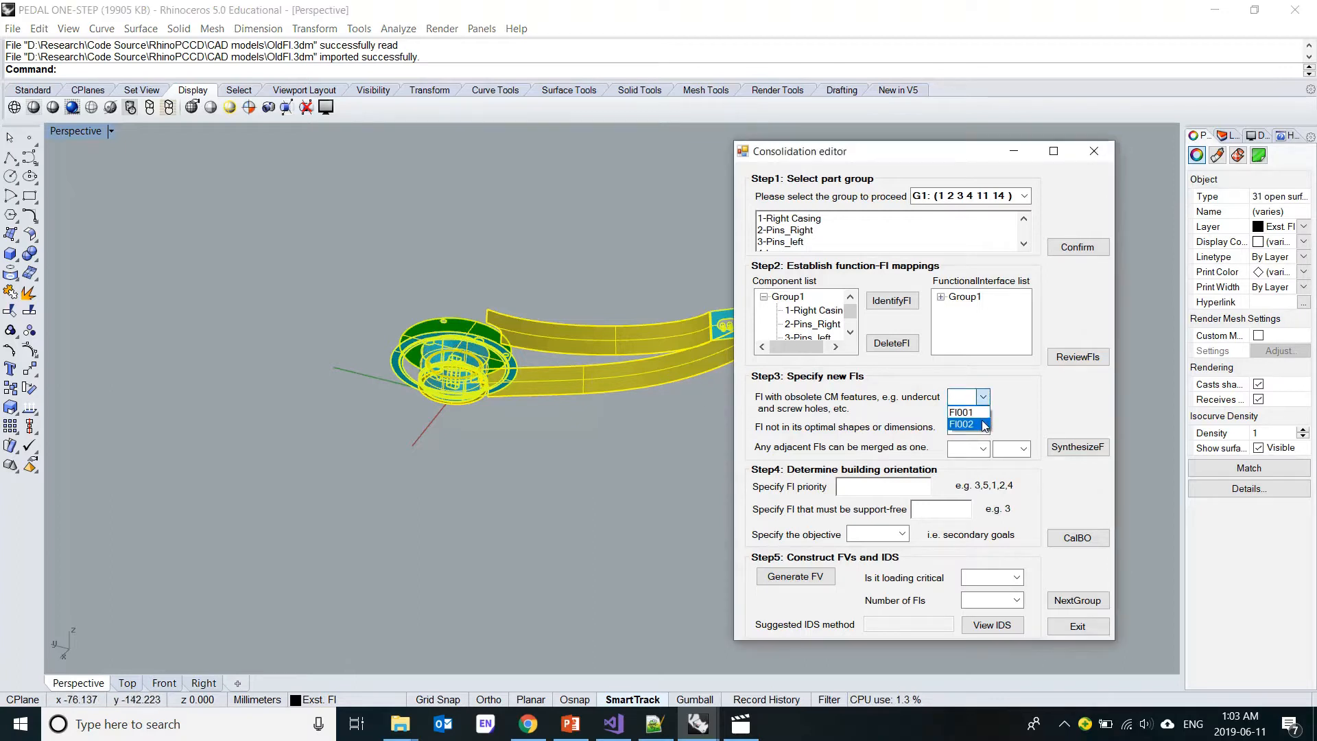
pyautogui.click(983, 425)
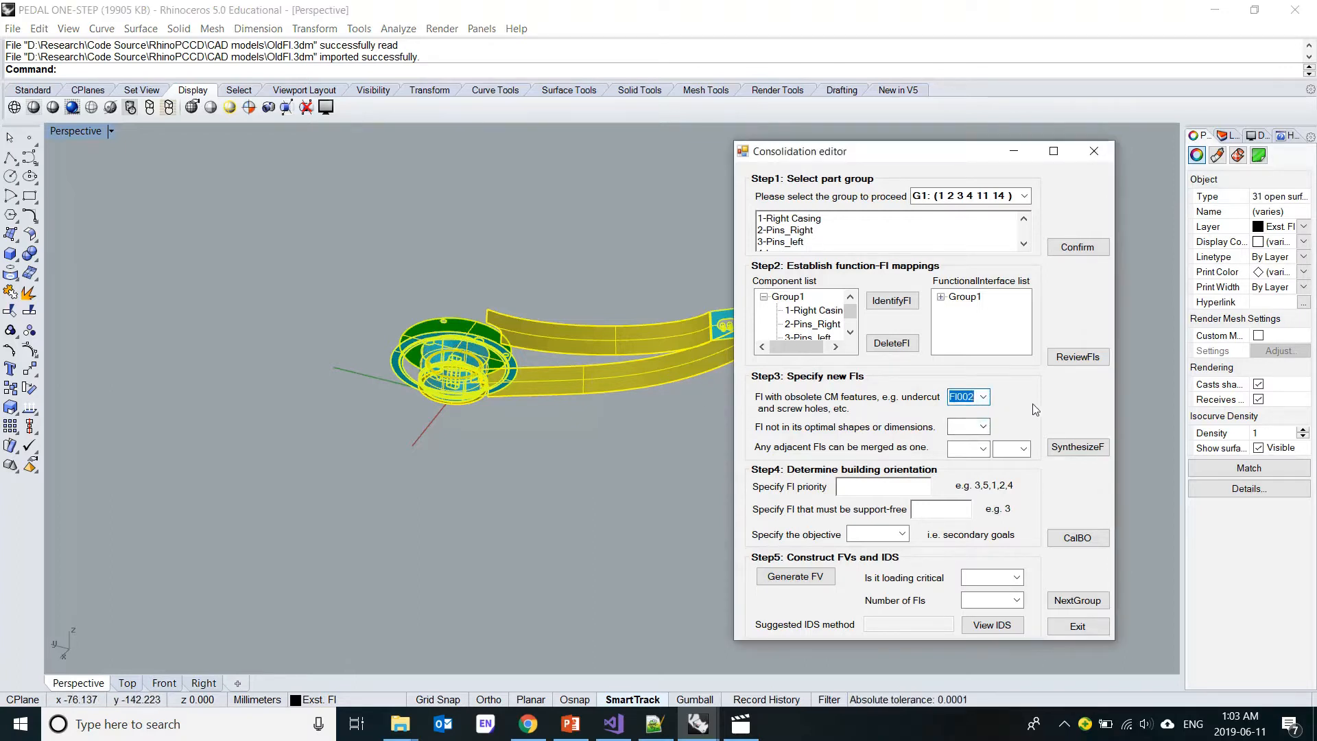
pyautogui.click(1078, 447)
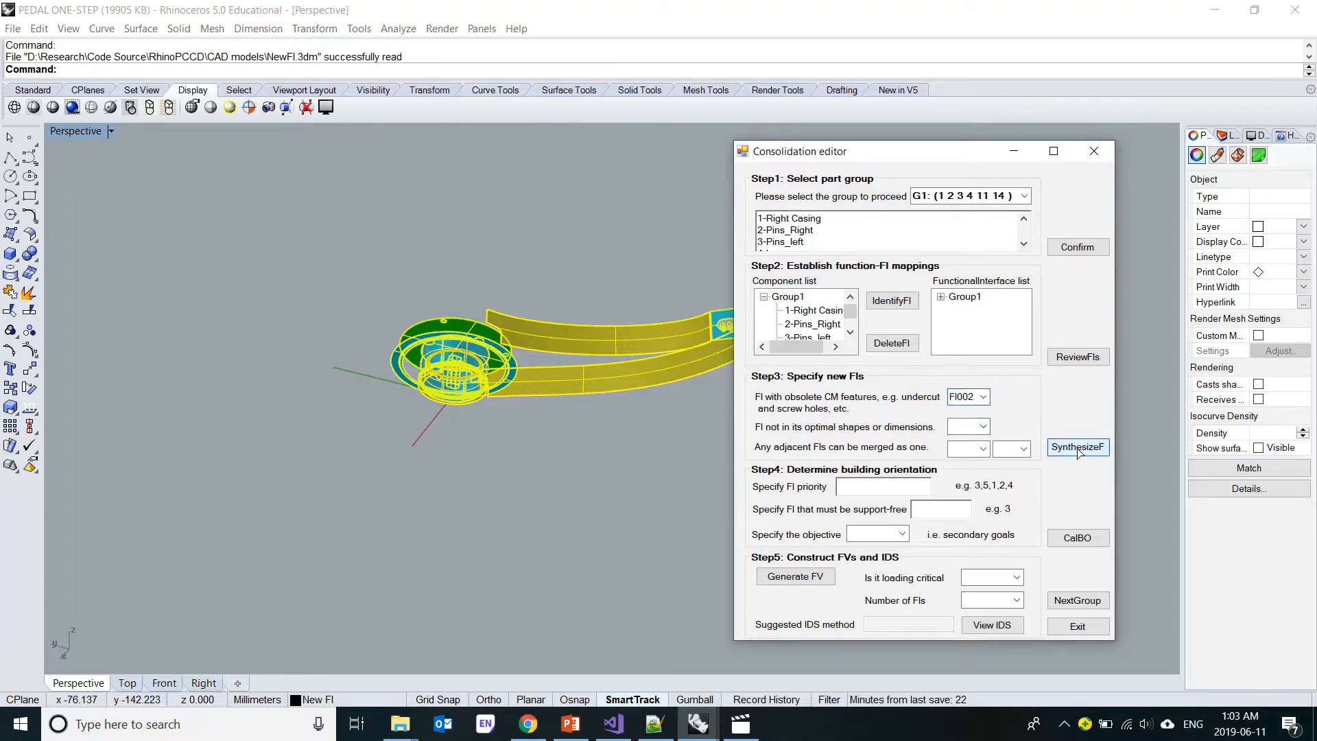
pyautogui.moveTo(512, 413); pyautogui.dragTo(541, 408, button='right')
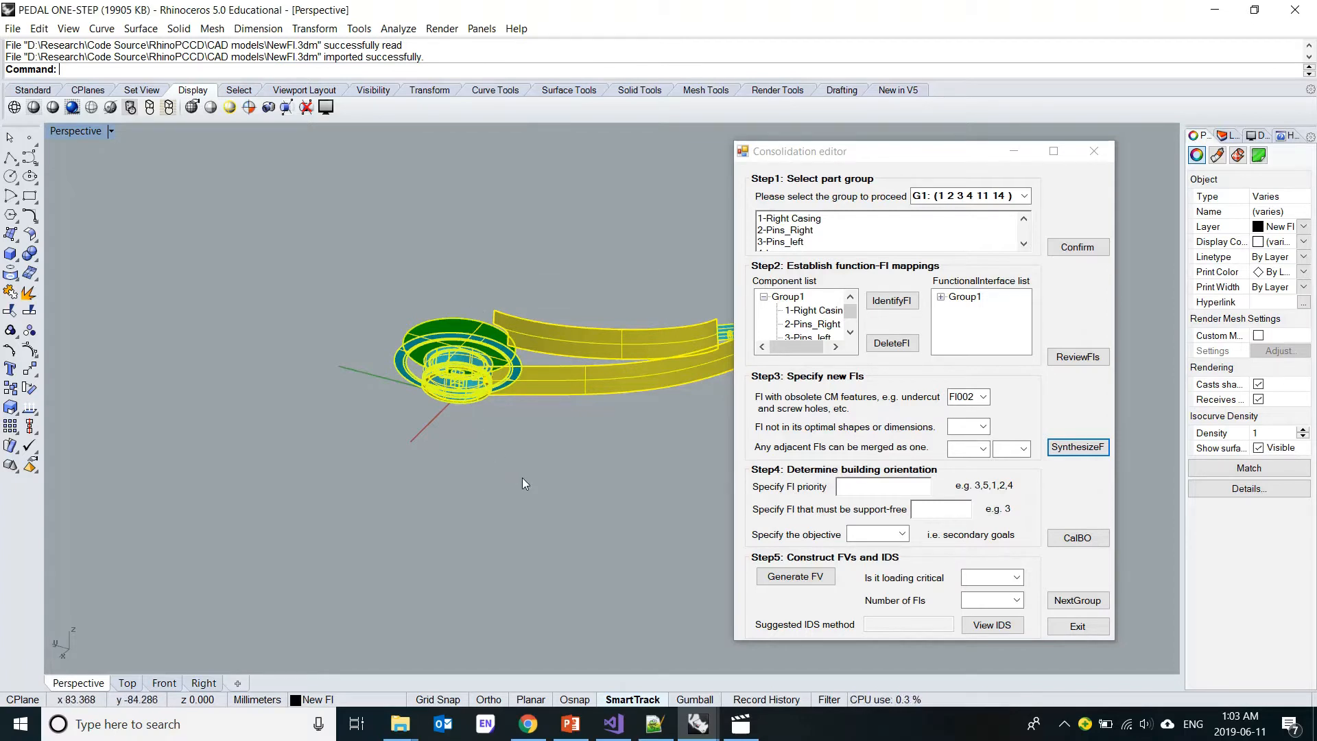
pyautogui.moveTo(529, 303); pyautogui.dragTo(565, 299, button='right')
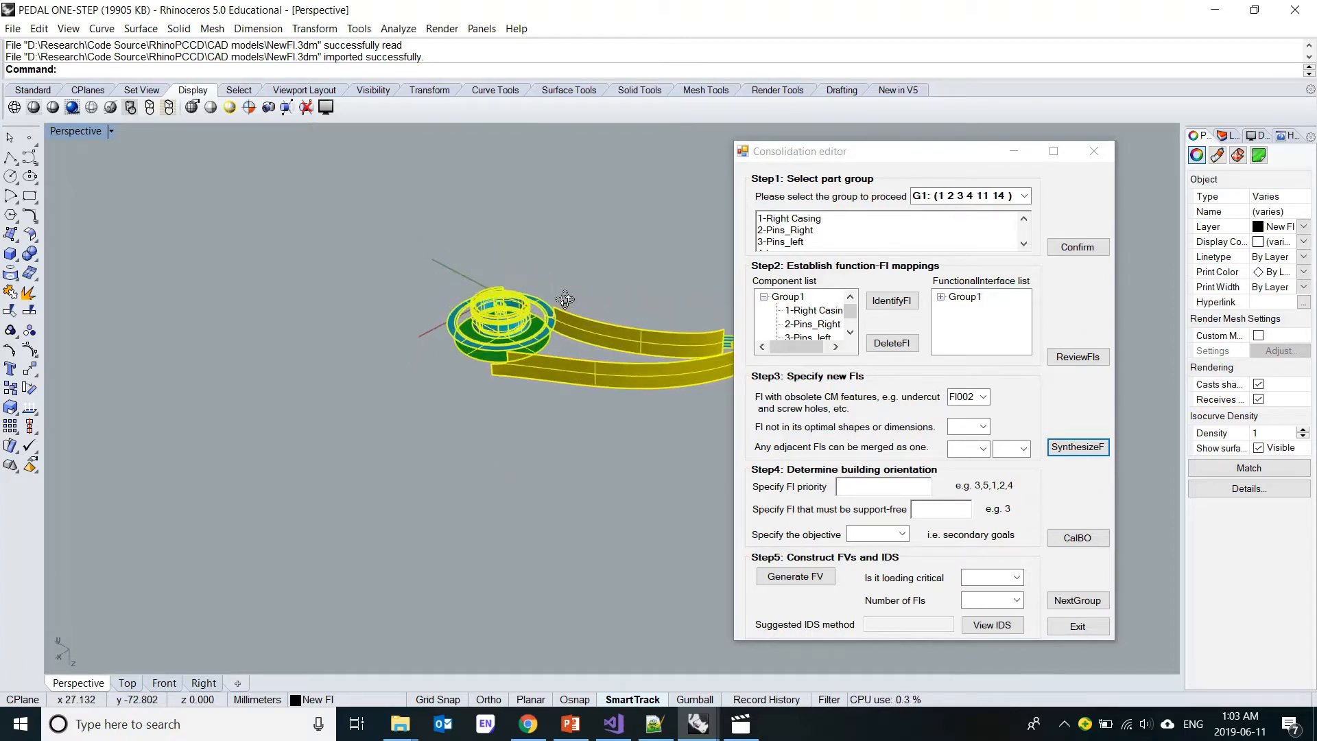
# - Calculate the building orientation of the new FIs, generate the FVs and inspect the resulting geometry
pyautogui.click(1091, 542)
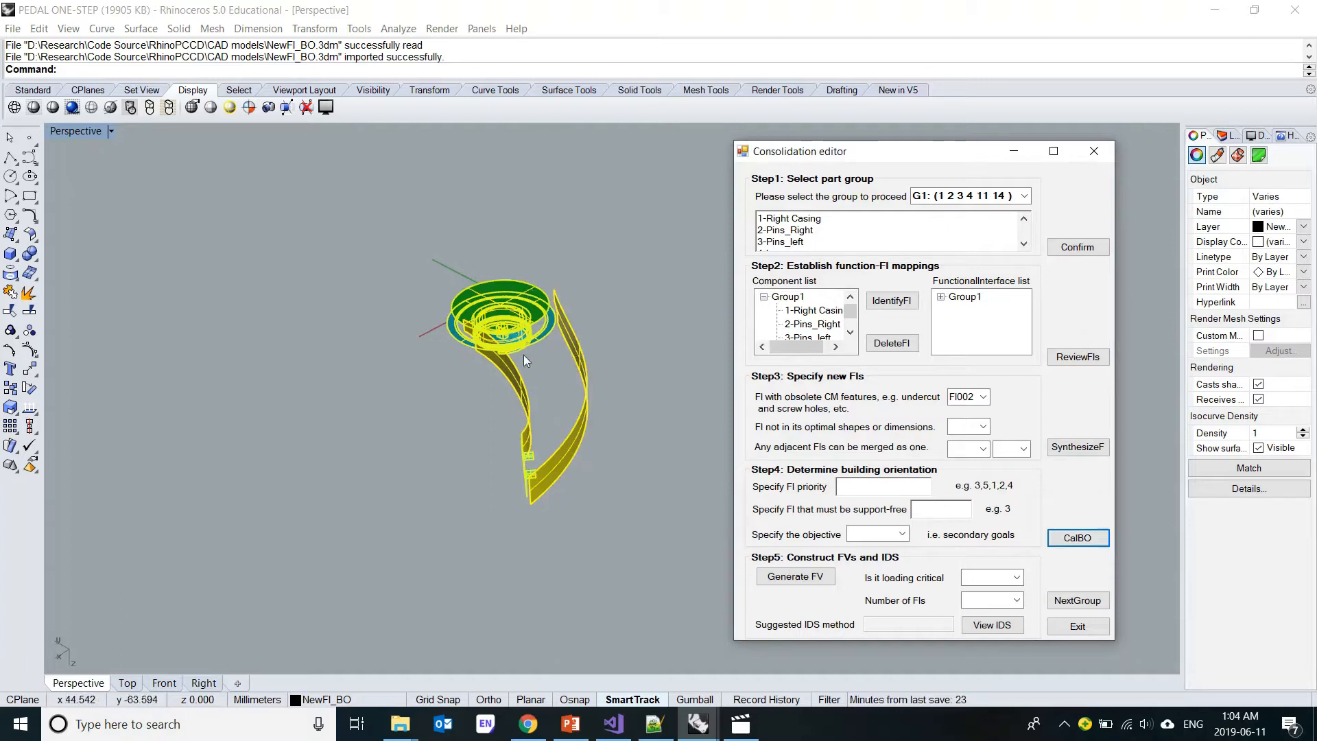
pyautogui.click(779, 581)
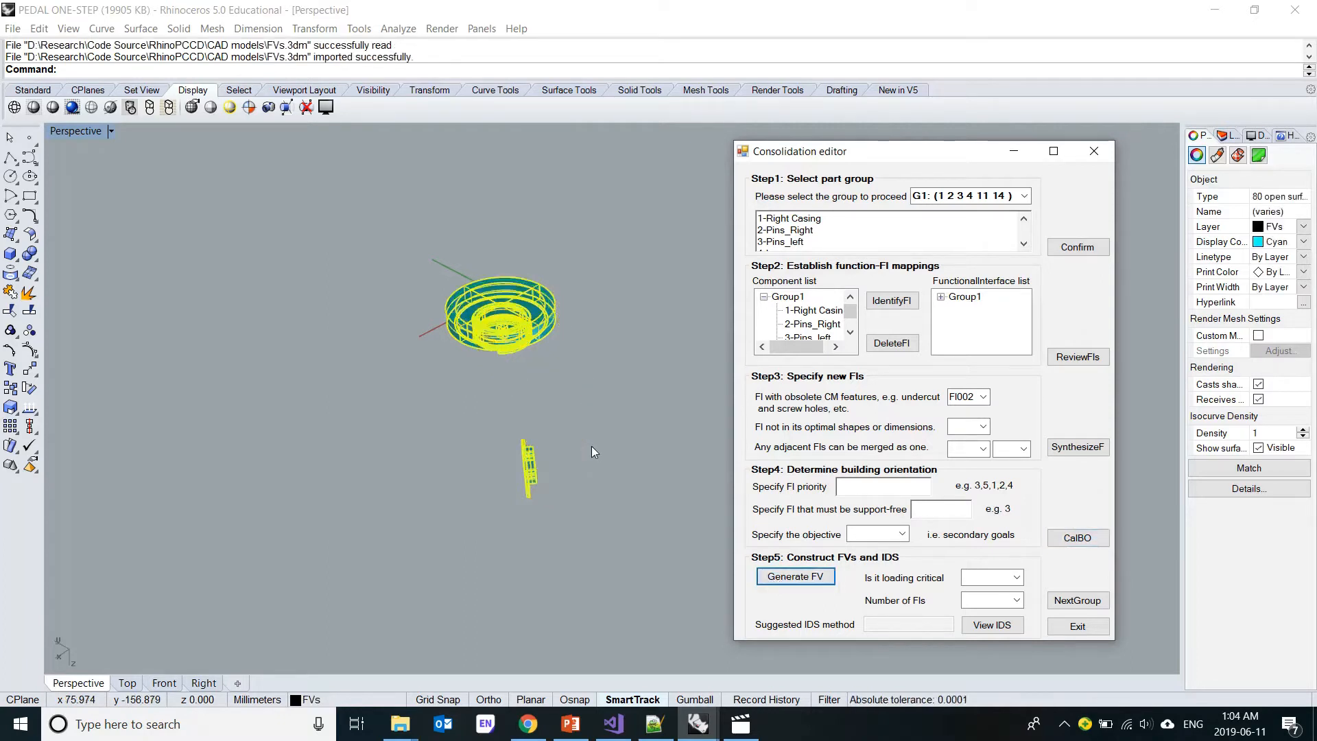
pyautogui.moveTo(590, 422); pyautogui.dragTo(516, 392, button='right')
pyautogui.press('Escape')
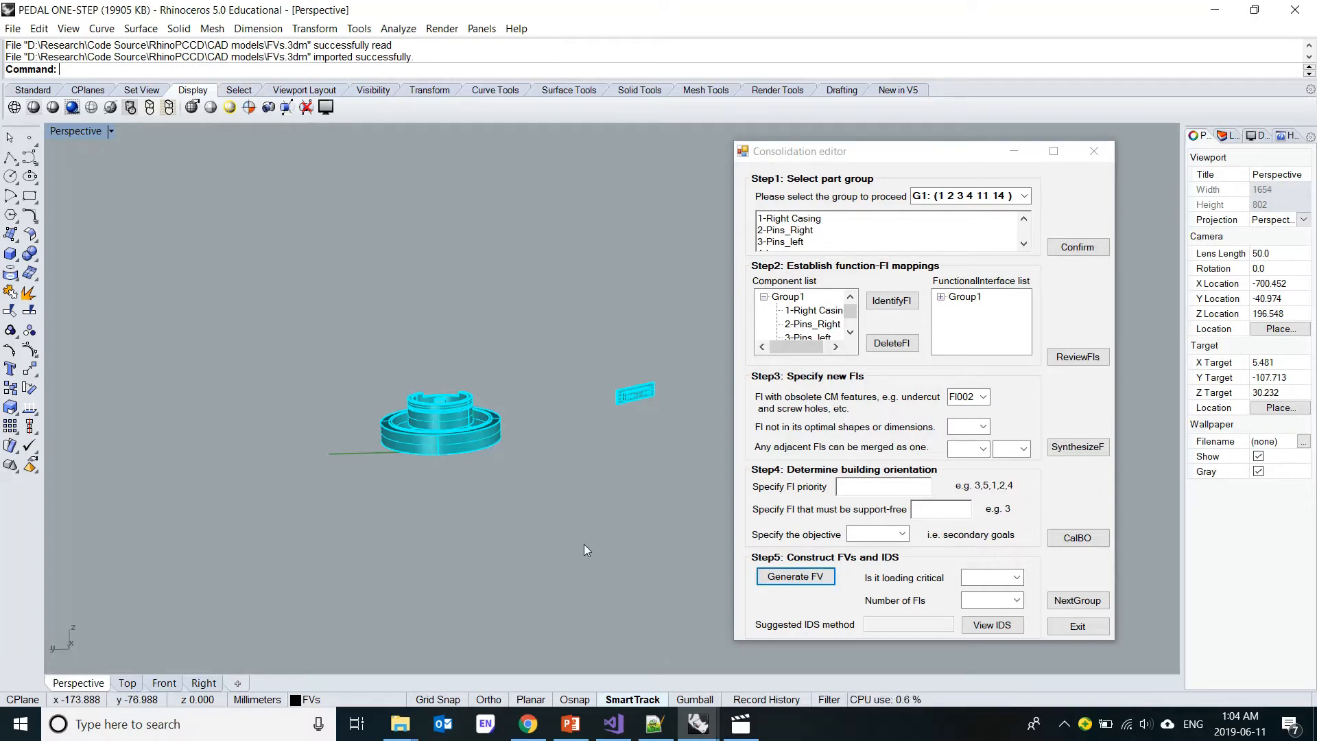
# - Set the loading-critical option to N and the number of FIs to N for the IDS method suggestion
pyautogui.click(1017, 579)
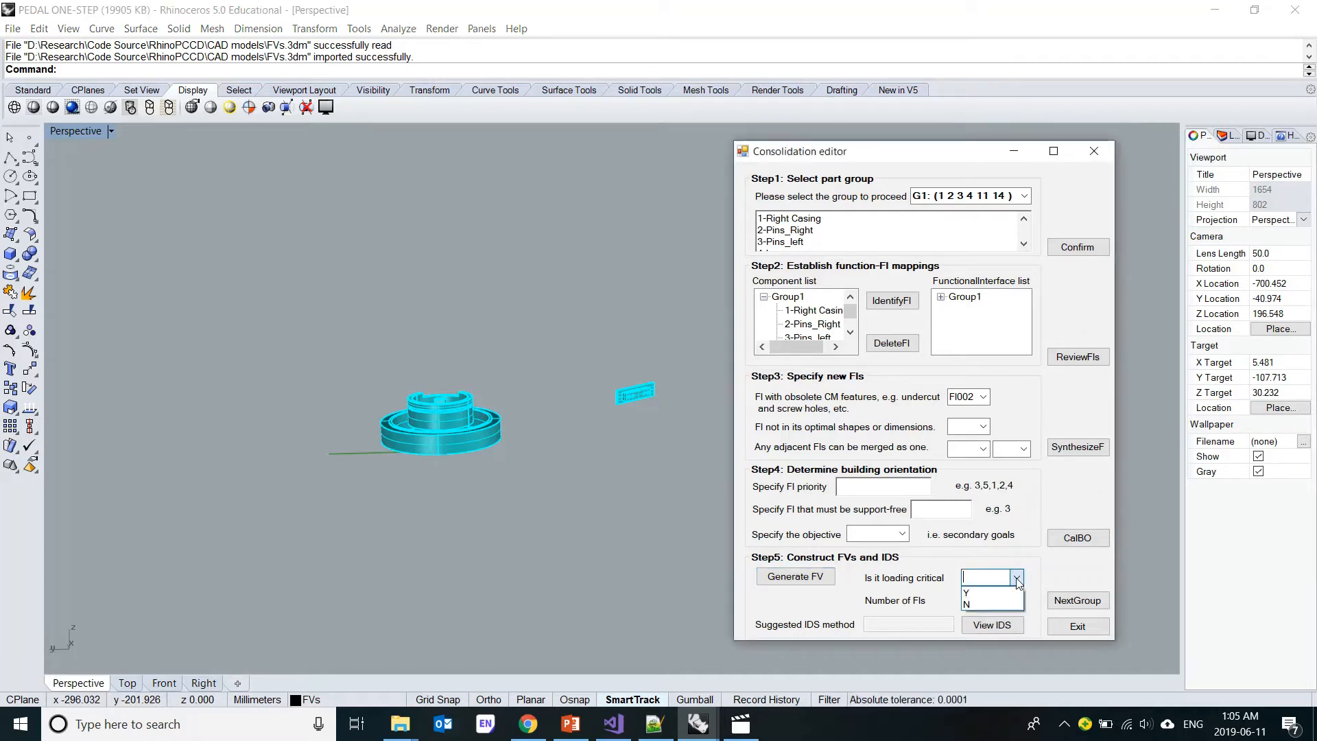
pyautogui.click(1006, 605)
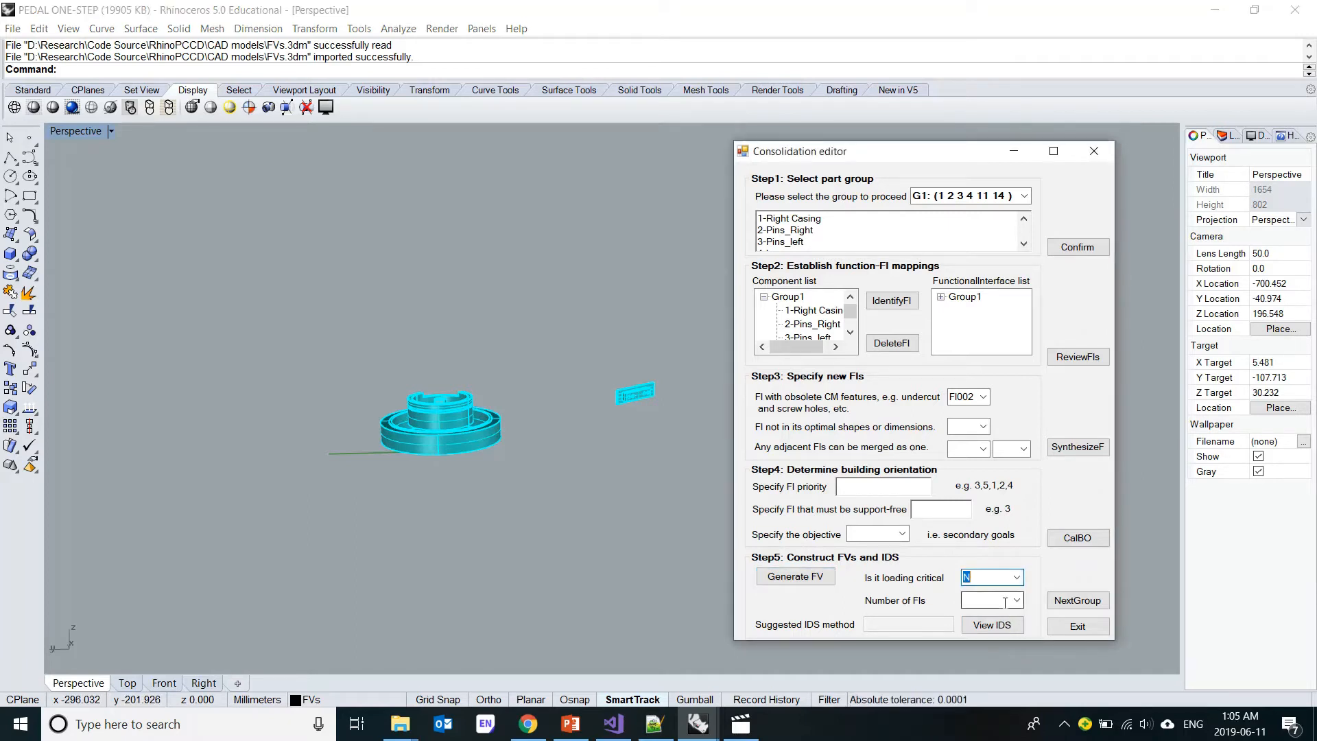
pyautogui.click(1017, 601)
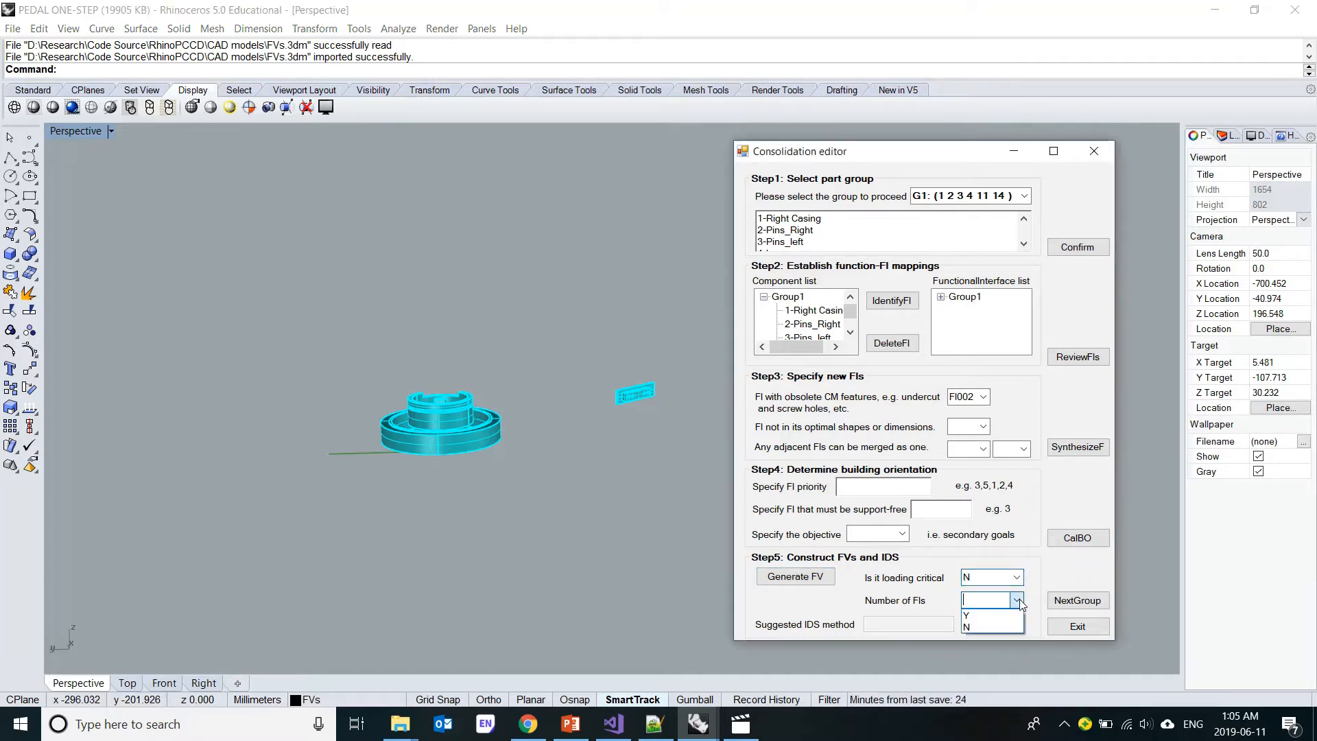
pyautogui.click(994, 627)
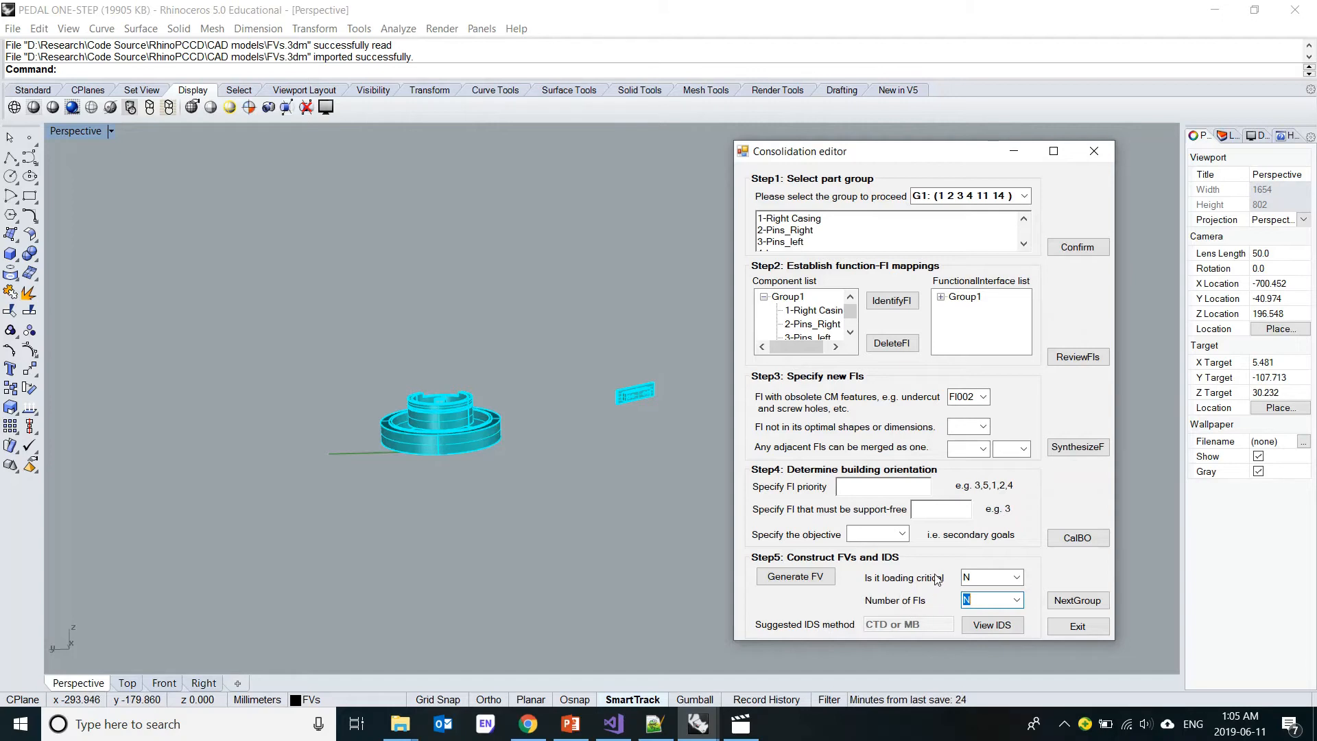
# - Load the initial design space (IDS) of the group and examine its geometry from above
pyautogui.click(995, 626)
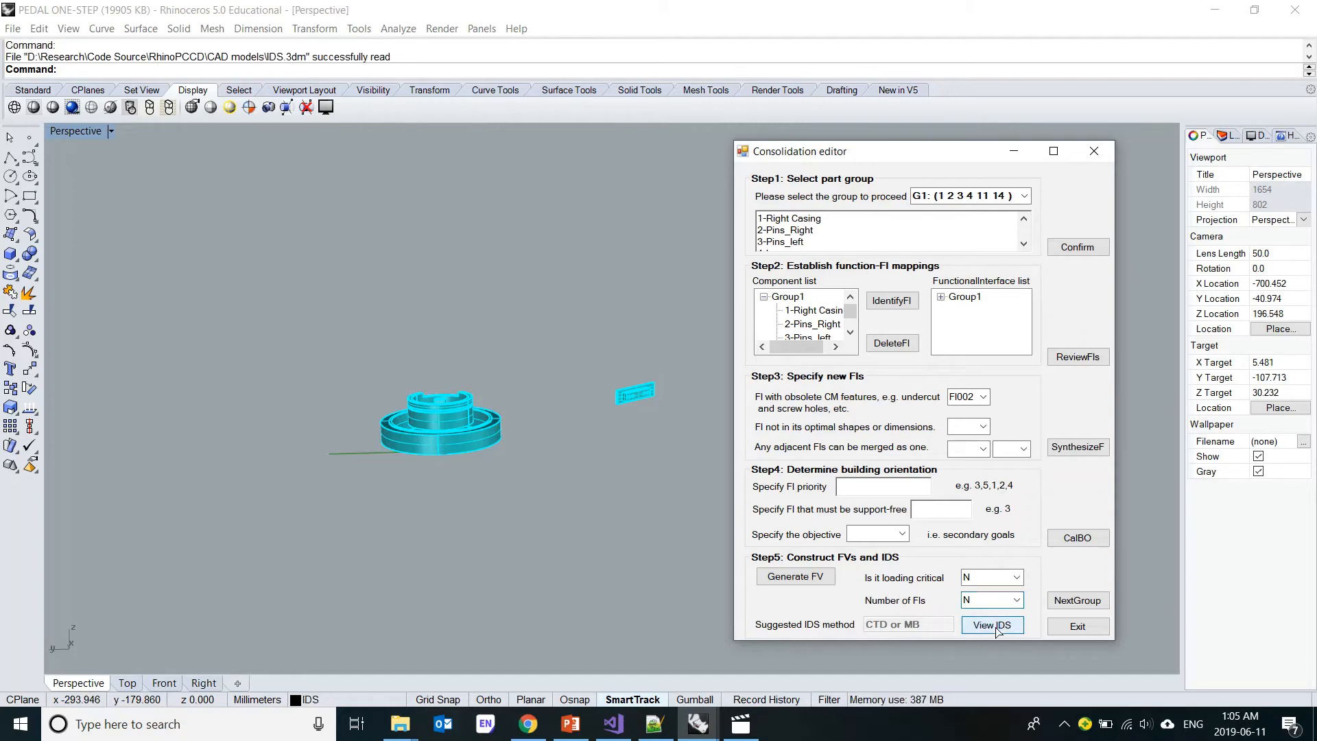
pyautogui.click(593, 496)
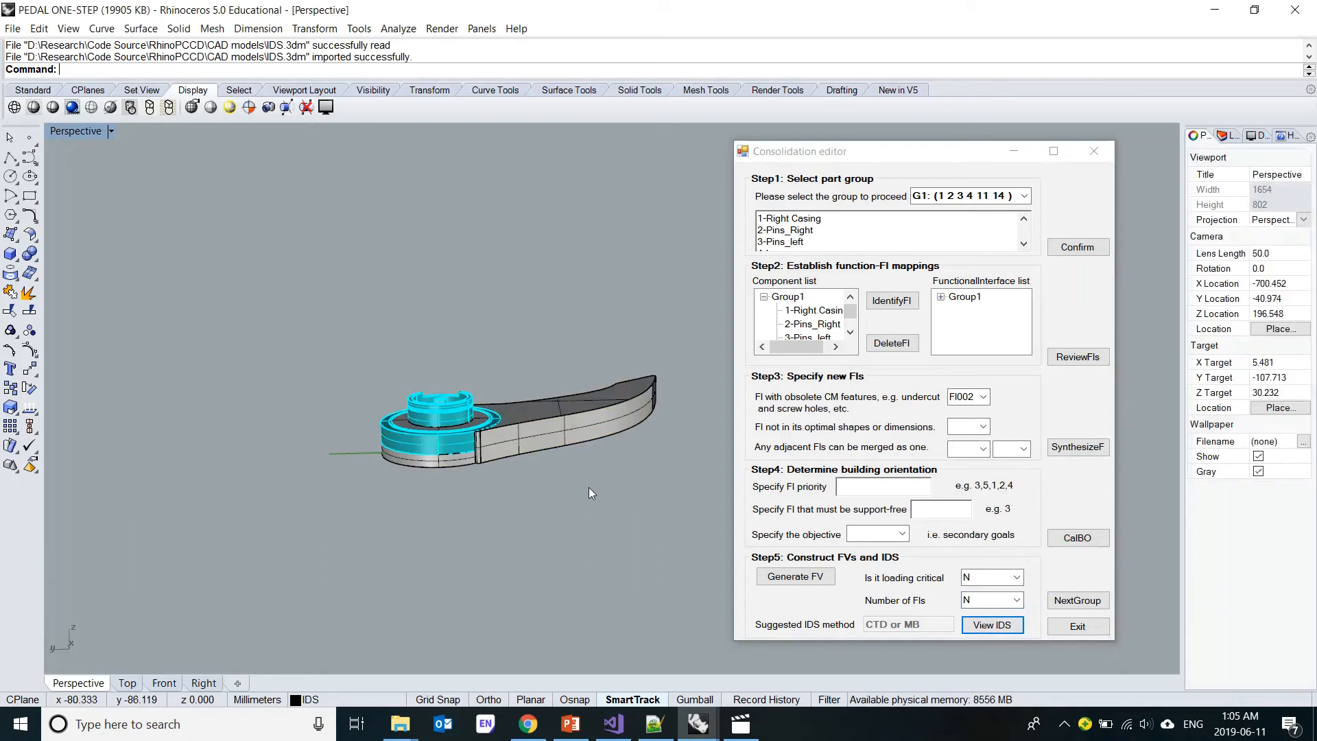
pyautogui.moveTo(586, 471); pyautogui.dragTo(642, 348, button='right')
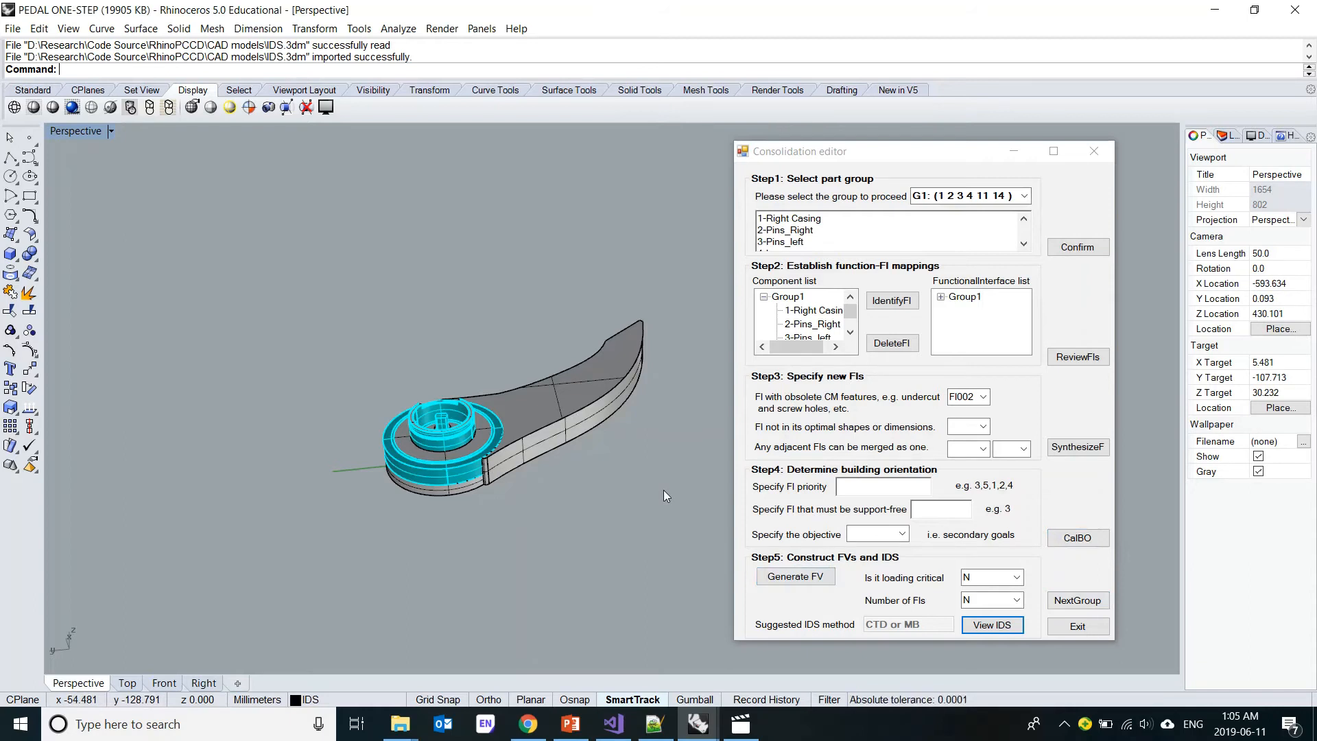
# - Exit the consolidation editor, move the ConsolidDesign assistant beside the model and show its refinement options
pyautogui.click(1078, 626)
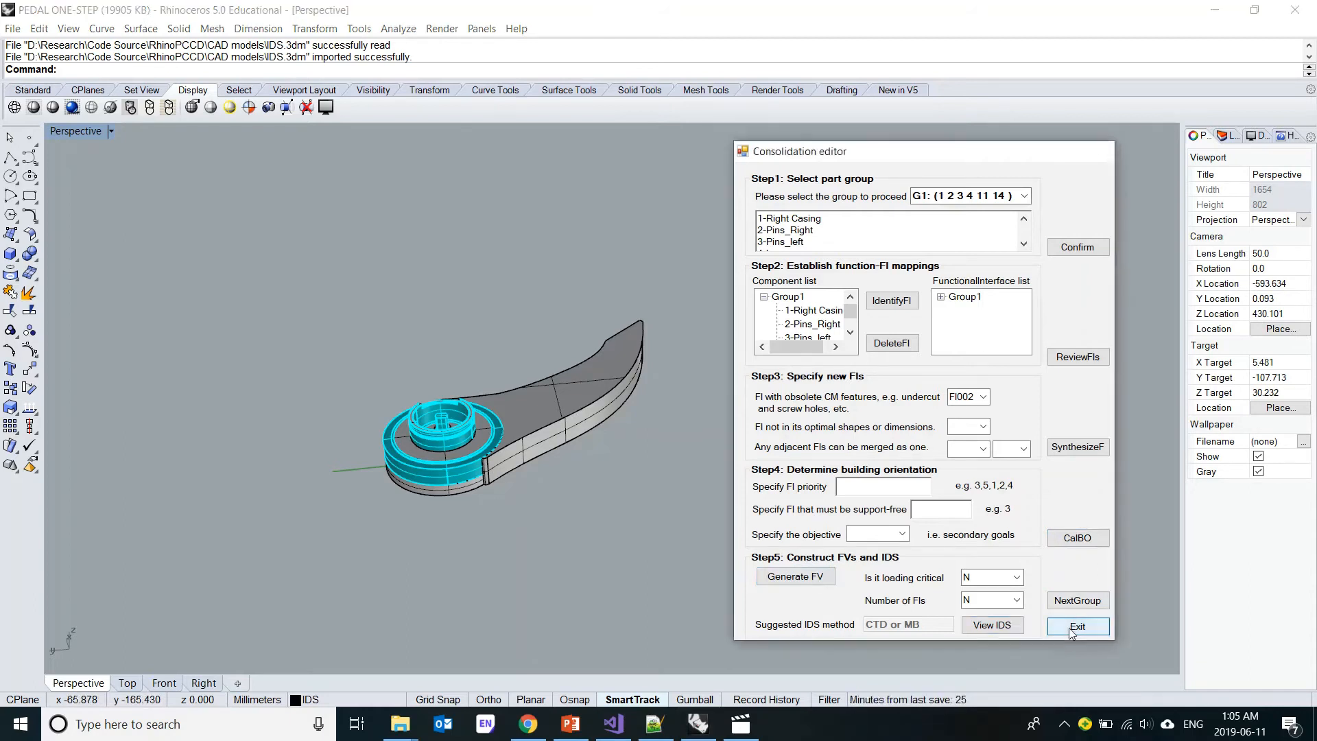
pyautogui.moveTo(261, 92); pyautogui.dragTo(808, 293)
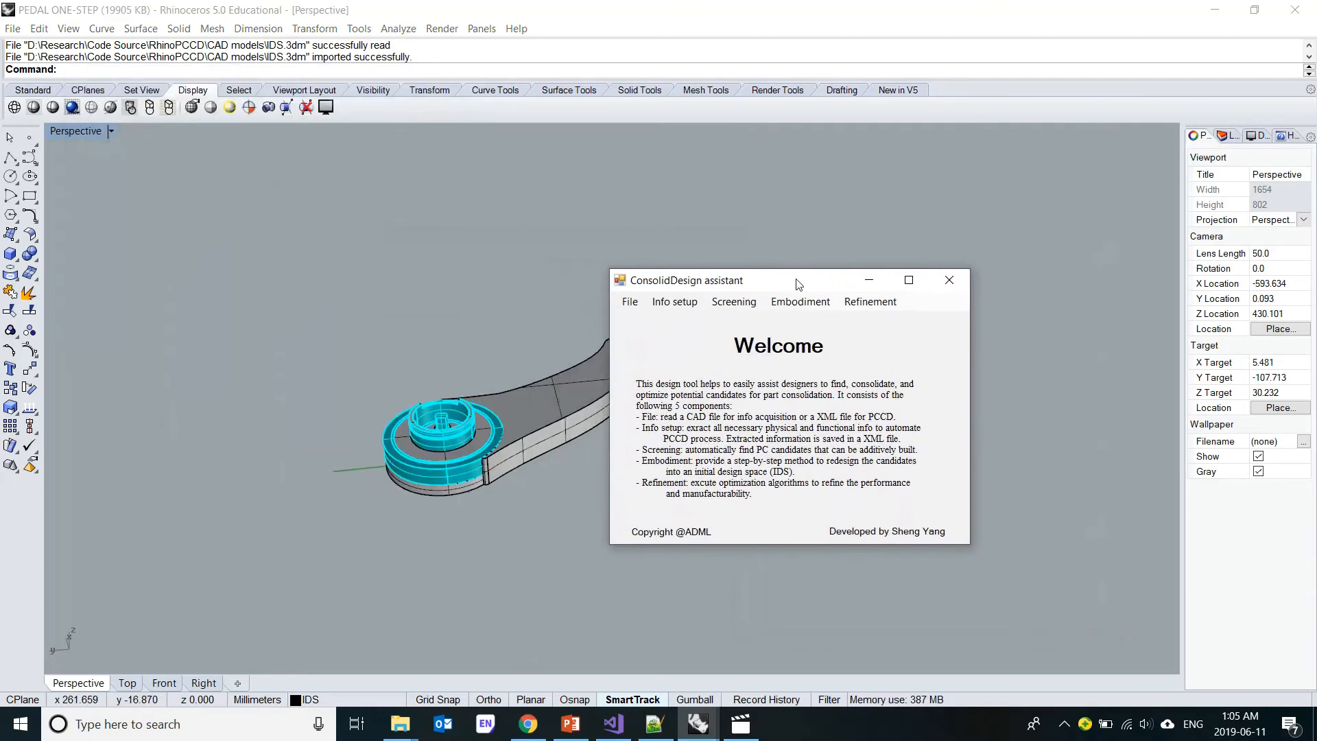
pyautogui.click(878, 304)
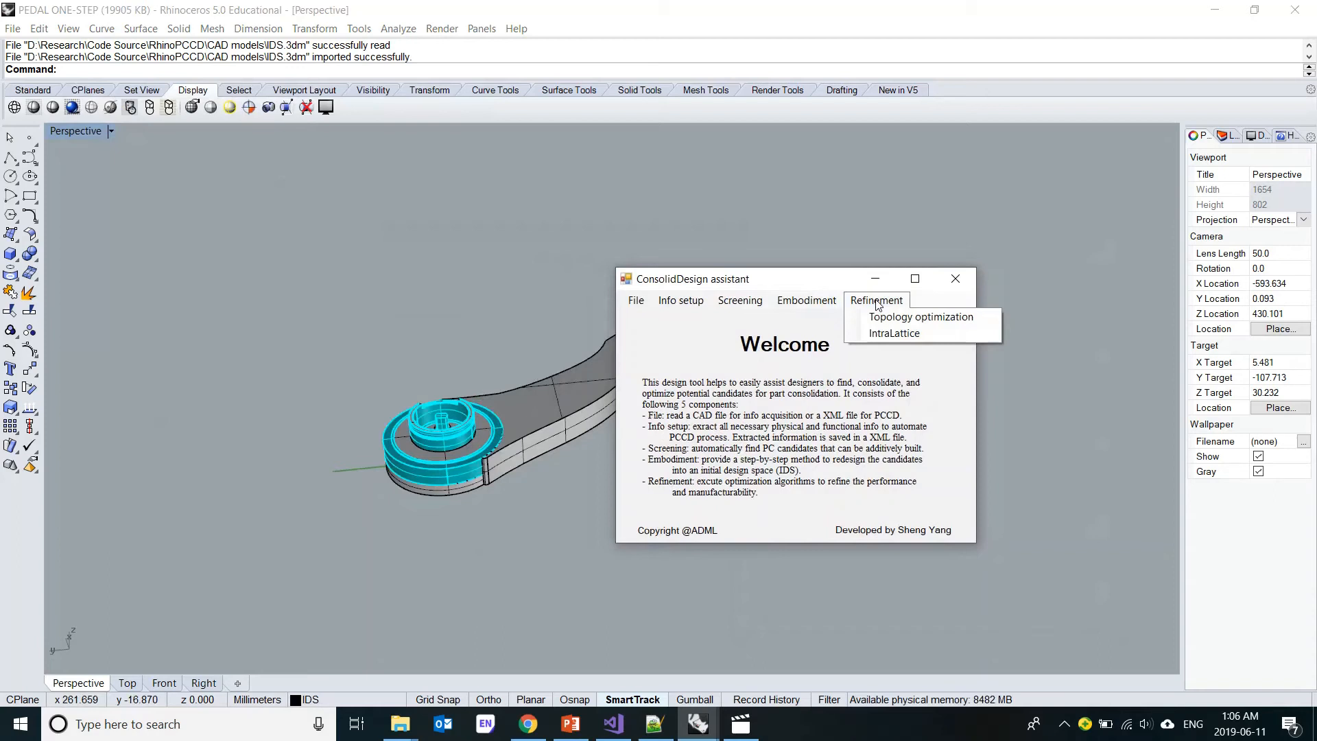